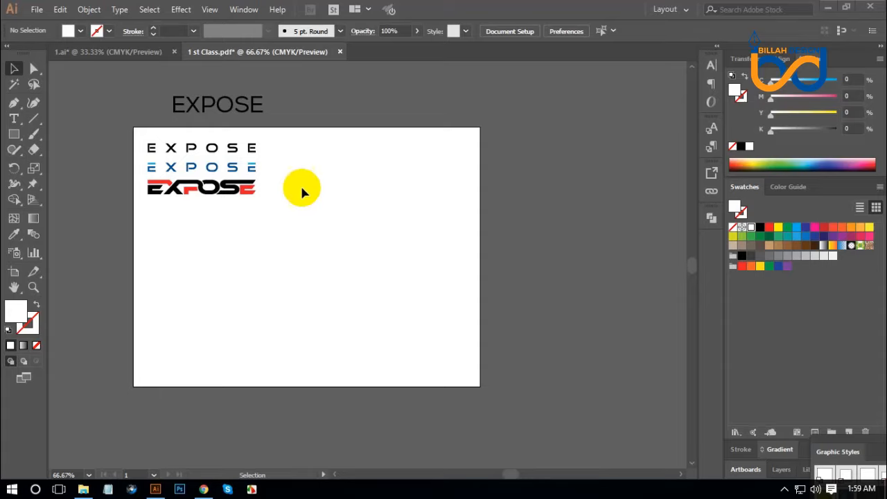
Place an enlarged copy of the EXPOSE text on the artboard and set its font to NCC1701A Regular
drag(239, 104, 380, 257)
click(361, 302)
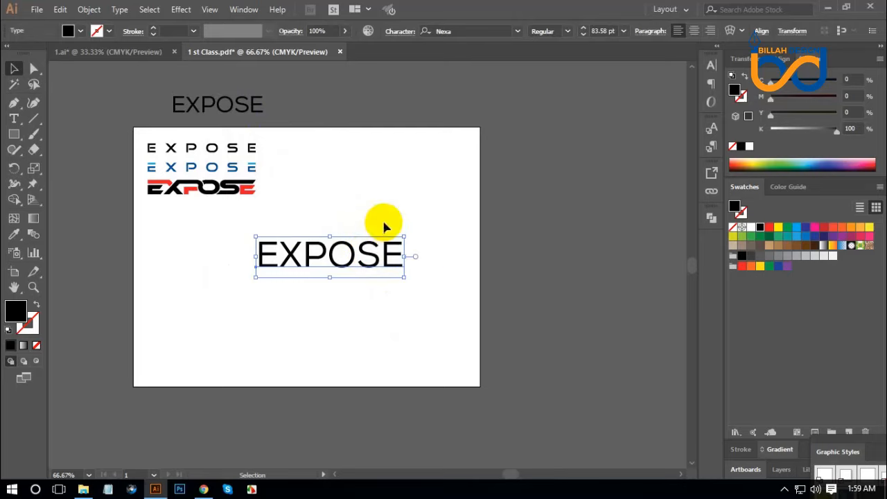
click(463, 32)
text(n)
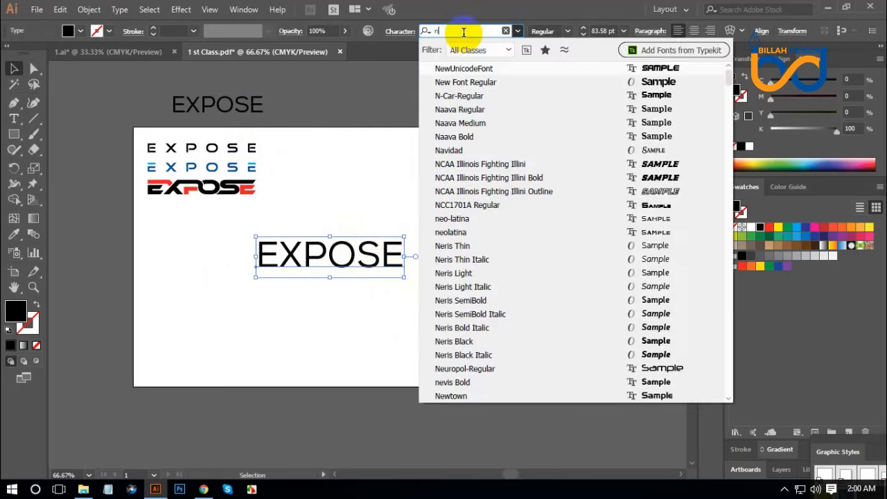
text(e)
key(BackSpace)
text(cc)
click(471, 68)
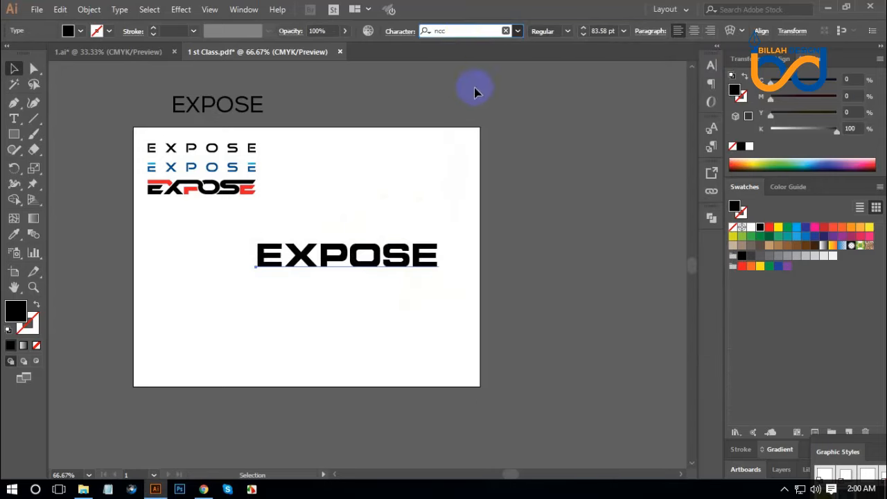
Duplicate the EXPOSE text into the space above and convert the lower text to outlines
drag(416, 257, 430, 169)
click(385, 262)
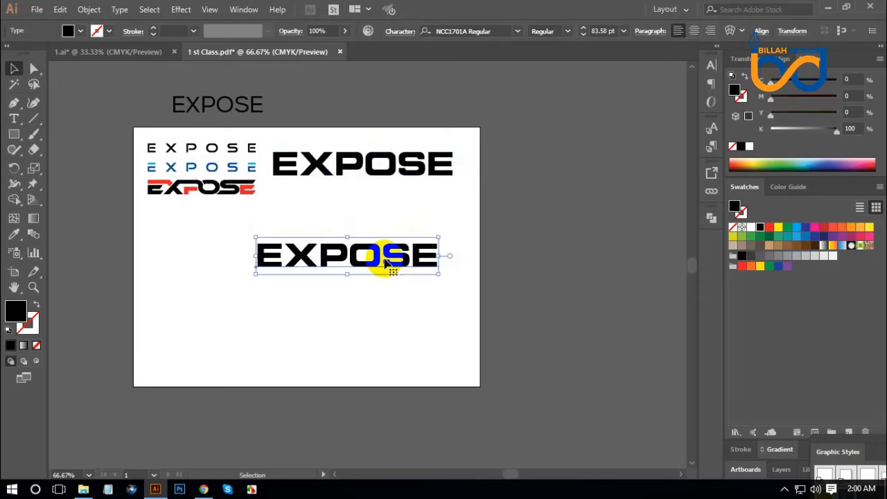
right_click(385, 262)
click(424, 95)
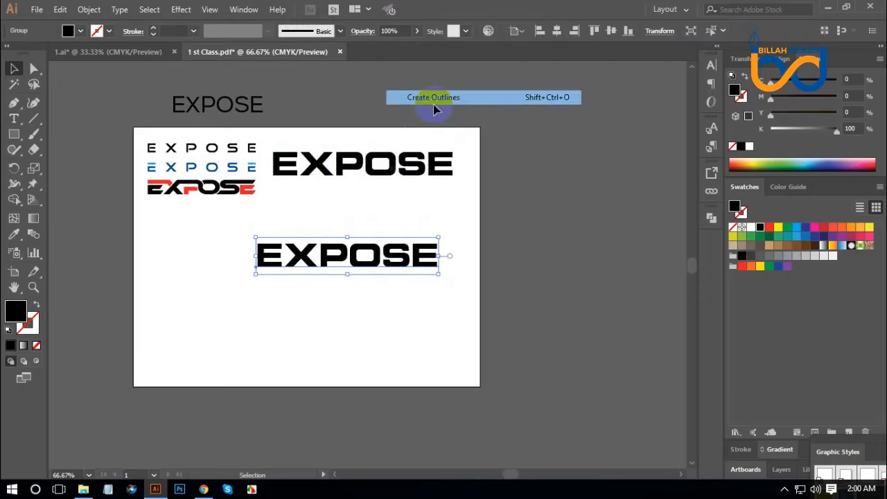
Scale up the outlined EXPOSE lettering slightly and ungroup it into separate letters
drag(436, 247, 455, 255)
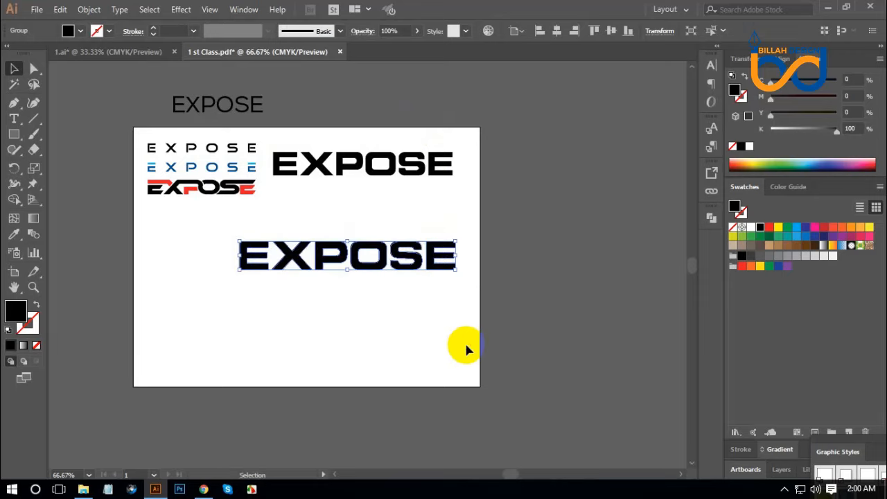
click(477, 343)
key(ctrl+plus)
key(ctrl+plus)
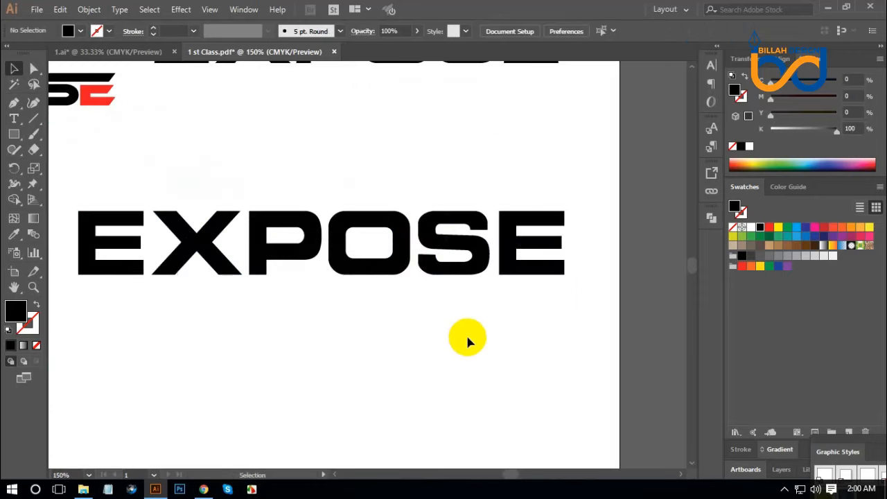
mouse_move(440, 323)
mouse_down()
mouse_move(467, 330)
mouse_move(456, 327)
mouse_up()
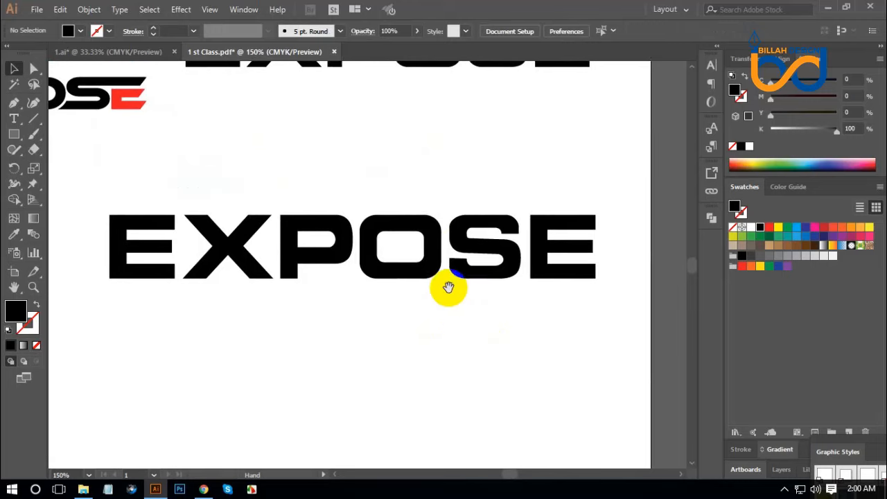
click(446, 251)
right_click(439, 253)
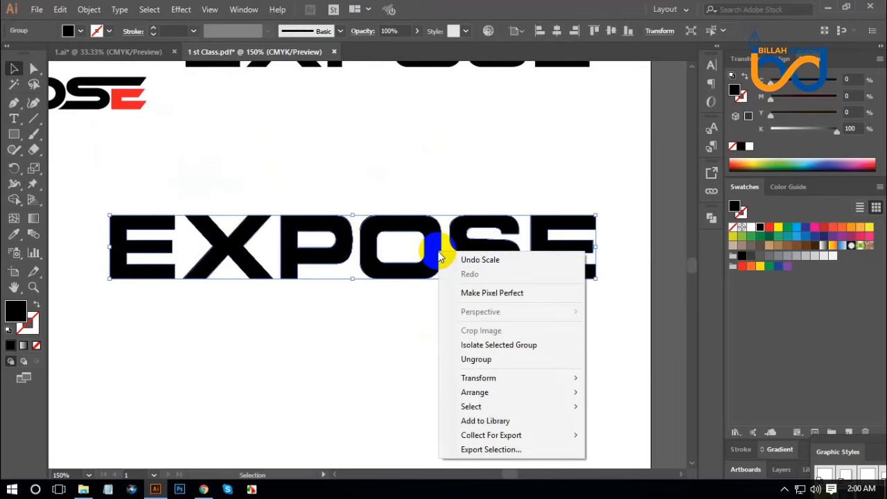
click(476, 359)
click(519, 368)
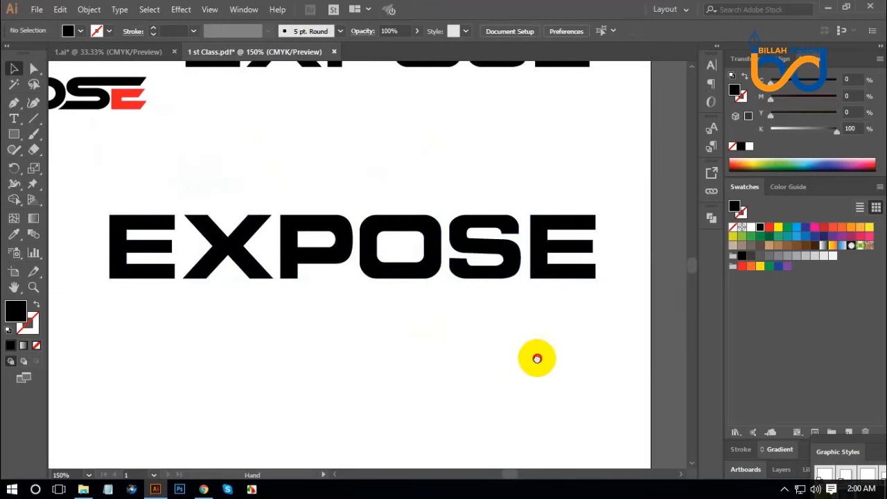
drag(537, 358, 533, 356)
drag(329, 271, 405, 326)
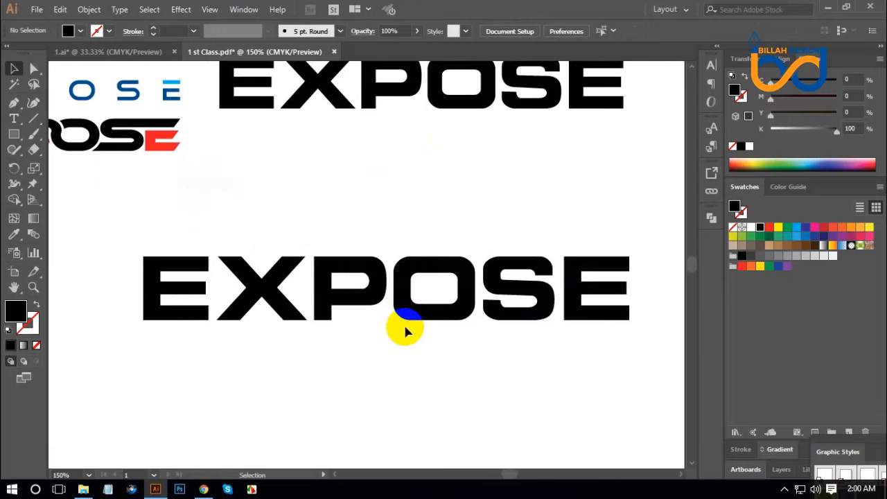
key(ctrl+minus)
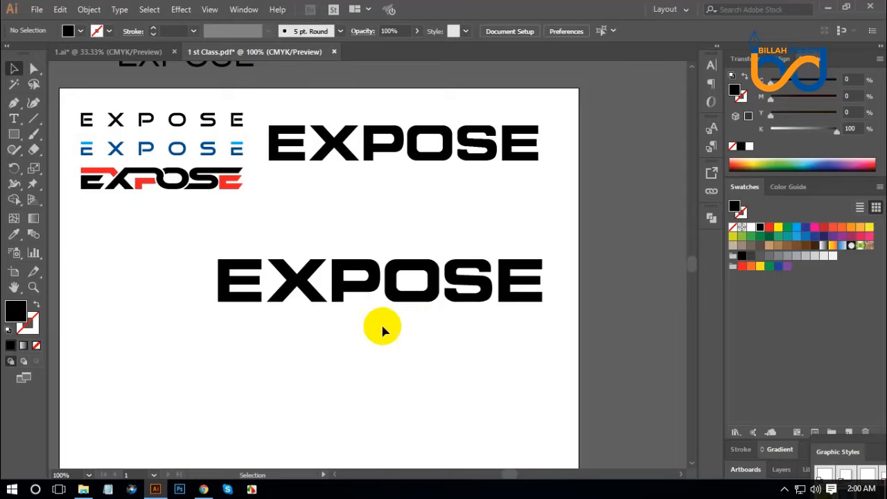
drag(225, 322, 522, 250)
click(500, 358)
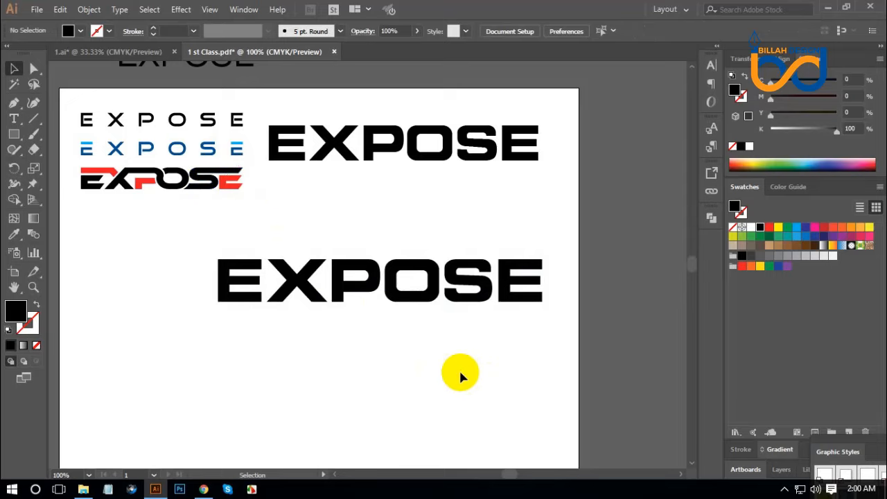
Nudge the S of the ungrouped word left so that it sits closer to the O
key(ctrl+plus)
drag(607, 375, 513, 349)
drag(569, 367, 510, 353)
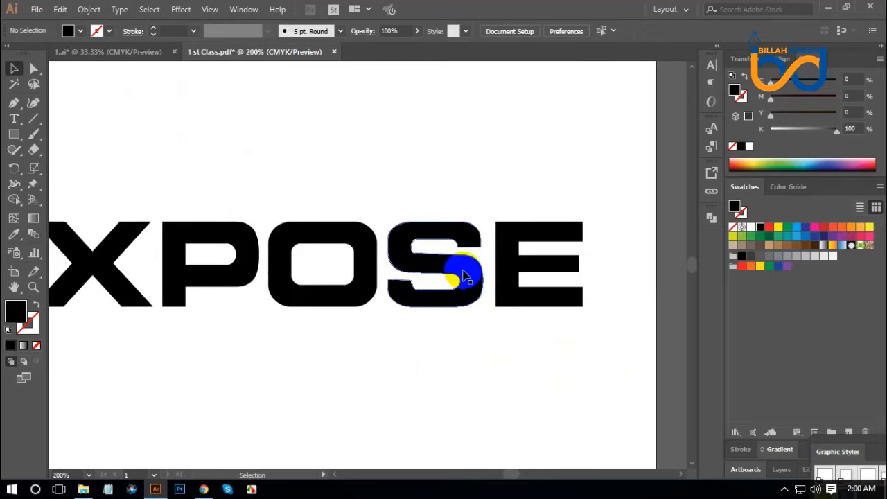
click(367, 270)
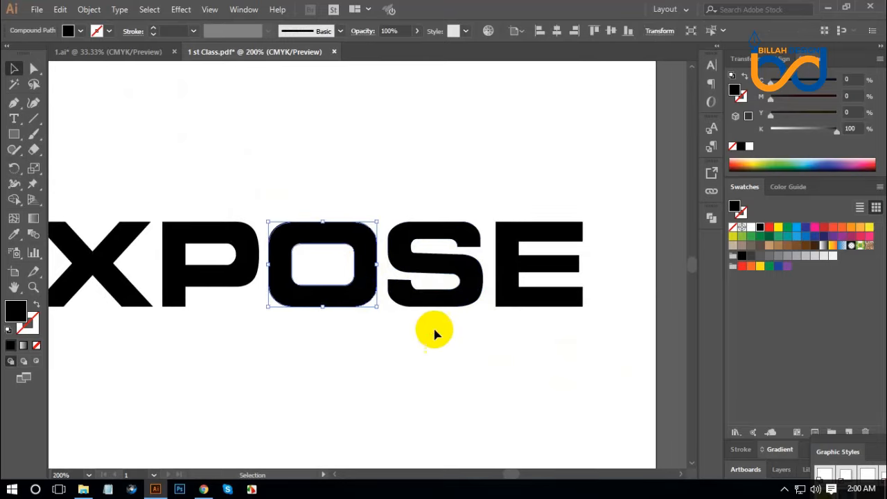
click(420, 297)
key(Left)
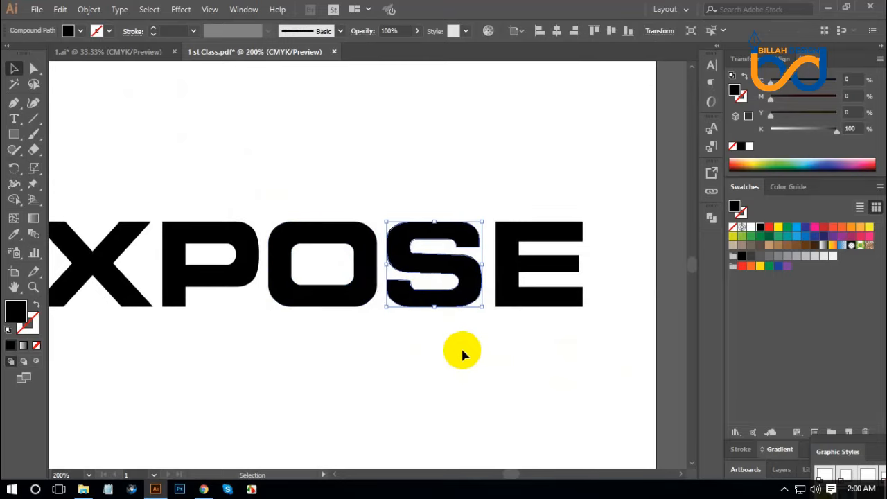
key(Left)
key(Left)
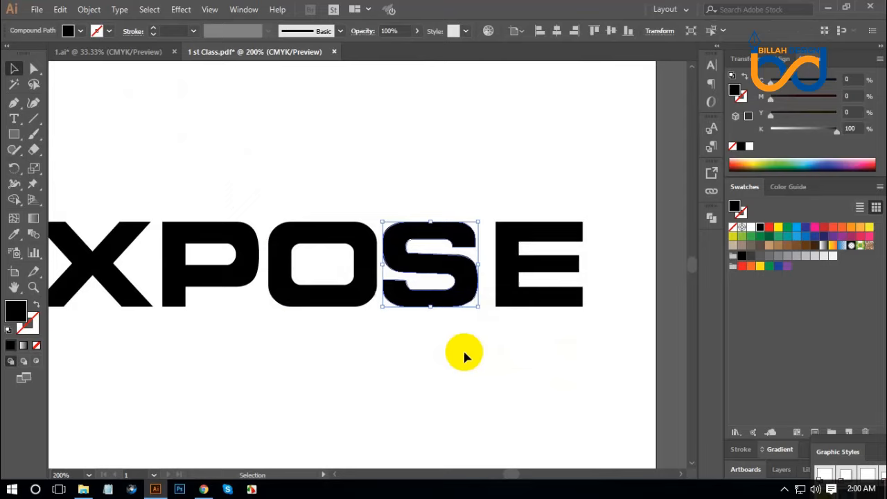
key(Left)
click(490, 368)
Fill the letter S with the red swatch
click(367, 270)
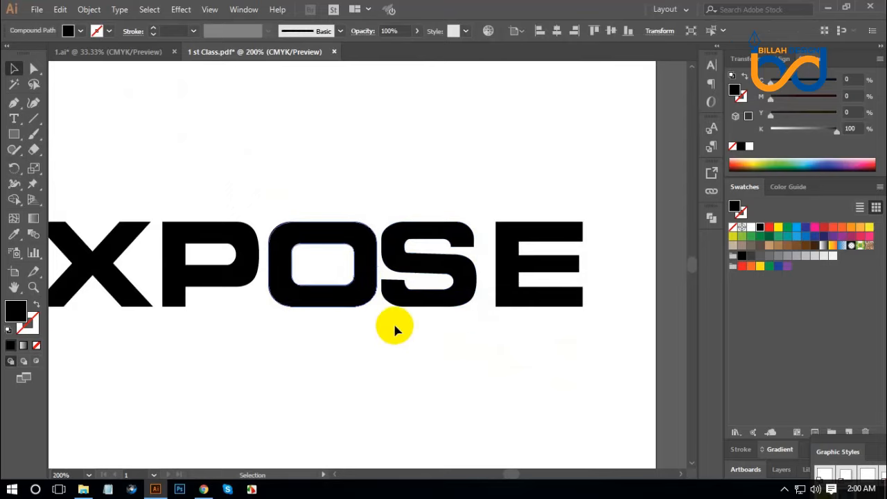
key(a)
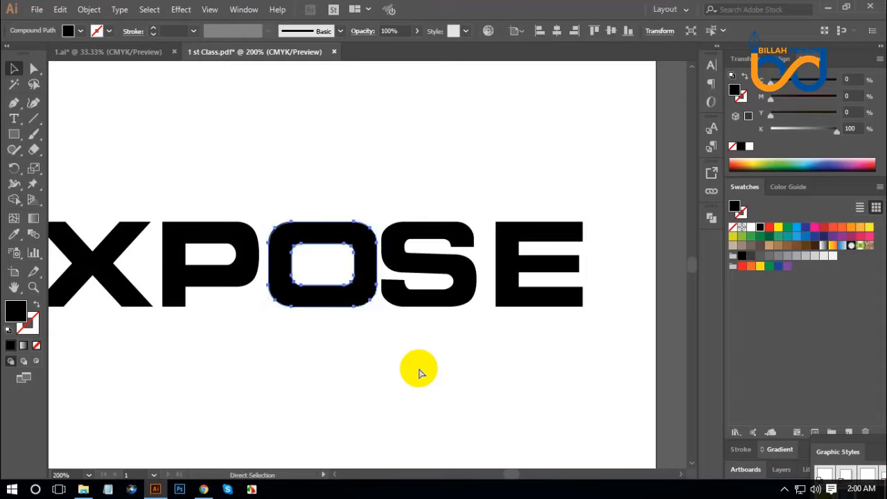
click(419, 369)
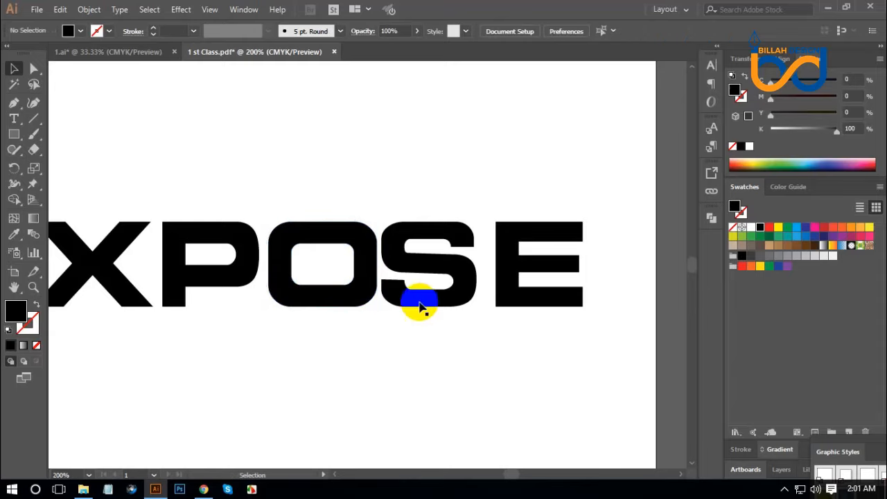
click(457, 300)
click(773, 228)
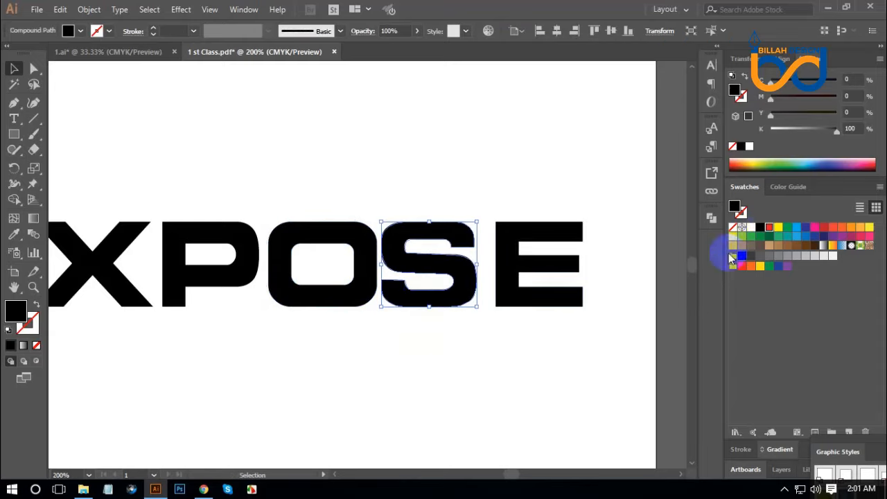
Stretch the lower-left end of the red S leftward by moving its anchor points until it overlaps the O
key(ctrl+equal)
key(ctrl+equal)
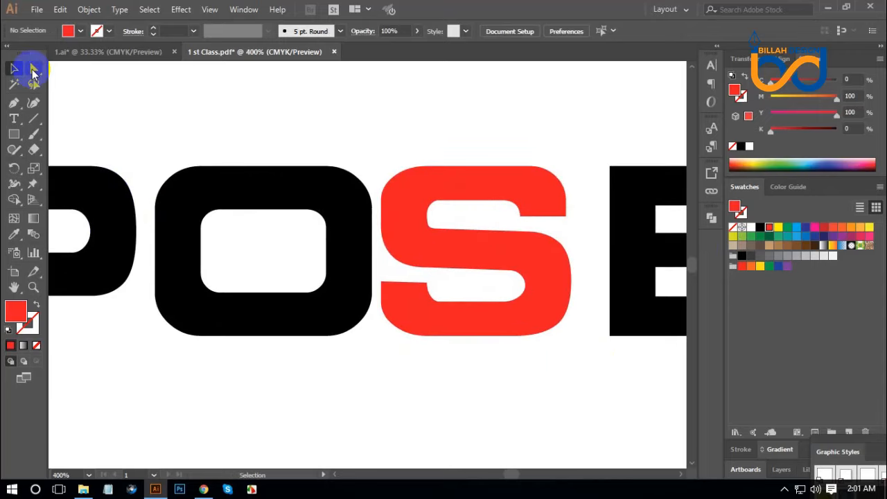
click(34, 69)
drag(320, 389, 460, 278)
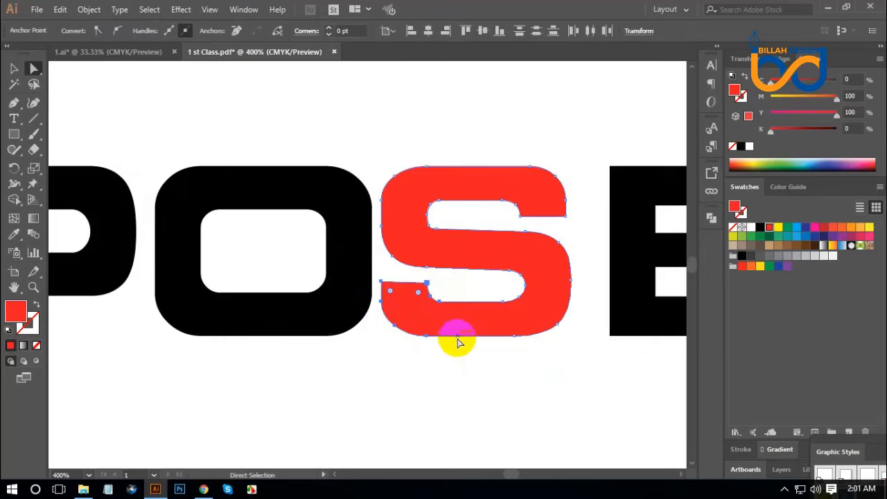
drag(457, 340, 404, 341)
click(428, 383)
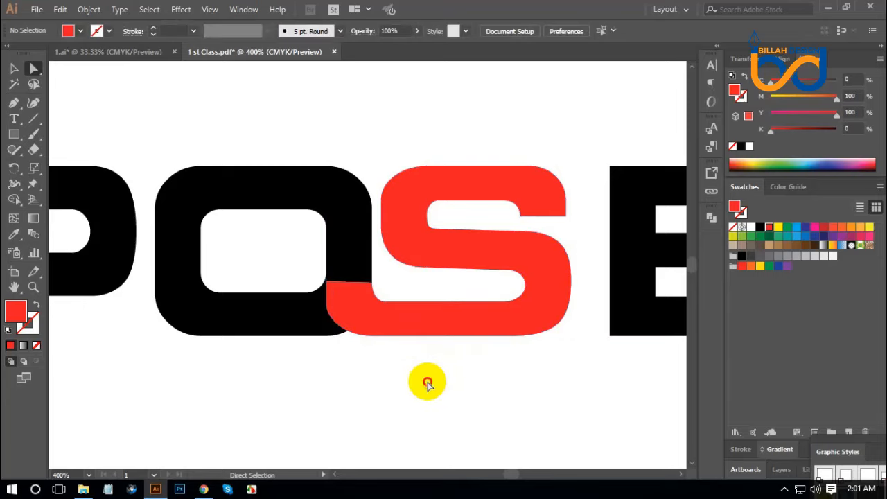
drag(417, 382, 428, 381)
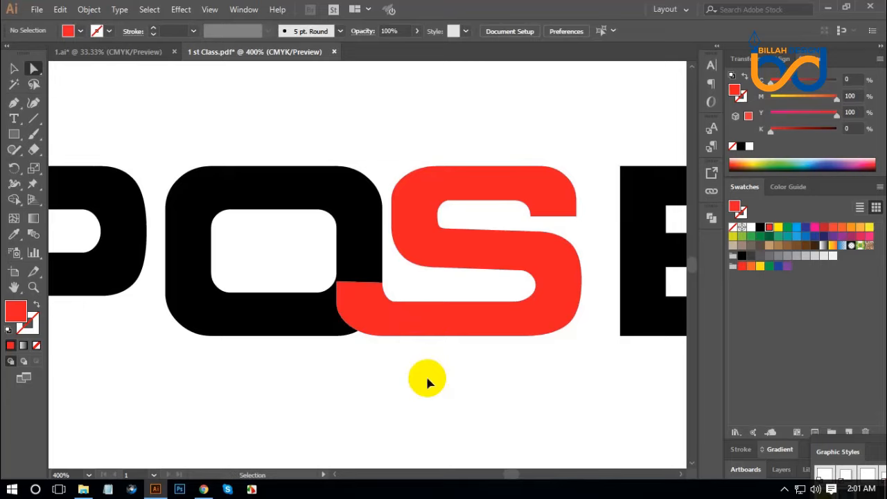
Create an offset path of 5 pt around the red S with mitered joins
key(ctrl+alt+2)
click(436, 394)
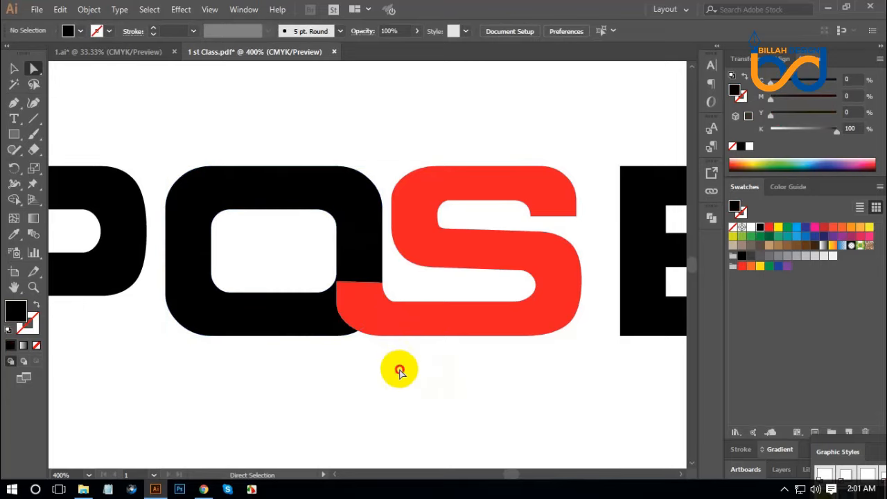
click(389, 315)
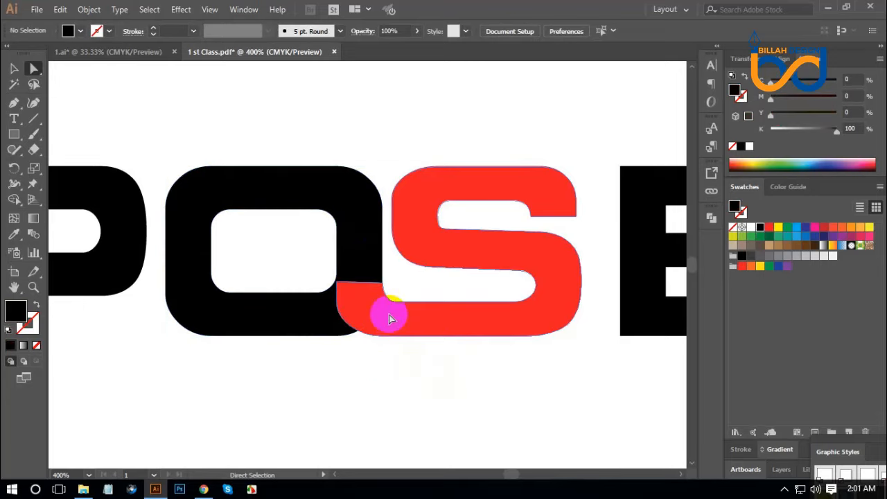
click(88, 10)
mouse_move(148, 287)
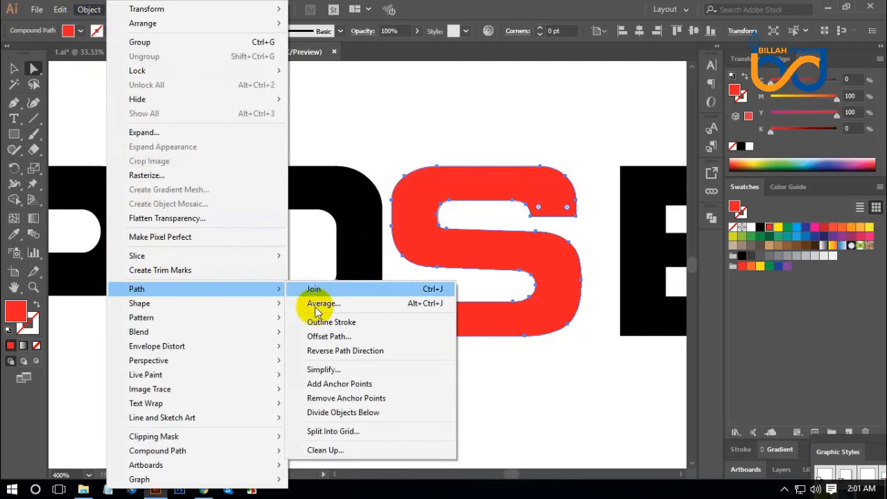
click(327, 338)
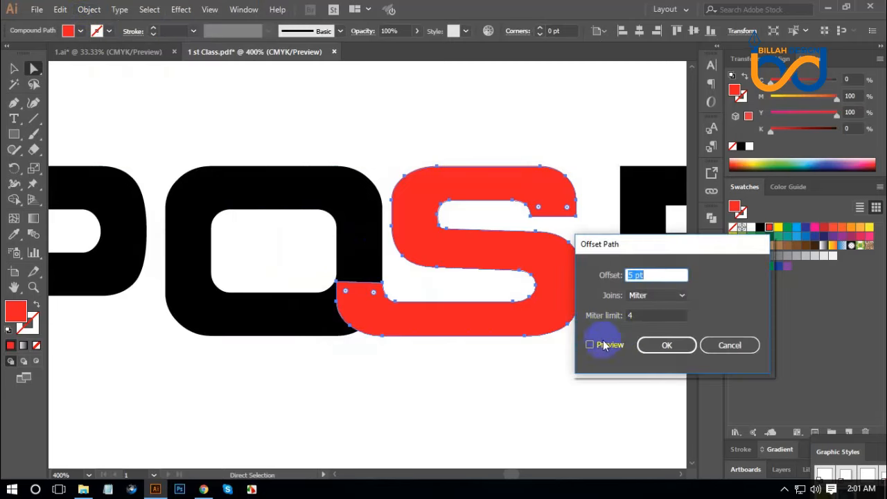
drag(652, 248, 687, 235)
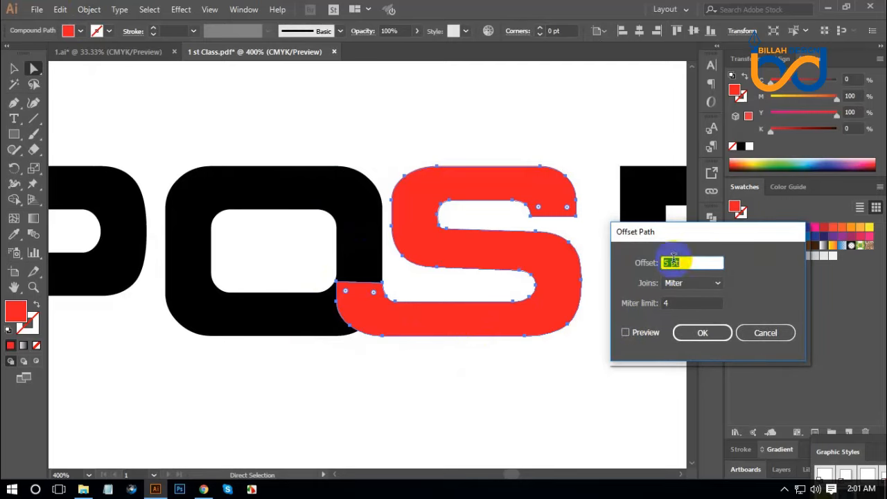
click(625, 333)
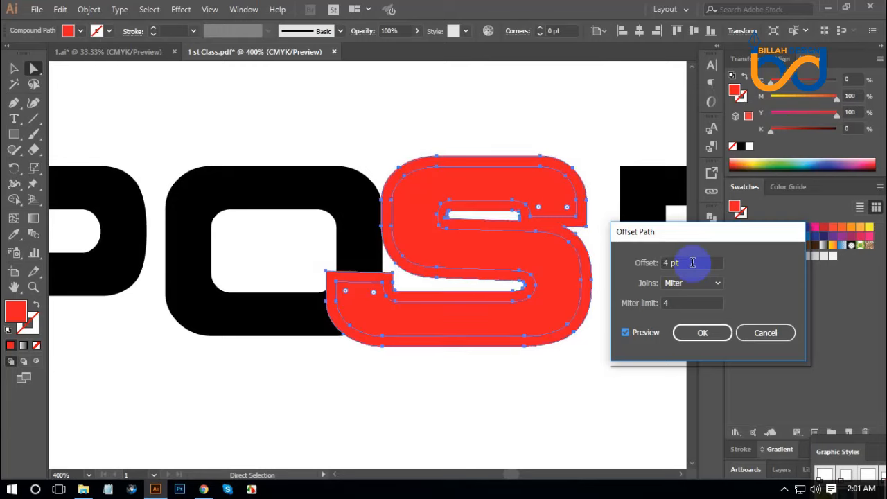
click(702, 333)
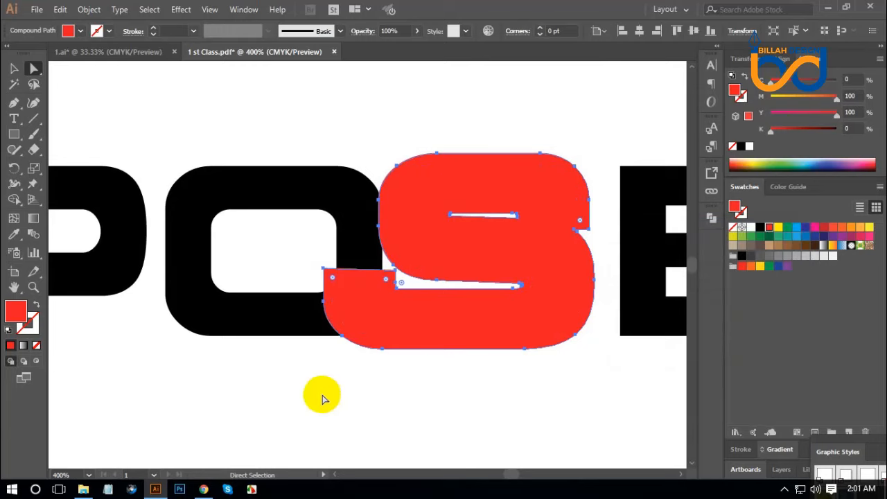
Select the O and both S shapes, and cut the offset strip around the S's tail out of the O with Shape Builder
drag(323, 396, 412, 188)
key(v)
click(14, 68)
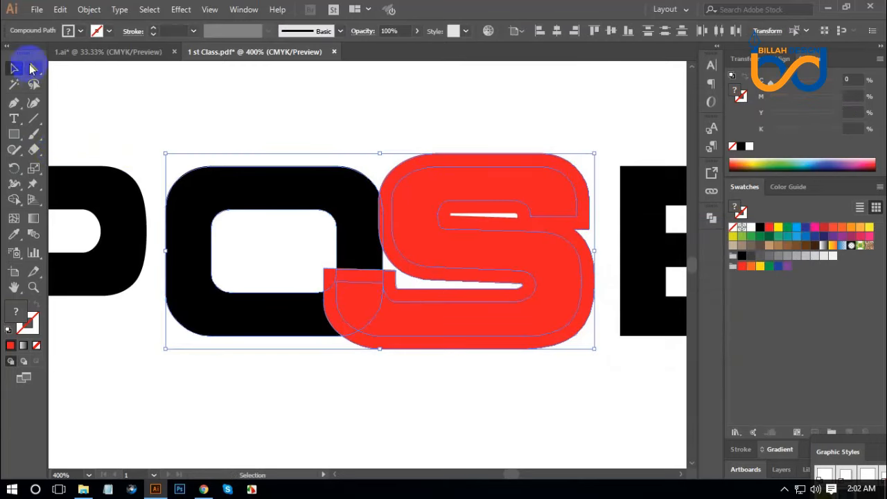
click(13, 200)
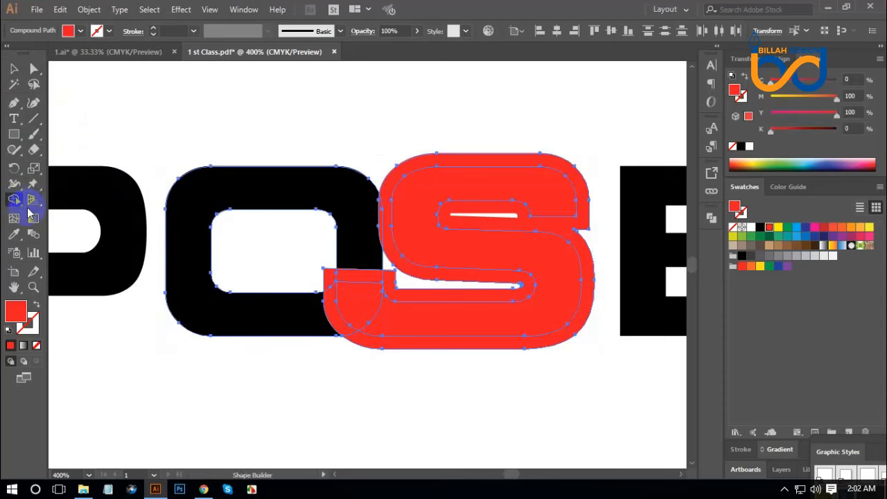
alt+click(338, 323)
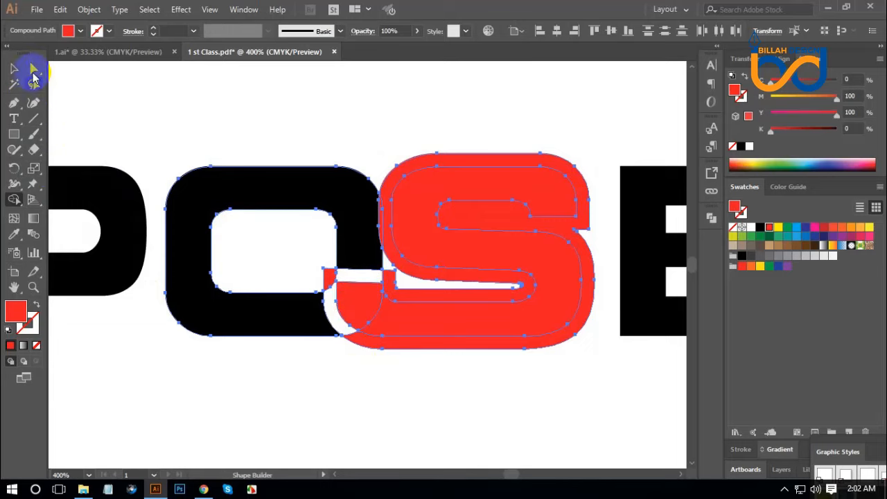
Separate the leftover offset shape from the red S and delete it
click(33, 67)
click(369, 345)
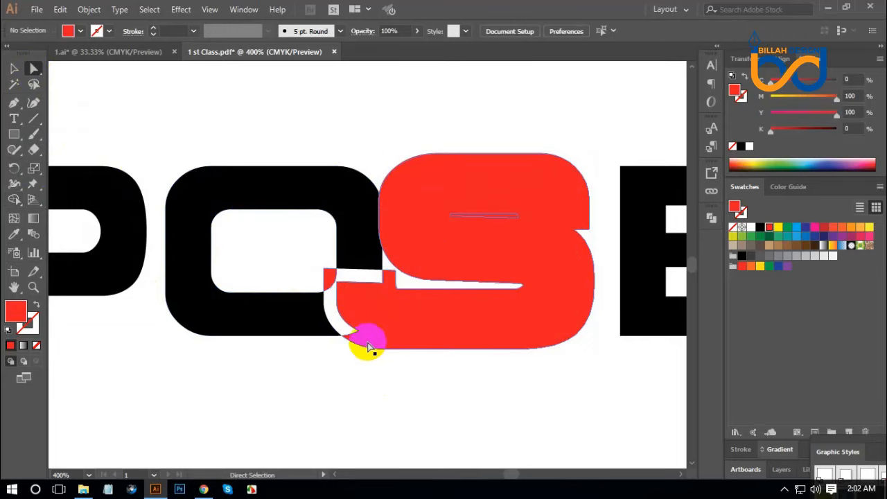
drag(361, 347, 427, 411)
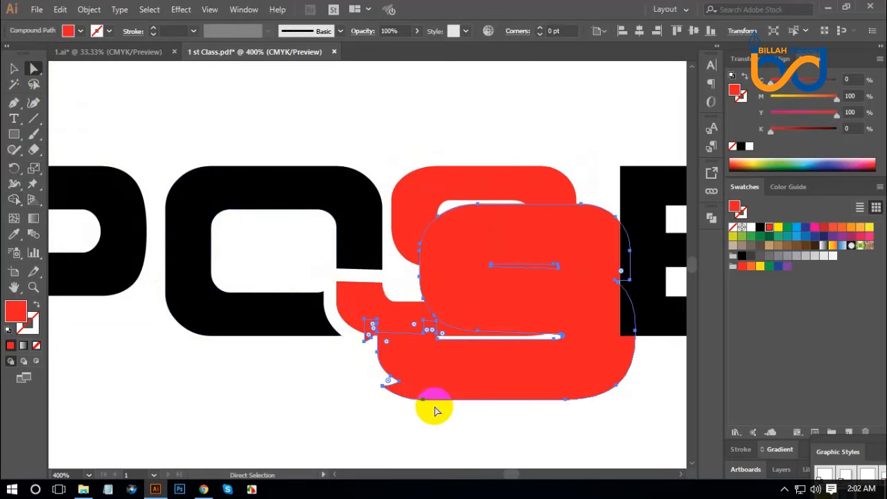
key(Delete)
drag(475, 393, 457, 393)
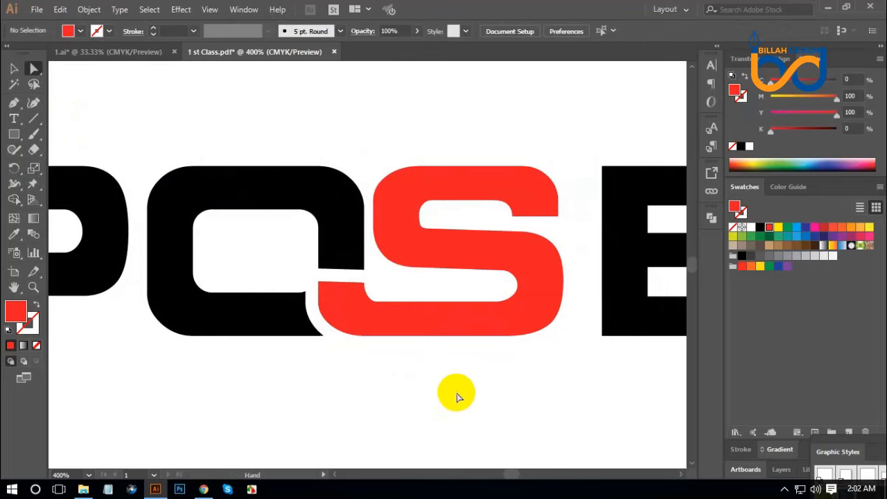
Extend the O's cut right side downward by moving its two end anchor points onto the red S's tail
key(ctrl+equal)
key(ctrl+equal)
drag(404, 301, 424, 297)
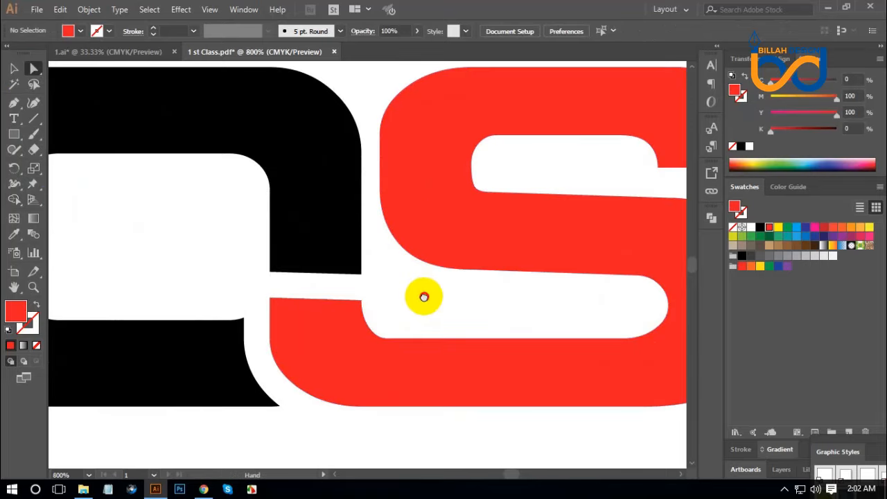
click(215, 239)
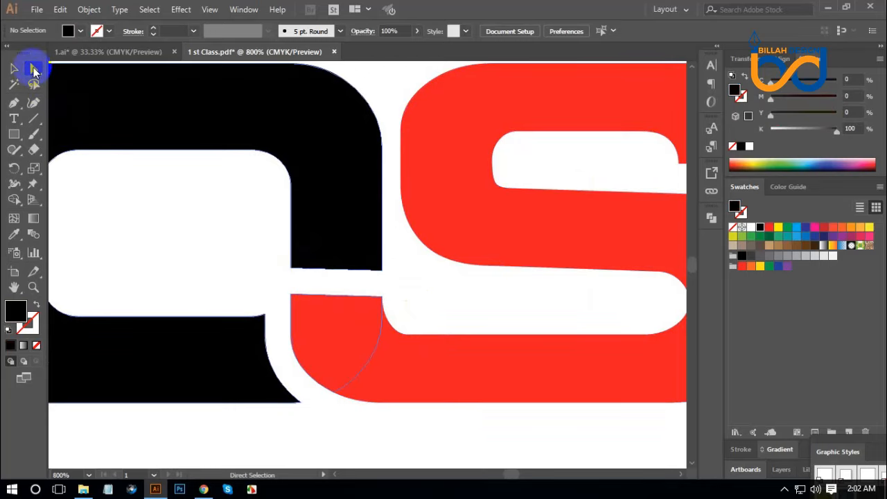
click(291, 275)
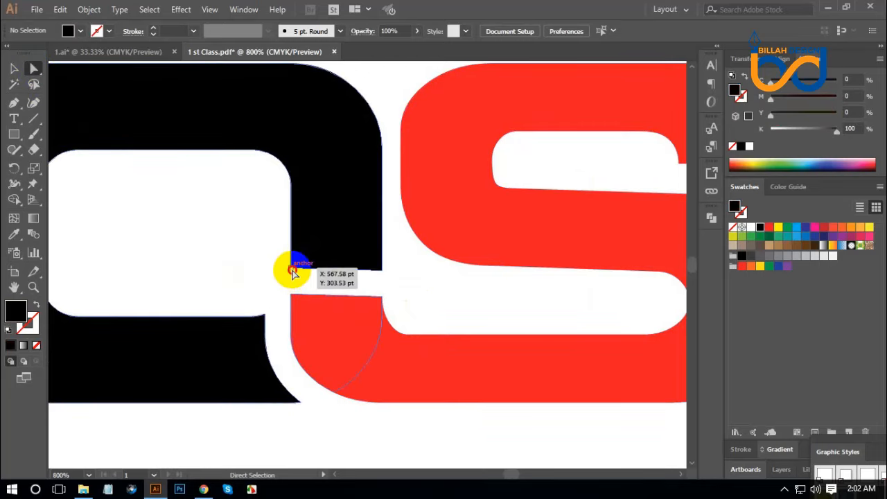
drag(289, 266, 294, 303)
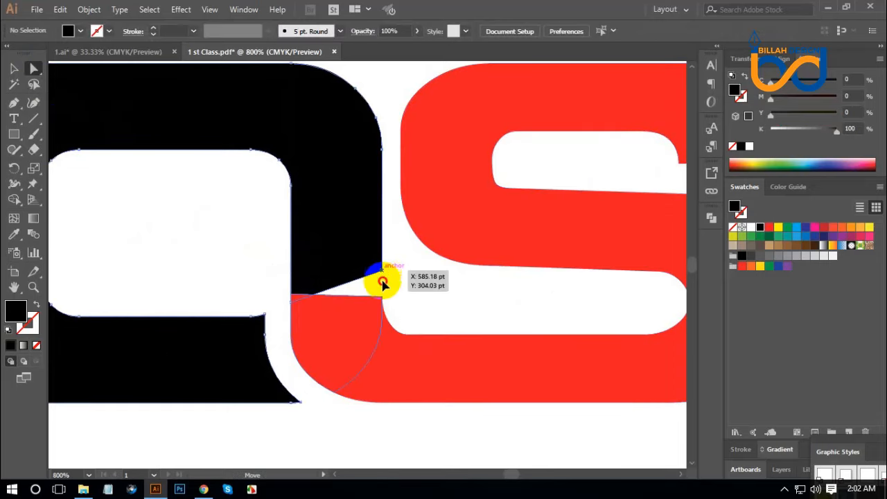
drag(382, 282, 382, 296)
click(396, 277)
Select the O and the red S and unite them into one shape with Pathfinder
click(365, 383)
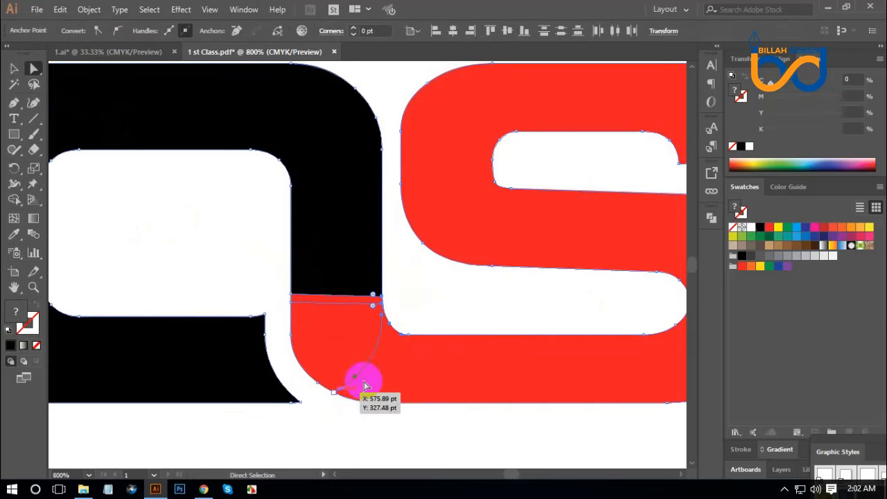
click(710, 219)
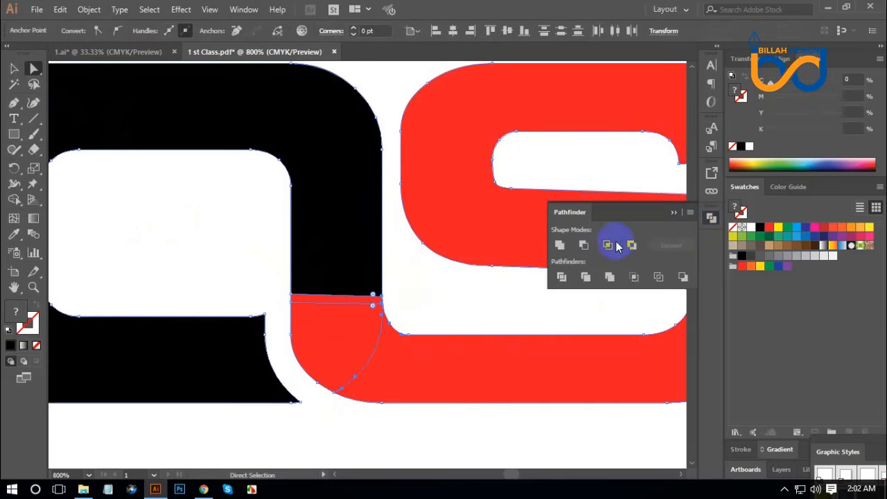
click(560, 246)
click(710, 219)
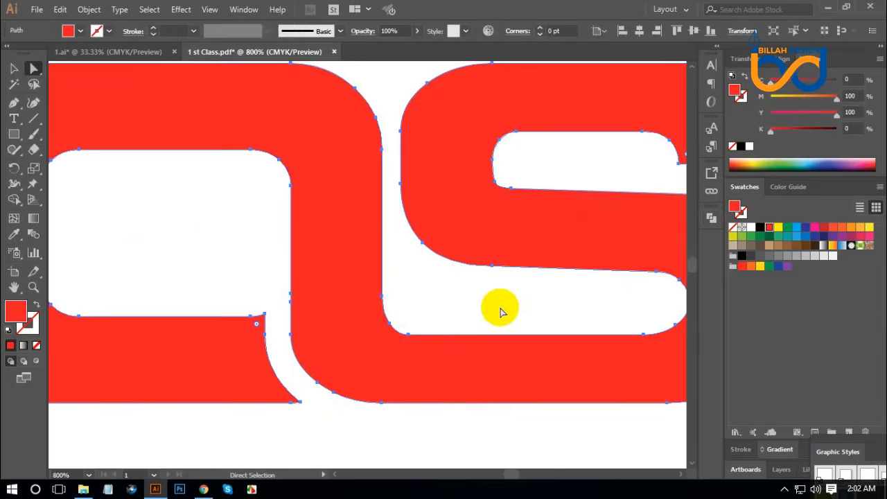
click(491, 319)
Move the final E leftward until only a narrow gap separates it from the S
key(ctrl+minus)
key(ctrl+minus)
key(ctrl+minus)
key(ctrl+minus)
key(ctrl+minus)
key(ctrl+minus)
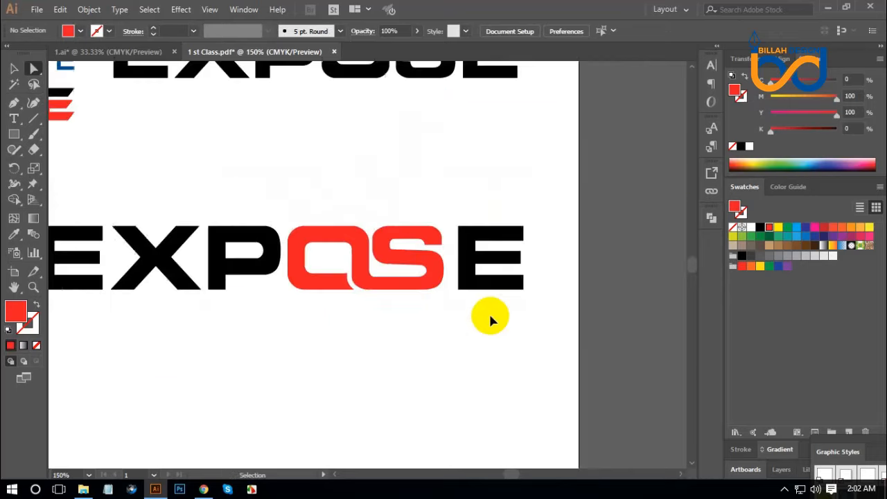
drag(452, 319, 442, 318)
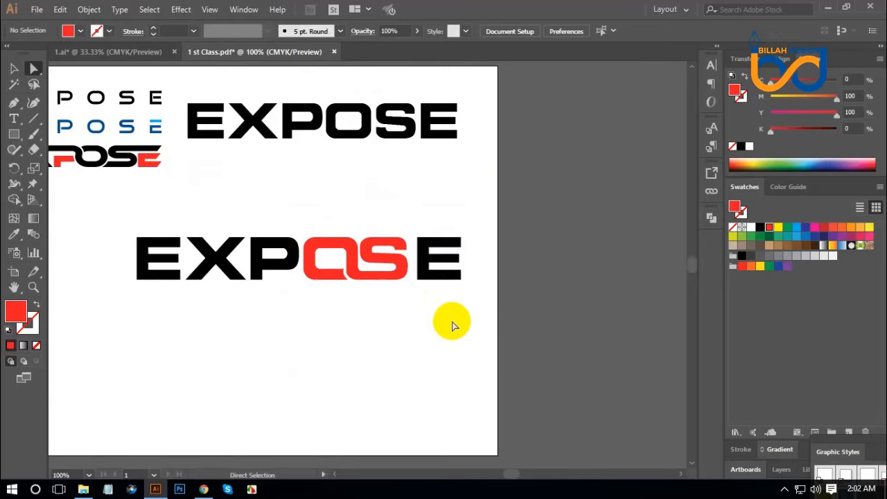
key(ctrl+plus)
key(ctrl+plus)
key(ctrl+plus)
scroll(534, 360, right, 1)
click(504, 269)
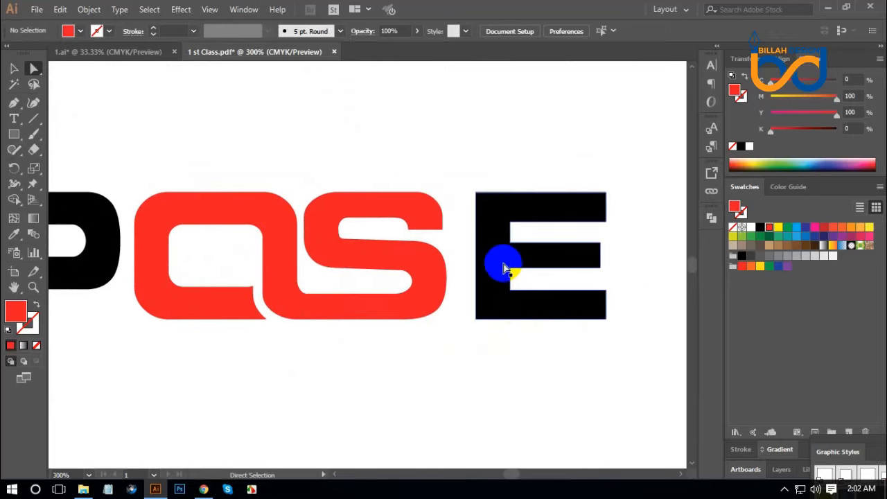
drag(504, 269, 483, 268)
click(529, 362)
click(481, 309)
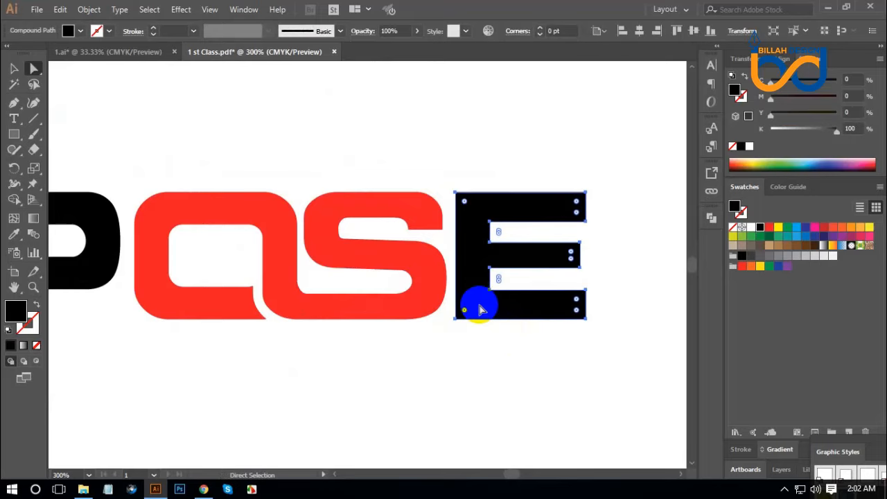
click(547, 407)
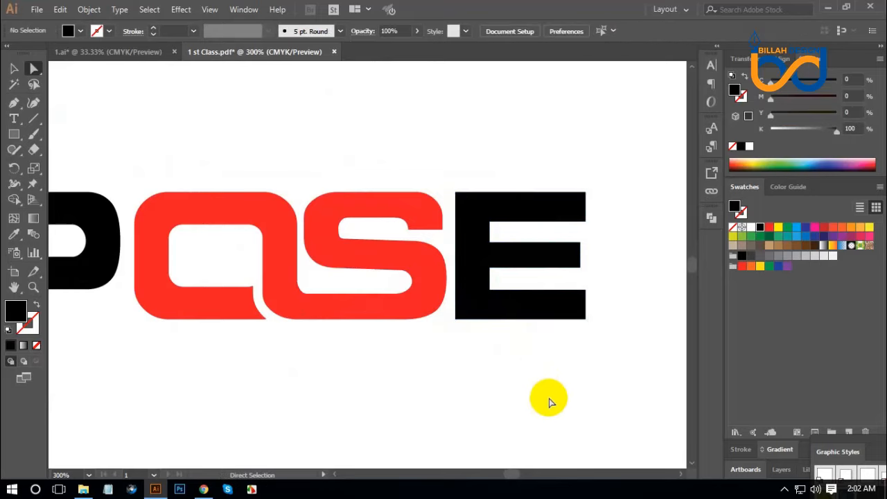
Stretch the S's upper-right end rightward by moving its anchor points until it spans the E's stem
key(ctrl+plus)
key(ctrl+plus)
drag(557, 220, 478, 252)
drag(296, 122, 444, 240)
drag(317, 199, 412, 210)
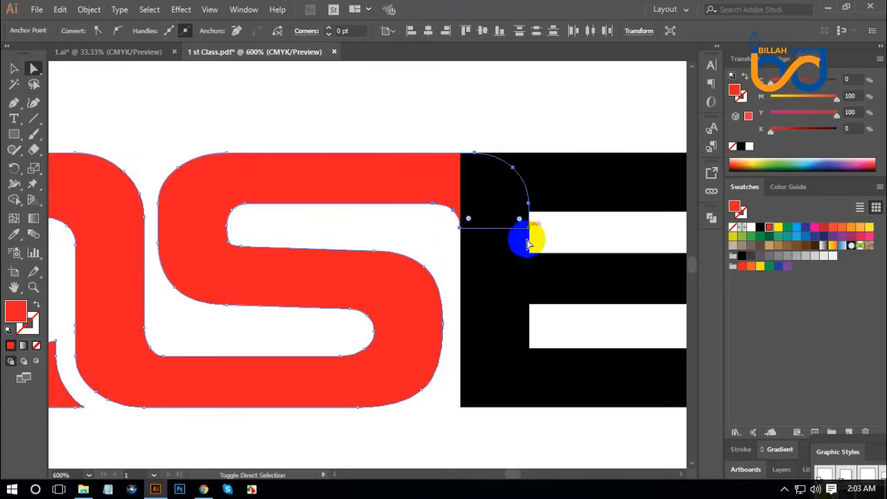
click(567, 233)
Send the black E to the back, behind the red S
drag(626, 337, 571, 327)
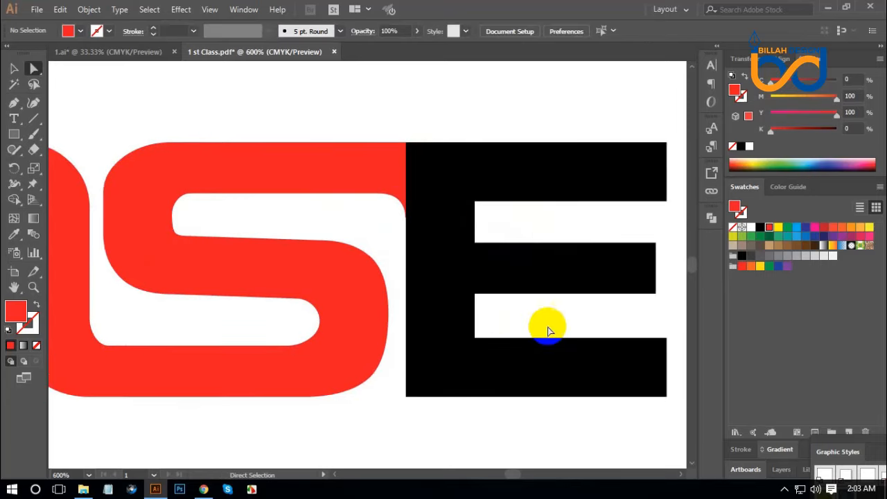
ctrl+click(547, 330)
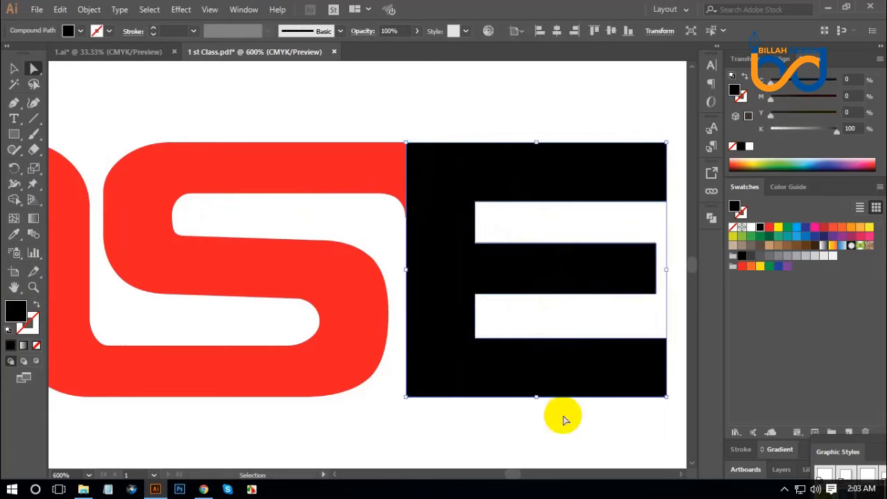
right_click(502, 268)
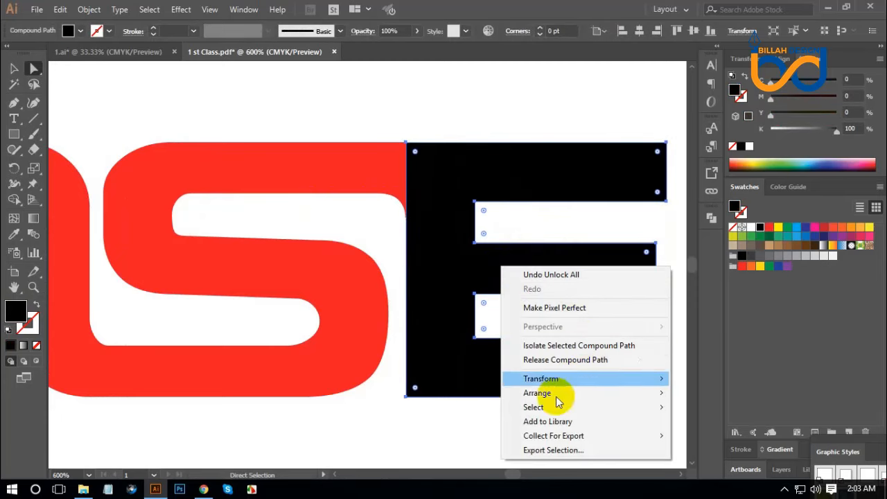
mouse_move(540, 395)
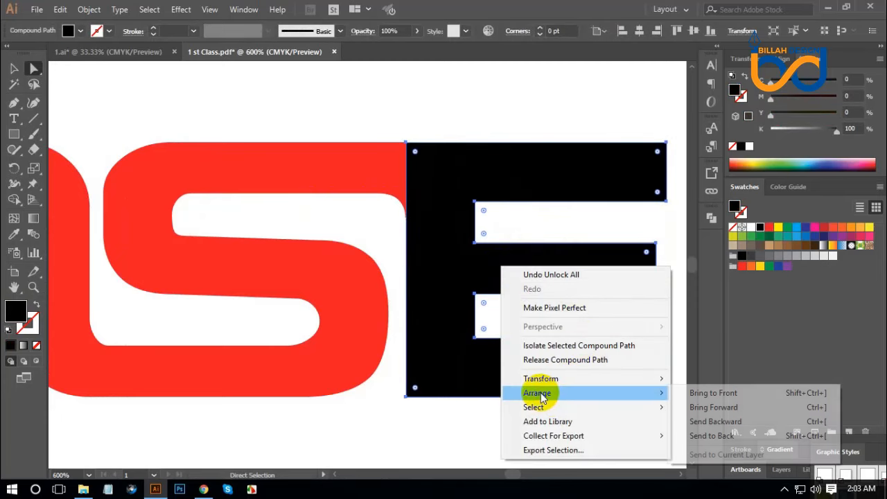
click(708, 435)
click(485, 109)
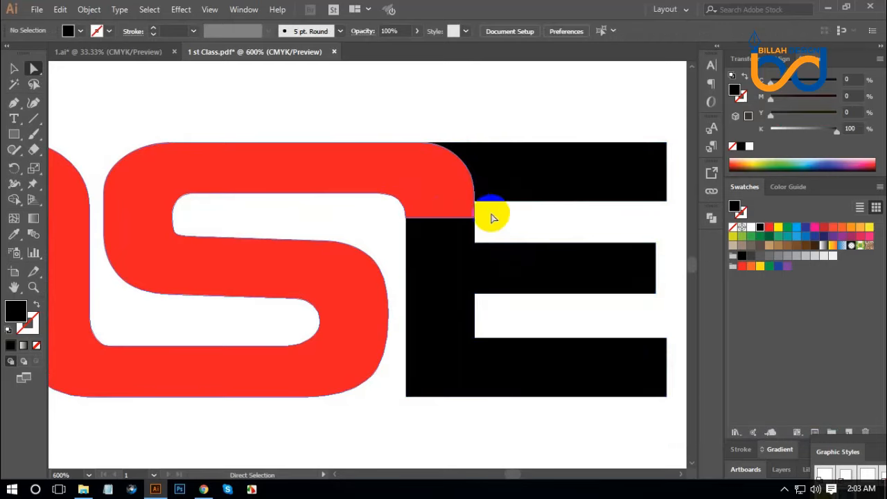
Create an offset path around the united red O and S shape
click(534, 233)
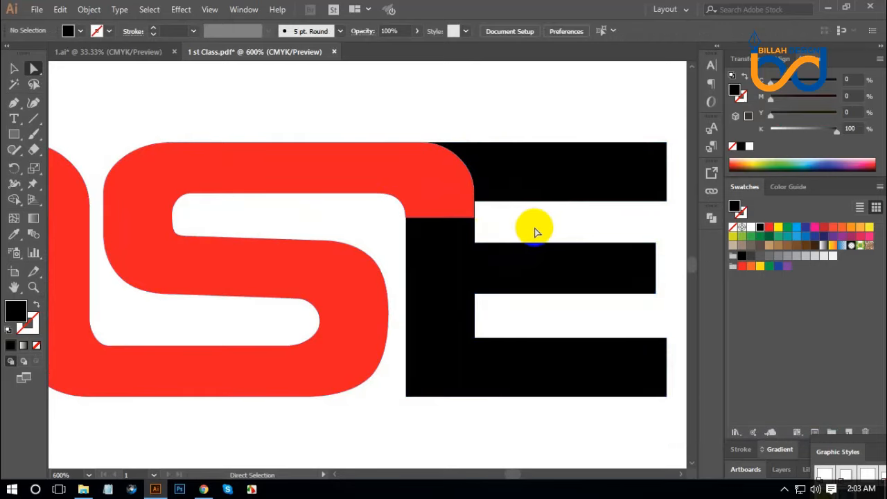
key(ctrl+plus)
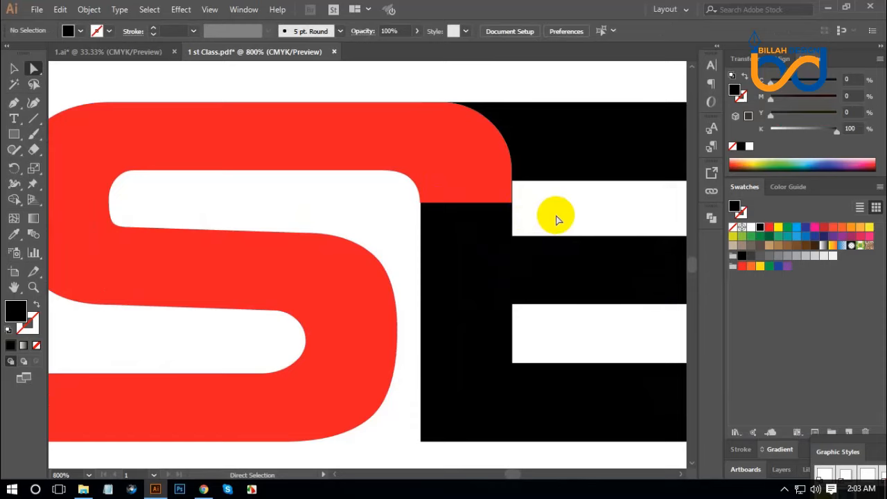
key(ctrl+minus)
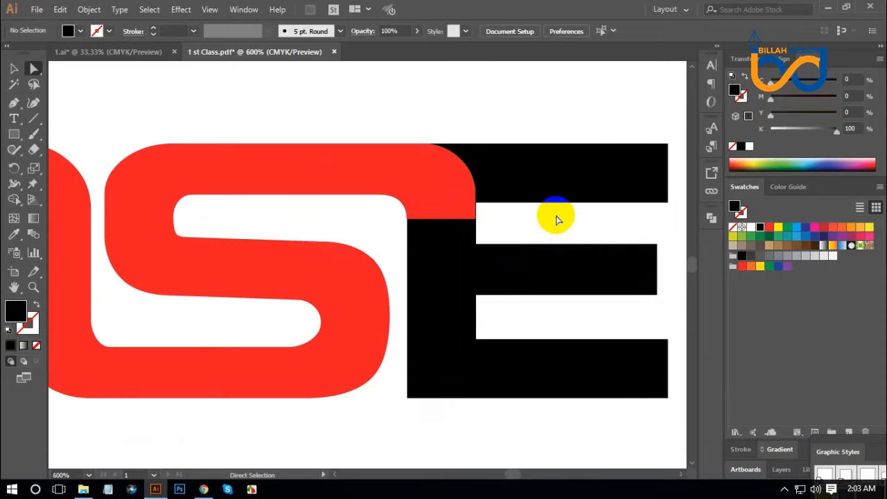
click(458, 188)
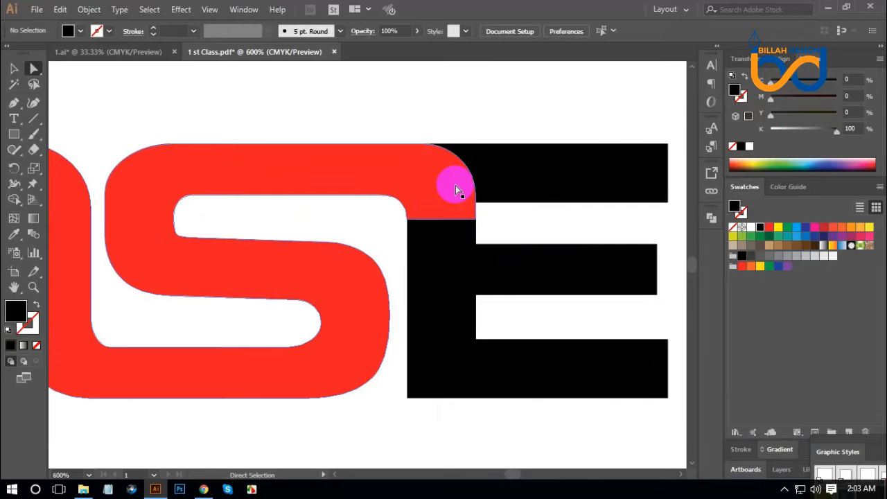
click(89, 10)
mouse_move(159, 289)
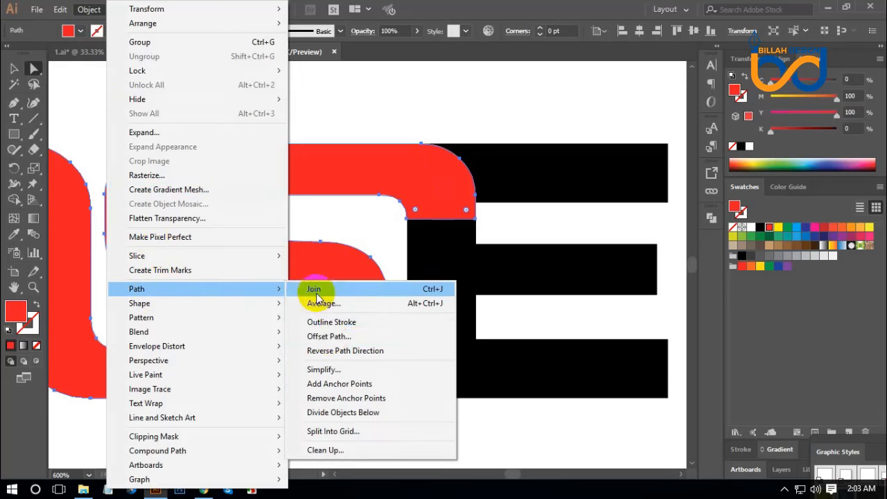
click(329, 337)
click(697, 333)
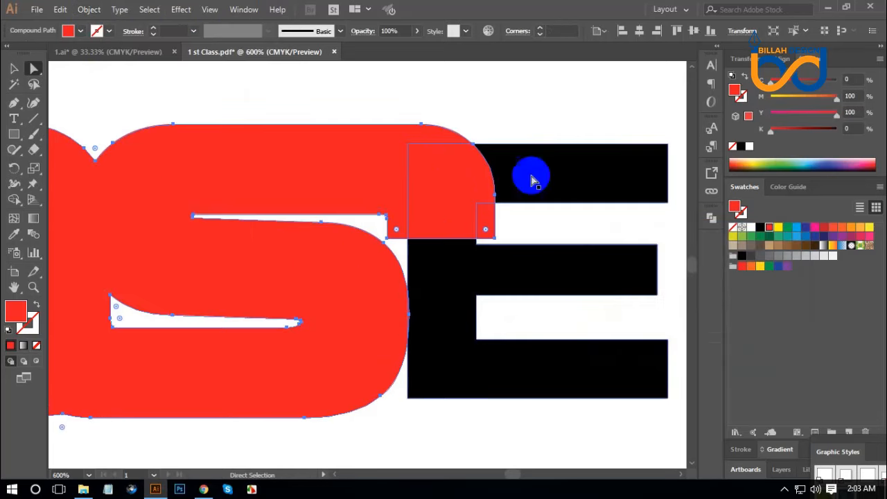
Select the E and both red shapes, and cut the offset strip around the S's end out of the E with Shape Builder
drag(525, 99, 443, 303)
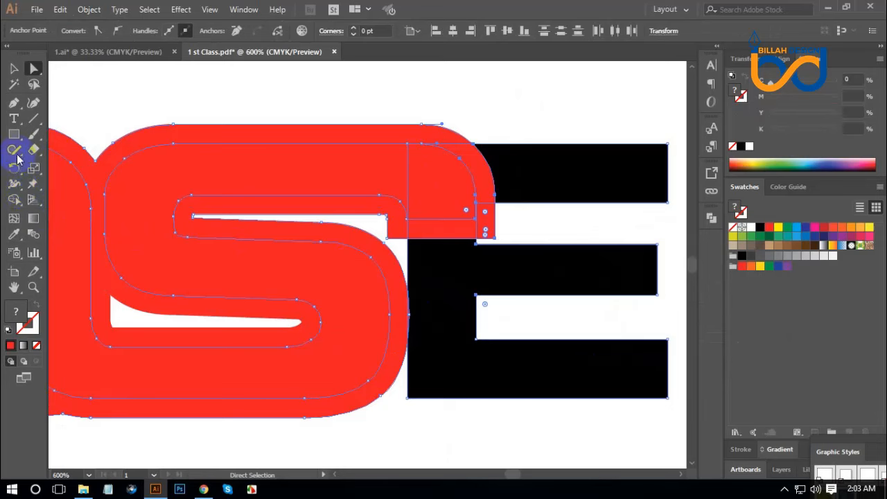
click(14, 199)
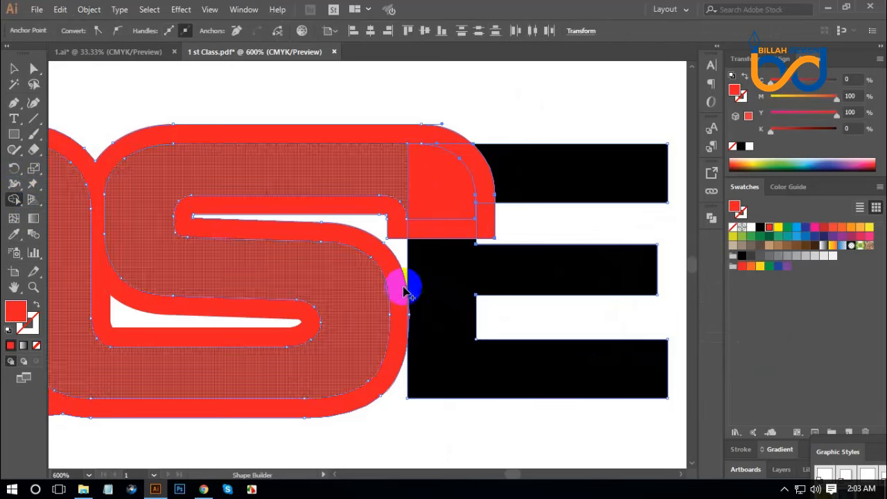
drag(444, 235, 301, 129)
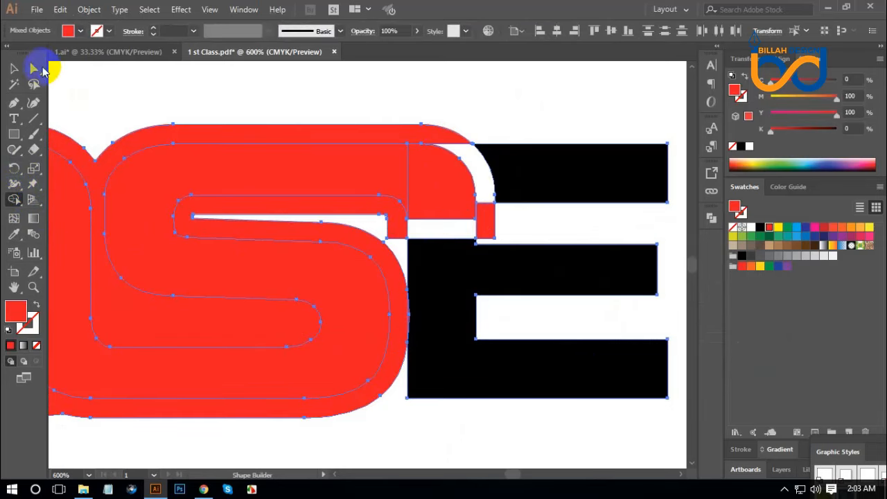
Delete the leftover offset shape around the united red O and S
click(33, 68)
click(471, 201)
drag(470, 202, 333, 147)
key(ctrl+z)
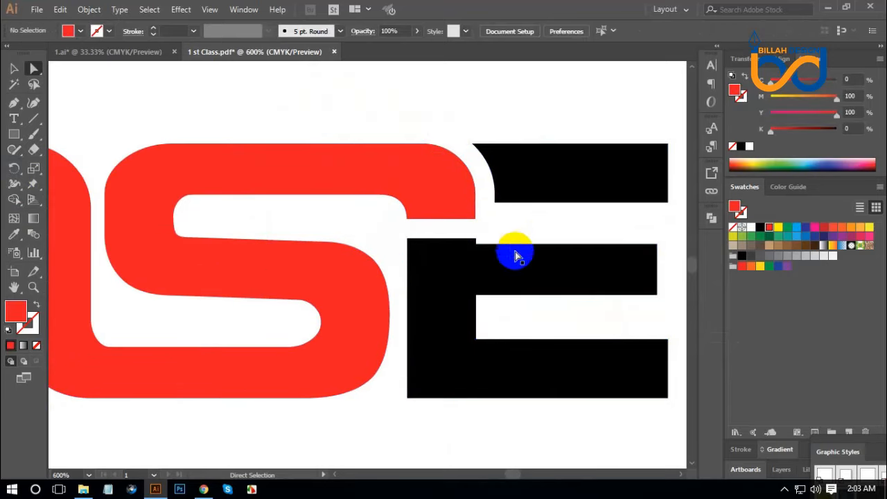
Lower the right corner of the S's upper end onto the E's stem, and try lowering its left corner too
click(476, 222)
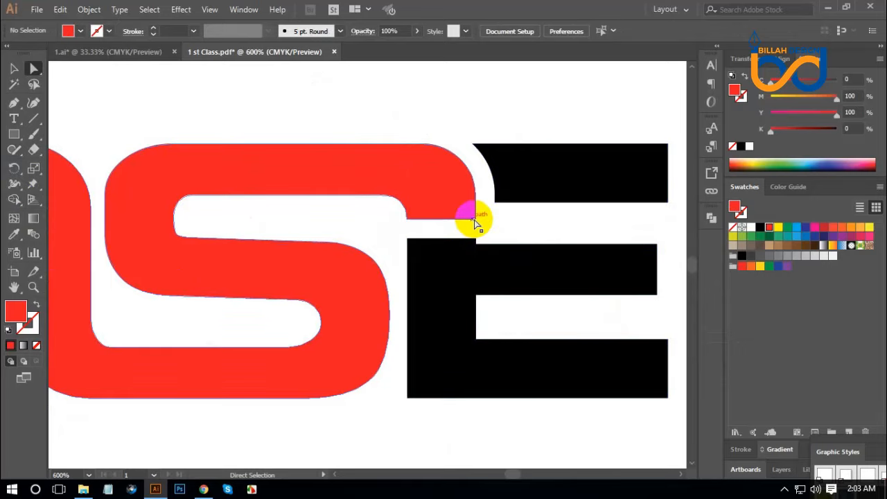
drag(475, 222, 475, 249)
drag(406, 220, 407, 243)
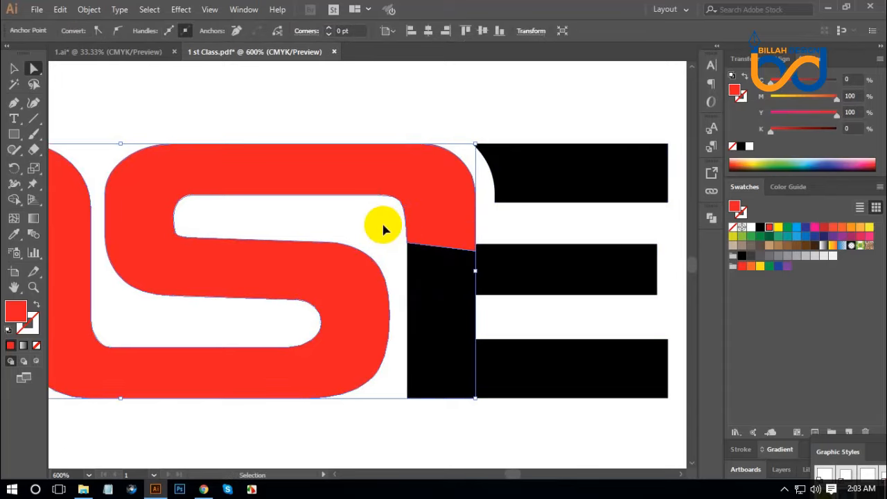
click(399, 224)
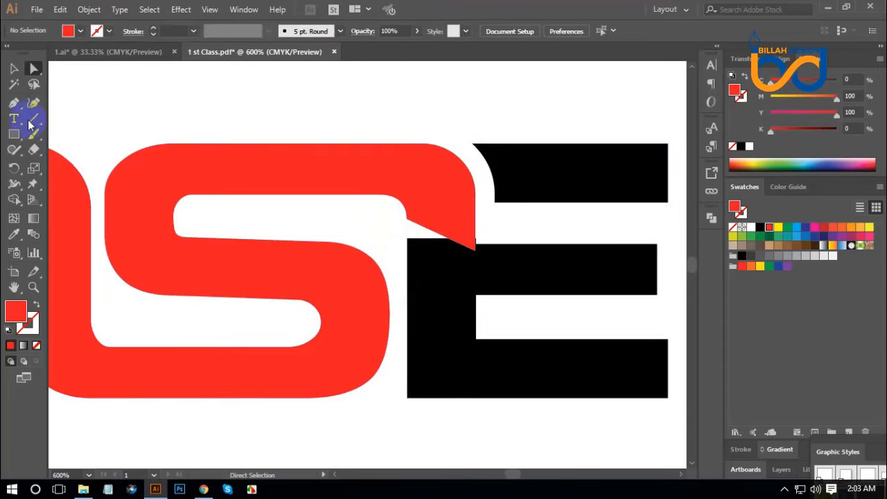
Draw a red filler shape with the Pen tool over the slanted gap between the S's end and the E's stem
click(13, 104)
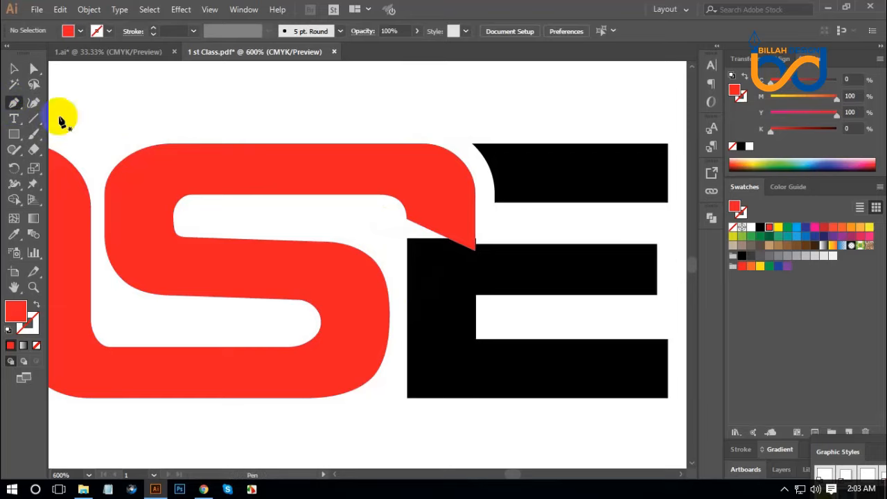
click(406, 222)
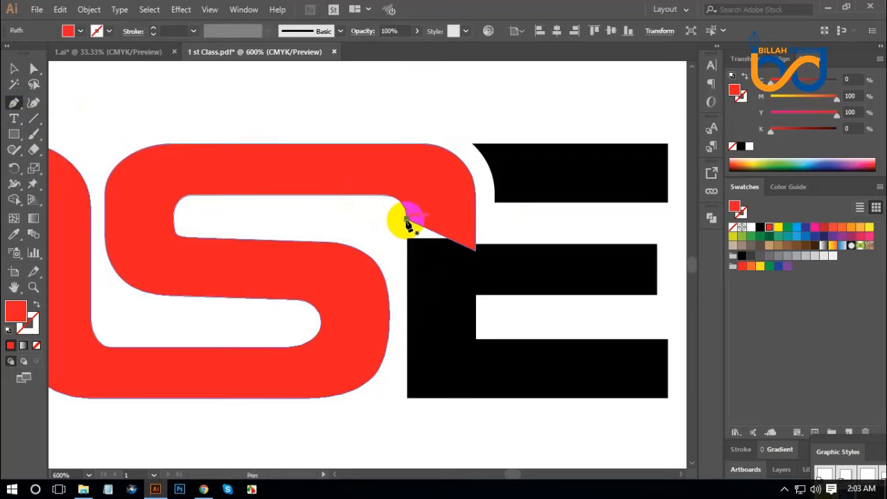
click(409, 262)
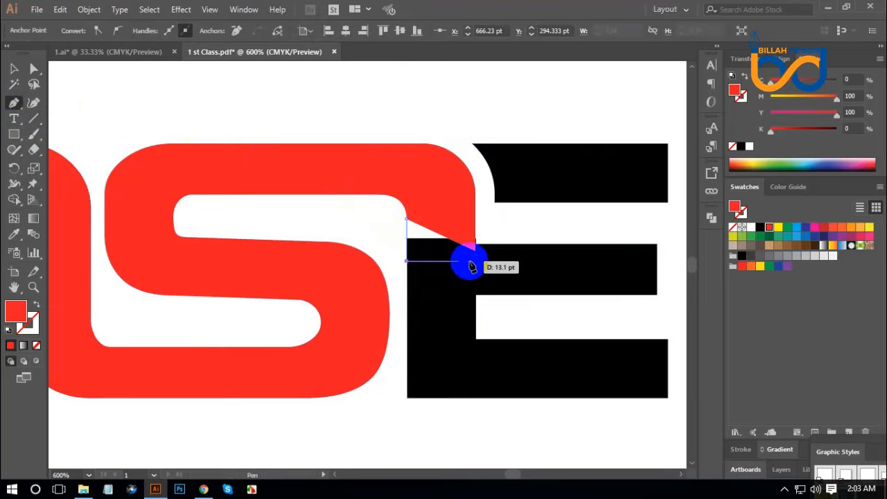
click(472, 260)
click(458, 204)
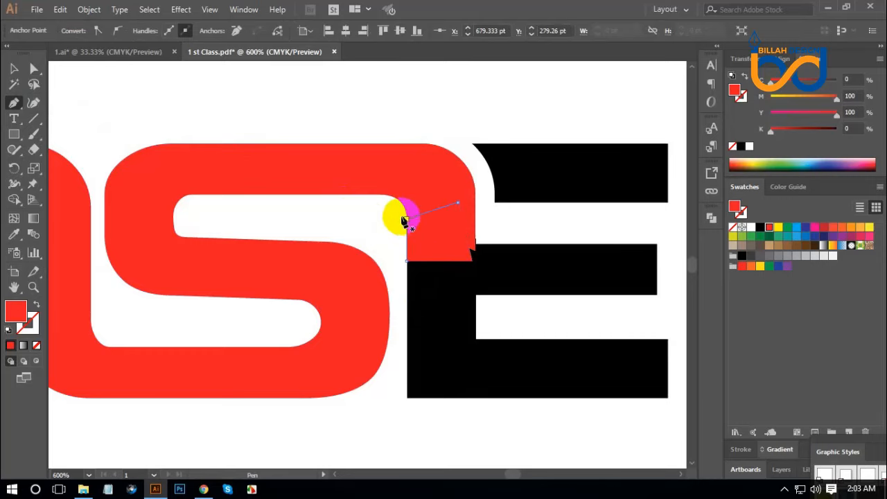
Select the red letters, the filler shape and the E, and unite them with Pathfinder
click(34, 69)
drag(398, 113, 486, 315)
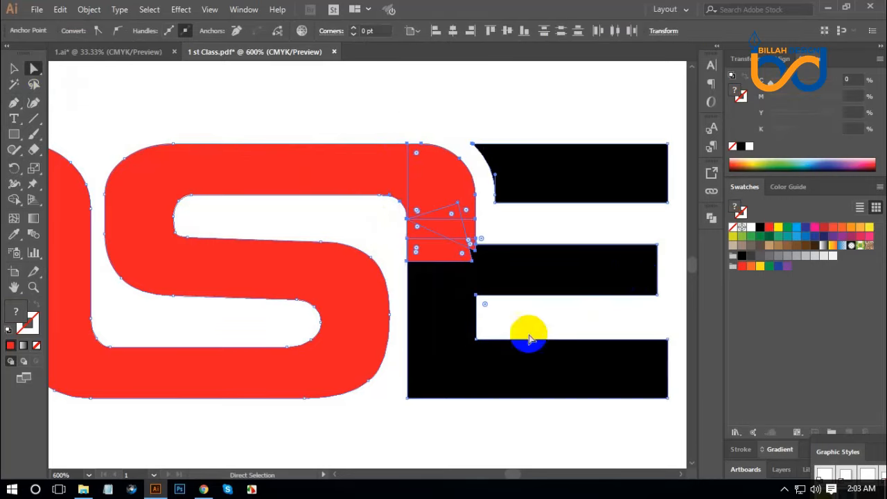
click(710, 220)
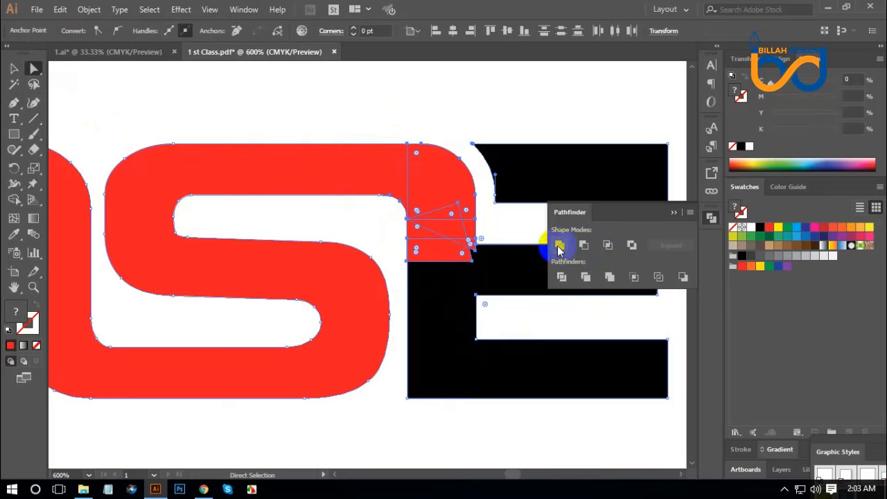
click(560, 247)
click(712, 221)
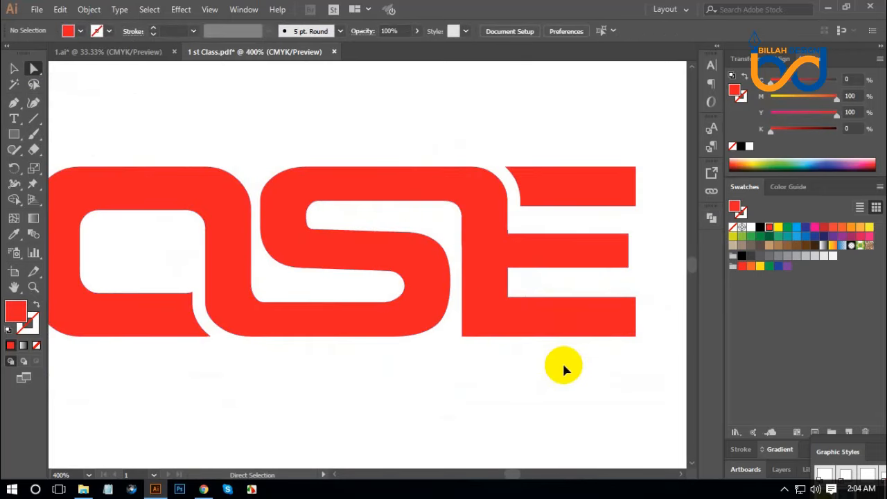
Move the two anchor points at the corner between the S's end and the E's middle arm into the red area
key(ctrl+plus)
key(ctrl+plus)
key(ctrl+plus)
drag(631, 244, 395, 325)
drag(390, 294, 416, 305)
click(567, 224)
drag(567, 224, 541, 242)
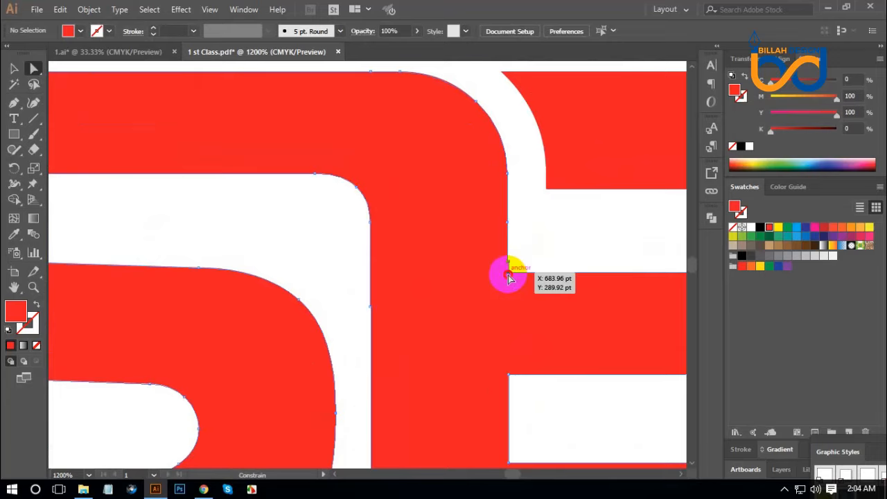
mouse_move(508, 277)
mouse_down()
mouse_move(497, 278)
mouse_move(510, 274)
mouse_move(508, 290)
mouse_up()
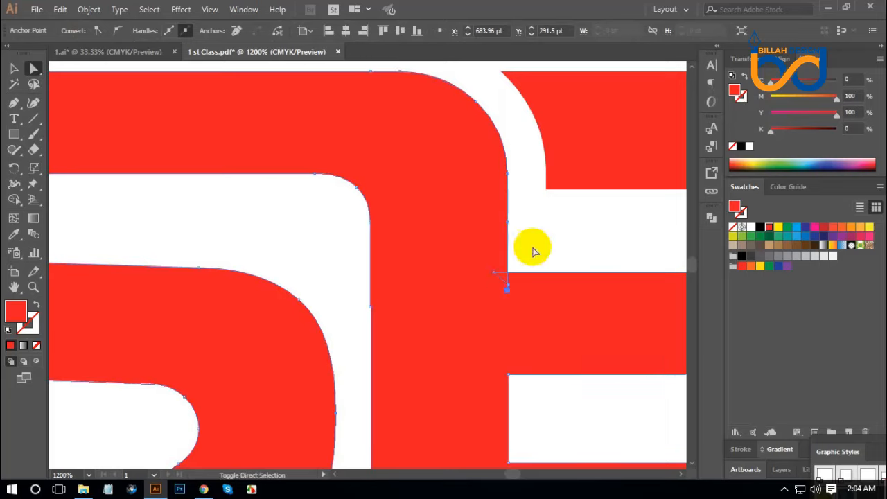
key(ctrl+shift+a)
Select the joined S and E shape and apply Pathfinder Unite to resolve its overlapping corner path
click(533, 288)
click(712, 217)
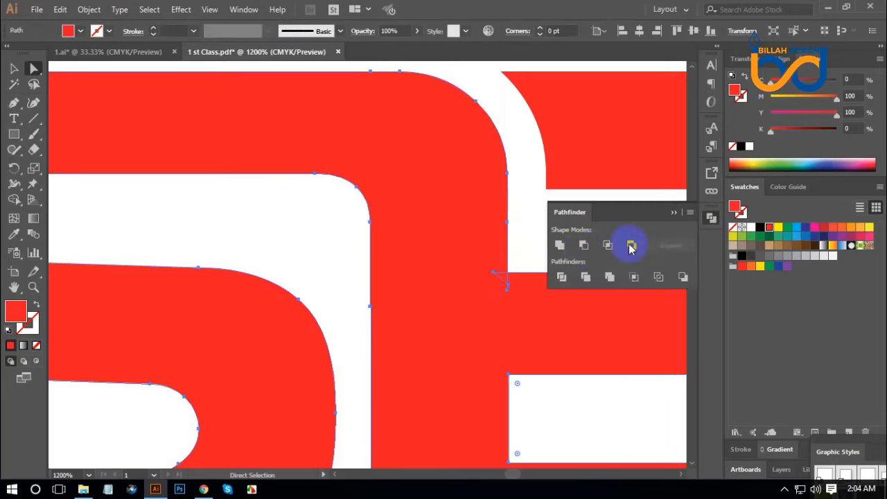
click(567, 253)
click(710, 219)
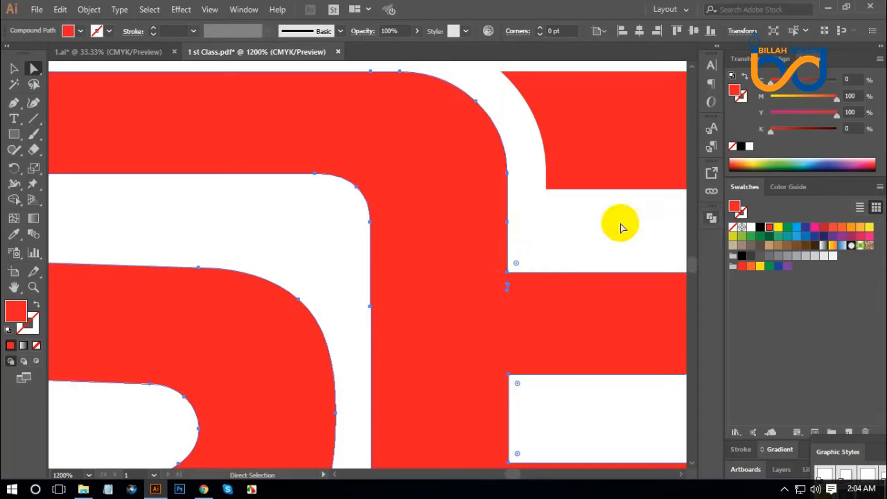
Apply Pathfinder Divide to the compound shape to clear the tiny leftover path inside the E's stem
click(563, 404)
drag(560, 398, 559, 377)
click(524, 288)
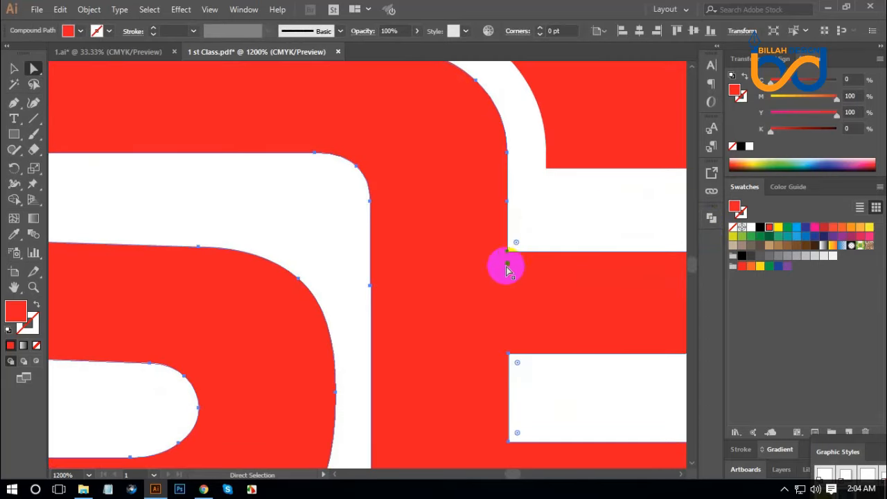
click(711, 218)
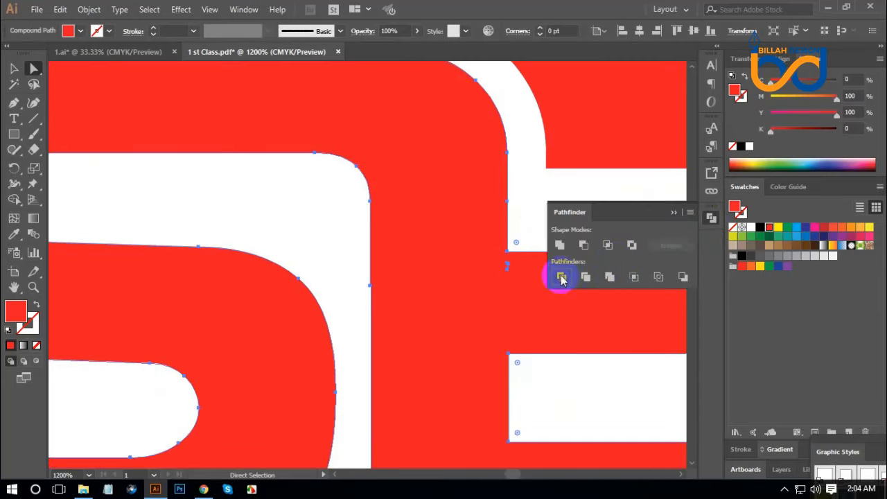
click(562, 277)
click(586, 367)
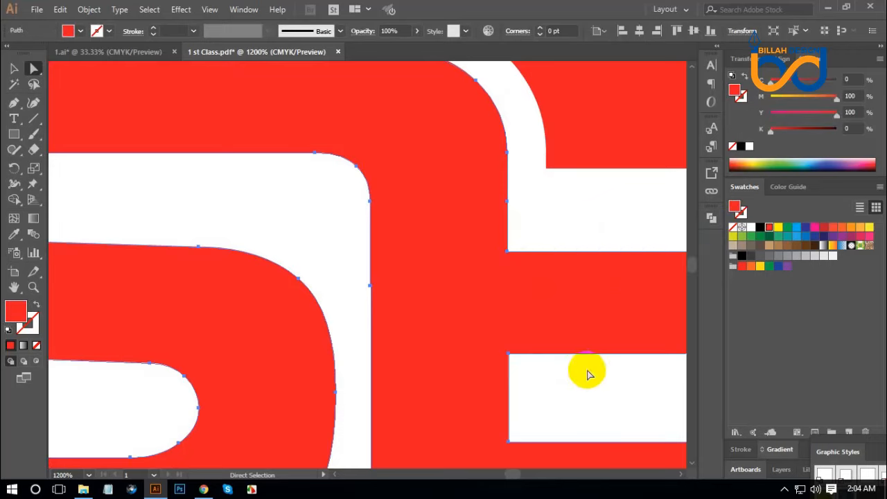
Pull the E stem's uneven left-edge anchor straight down past the baseline and shift the lower-left corner anchor outward
drag(368, 316, 364, 179)
drag(388, 320, 370, 297)
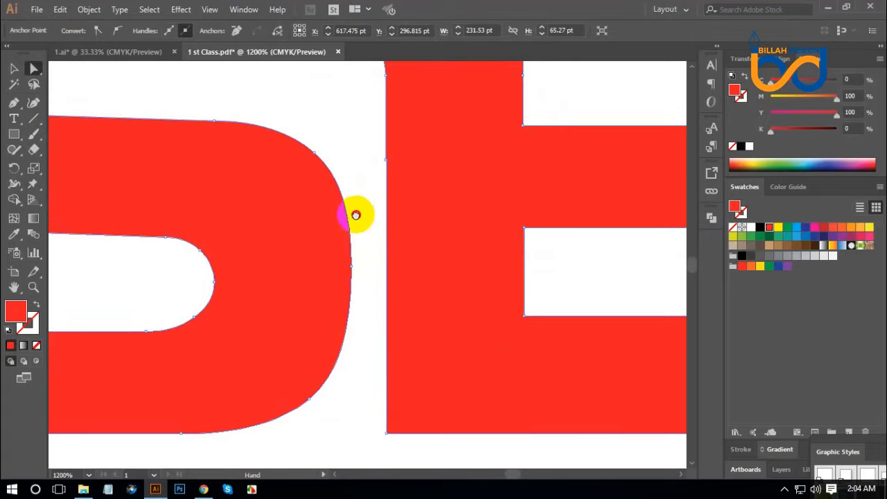
click(387, 164)
drag(387, 164, 391, 456)
scroll(431, 435, down, 5)
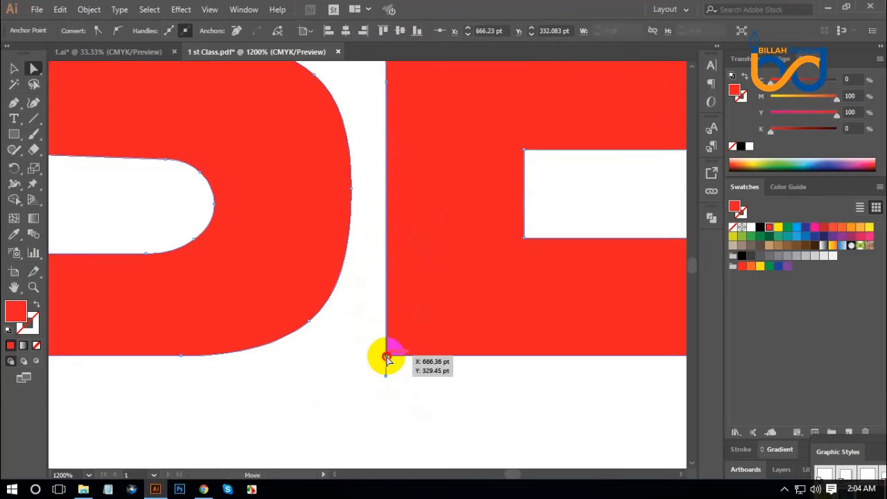
drag(386, 359, 367, 355)
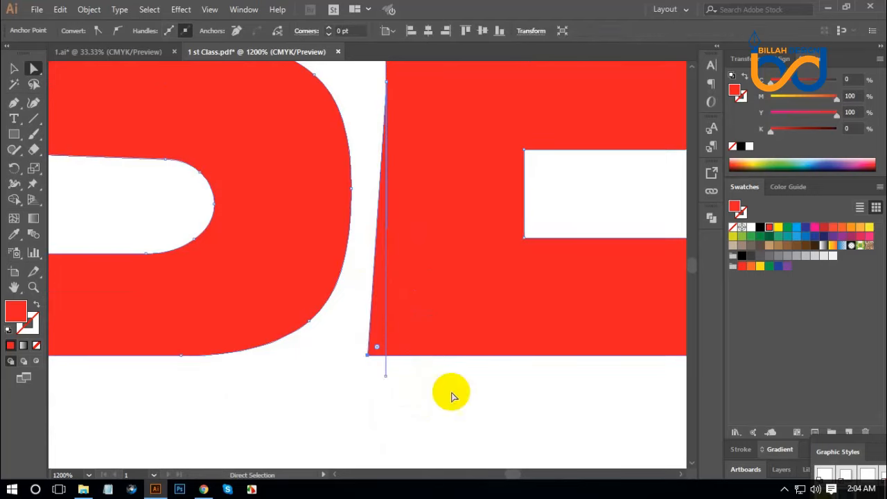
drag(495, 276, 488, 305)
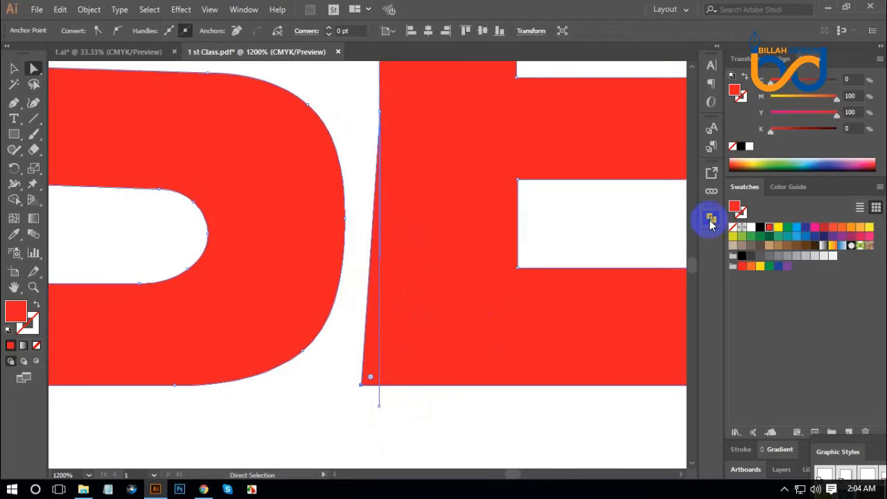
Divide the shape with Pathfinder and delete the excess pieces beside and below the E's stem
click(711, 224)
click(562, 279)
click(710, 219)
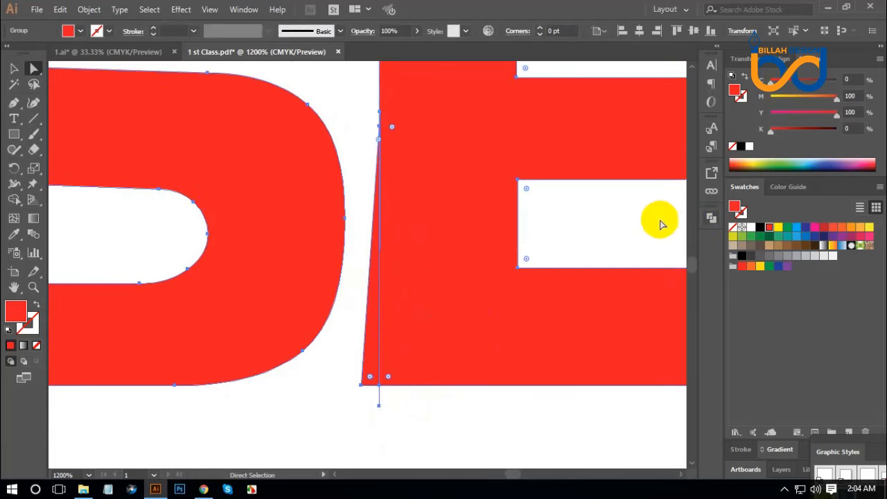
click(661, 224)
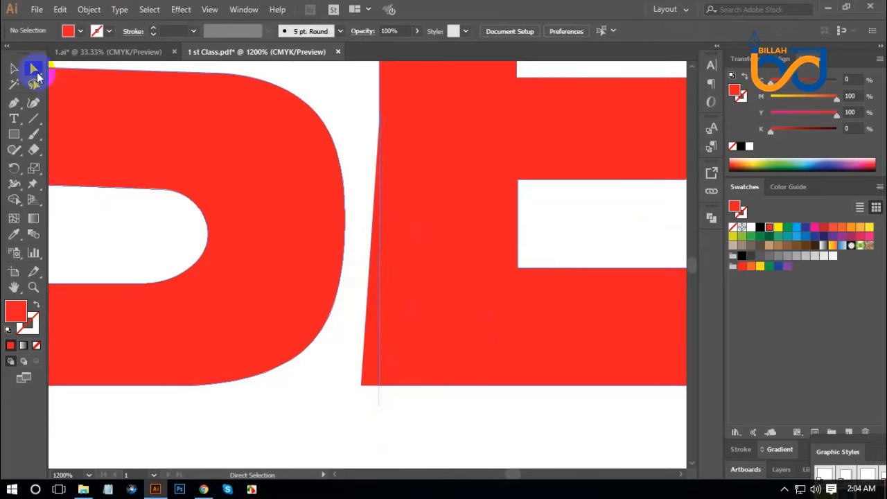
drag(374, 360, 356, 361)
key(Delete)
drag(366, 421, 391, 400)
key(Delete)
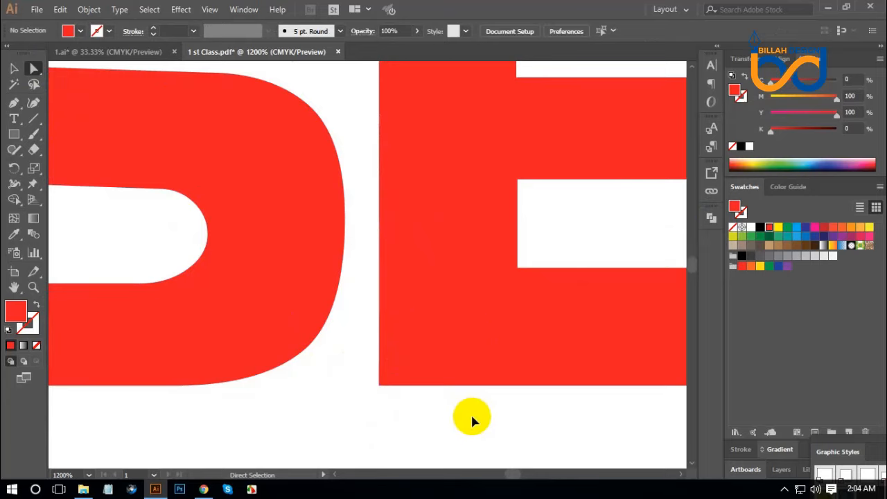
Select the anchors along the E stem's left edge and unite the divided pieces with Pathfinder
key(ctrl+minus)
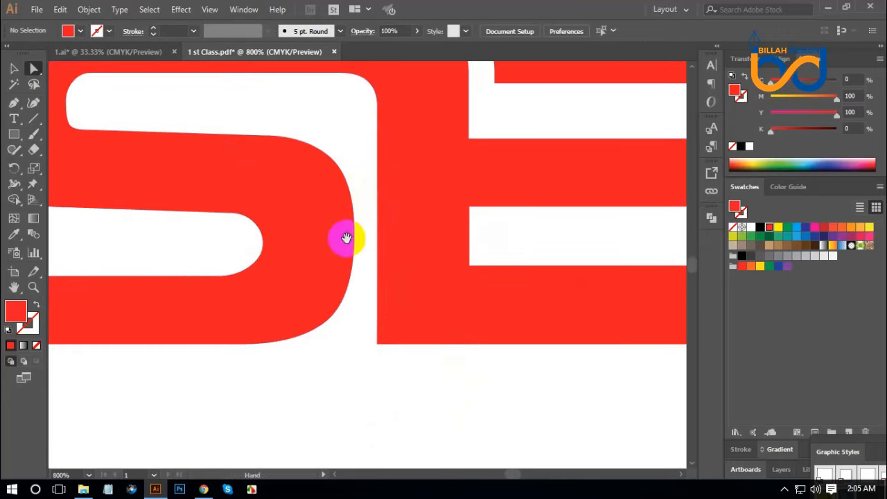
drag(374, 388, 411, 103)
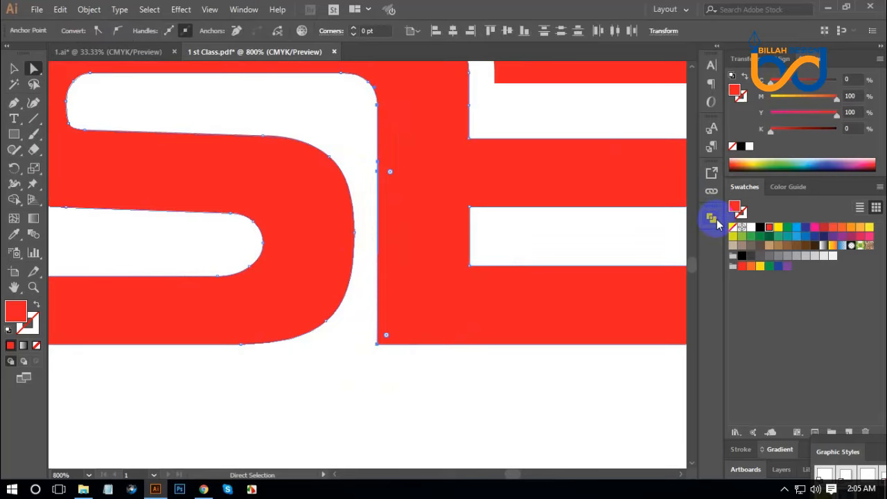
click(713, 219)
click(559, 246)
click(376, 168)
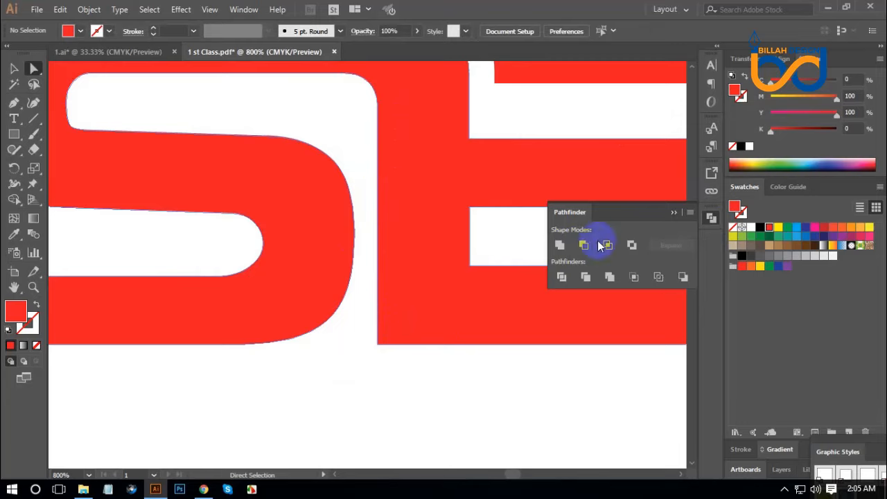
click(708, 217)
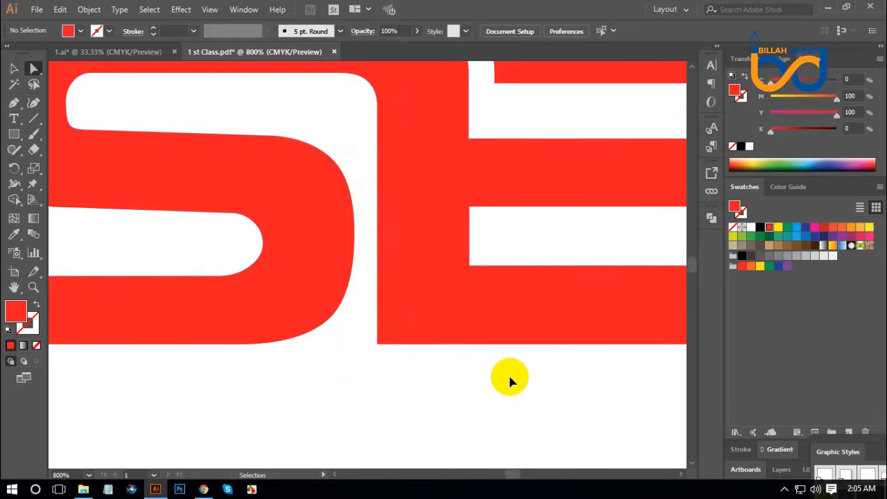
Select the whole customized EXPOSE wordmark and fill it with black
key(ctrl+minus)
key(ctrl+minus)
key(ctrl+minus)
key(ctrl+minus)
key(ctrl+minus)
key(ctrl+minus)
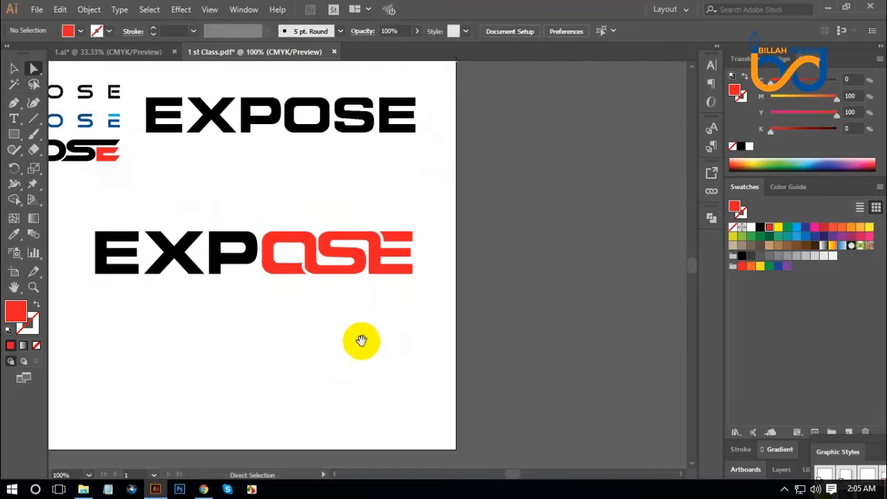
drag(361, 341, 426, 330)
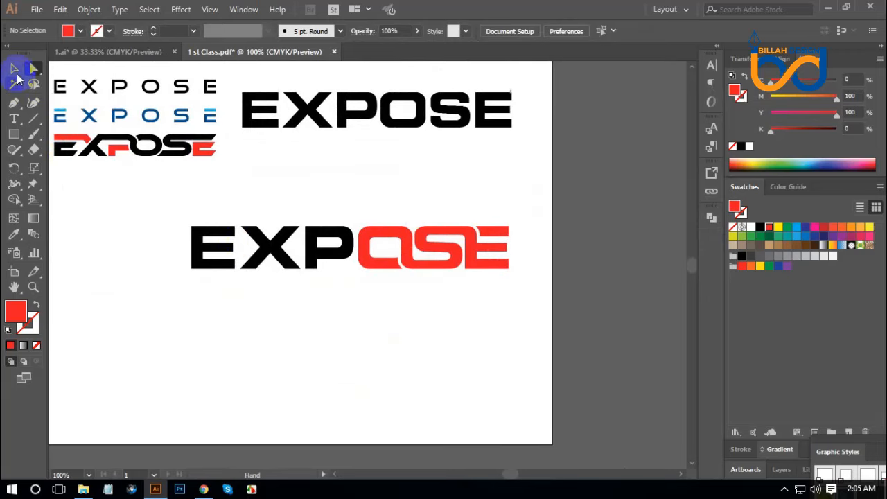
click(16, 73)
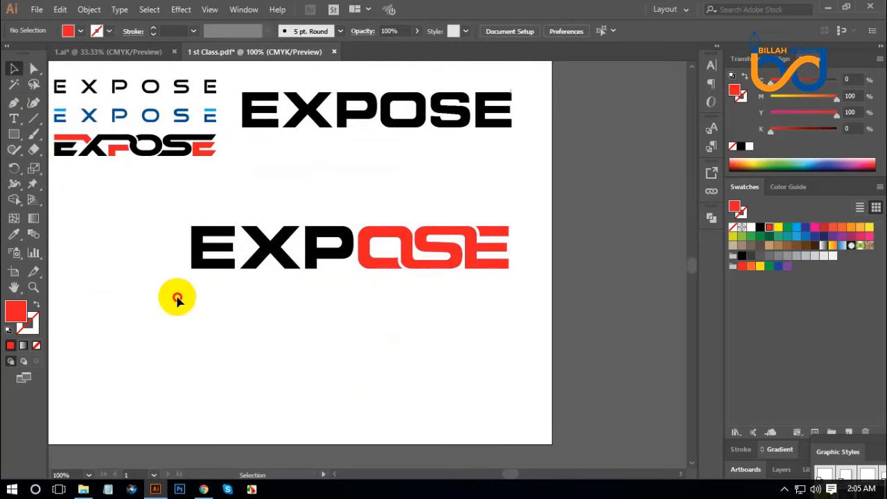
drag(177, 298, 530, 200)
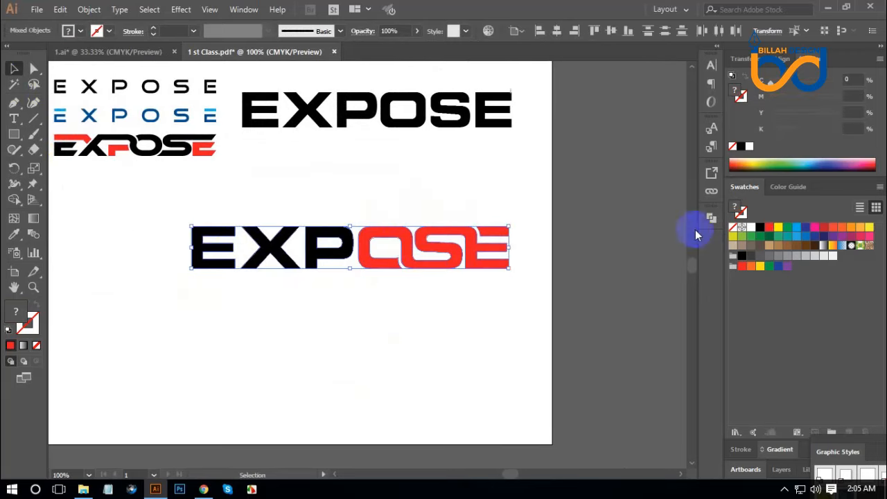
click(761, 228)
key(a)
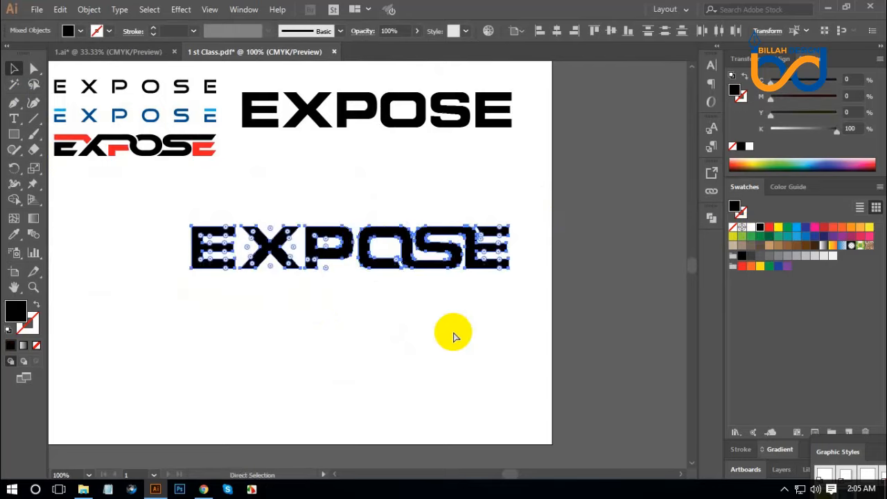
key(v)
Scale the black wordmark down and place it beneath the three earlier EXPOSE versions
drag(439, 271, 431, 292)
drag(498, 280, 485, 312)
click(406, 340)
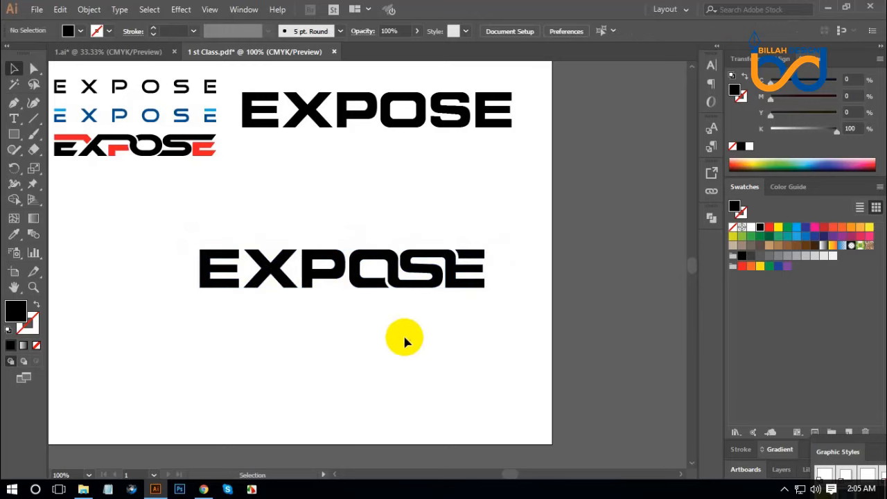
drag(350, 334, 424, 333)
drag(440, 284, 298, 210)
drag(420, 190, 300, 193)
click(350, 239)
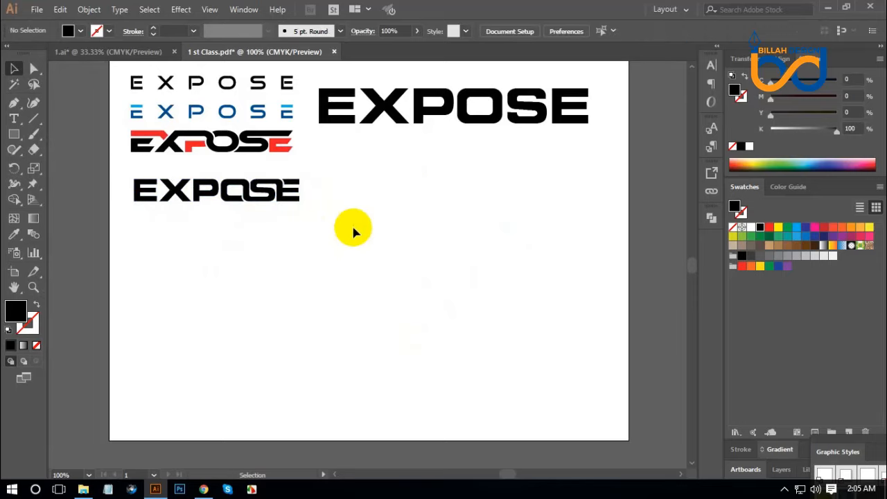
Duplicate the small black wordmark into the empty area in the middle of the artboard
scroll(325, 235, up, 1)
drag(303, 239, 471, 304)
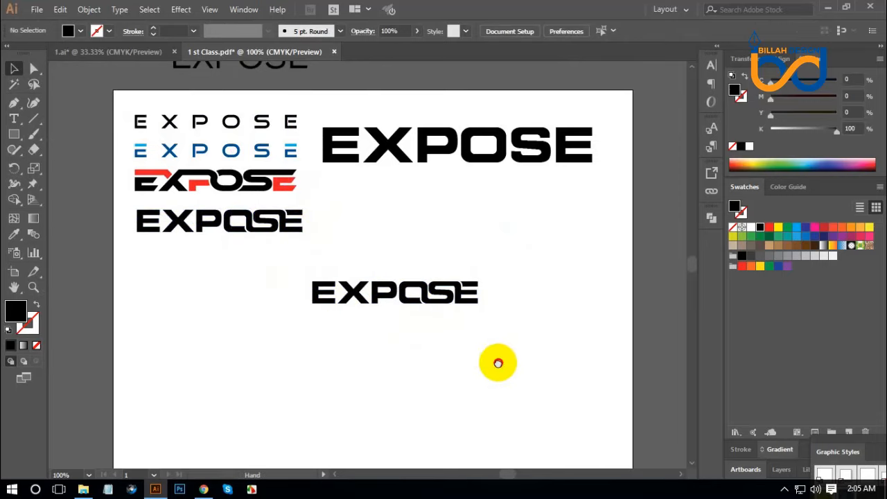
drag(497, 362, 472, 326)
Ungroup the duplicated EXPOSE wordmark in the middle of the artboard
key(ctrl+=)
key(ctrl+=)
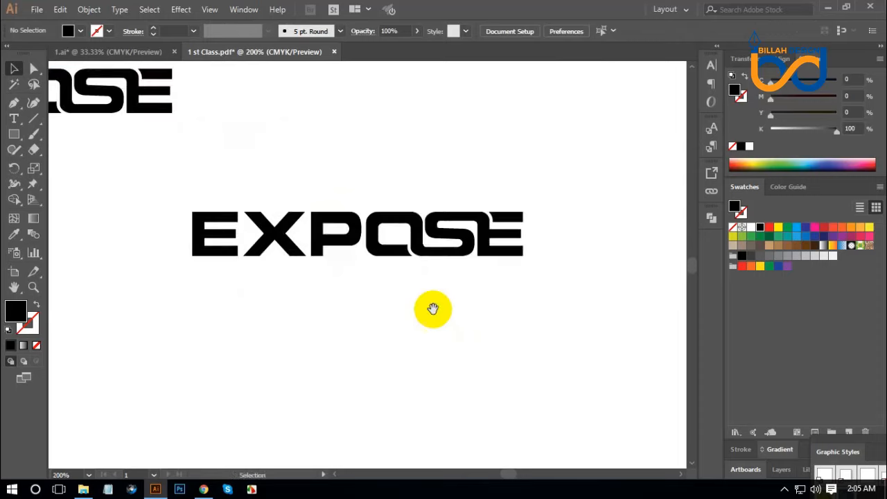
click(352, 255)
right_click(353, 258)
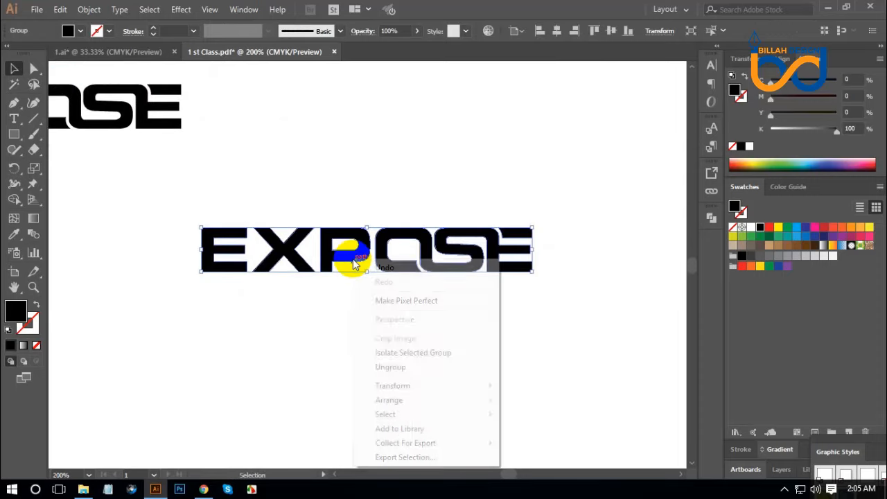
click(398, 369)
click(435, 352)
Nudge the letters E, X and P to the right to tighten their spacing toward the joined OSE
drag(186, 231, 348, 317)
key(Right)
key(Right)
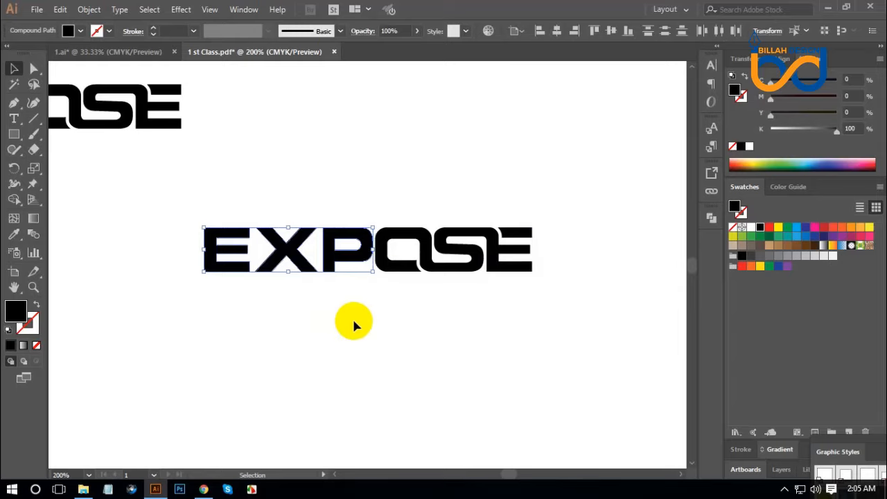
click(352, 317)
drag(182, 202, 297, 301)
key(Right)
key(Right)
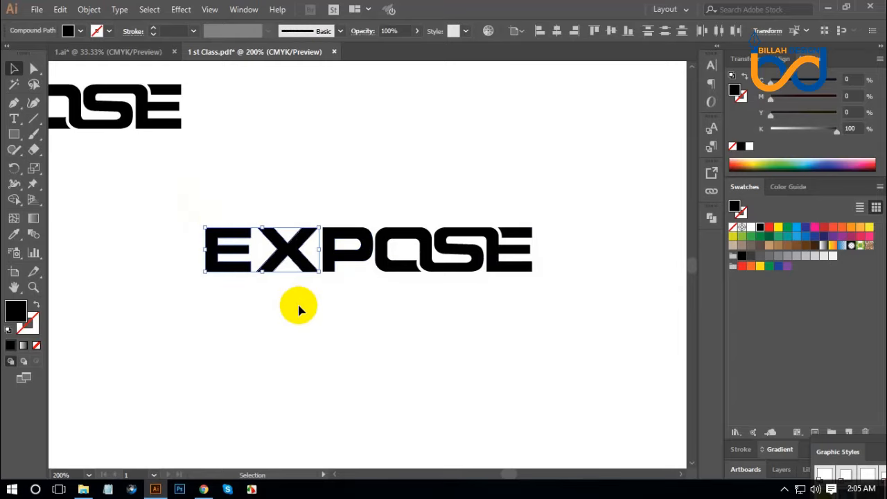
key(Right)
click(307, 321)
click(236, 262)
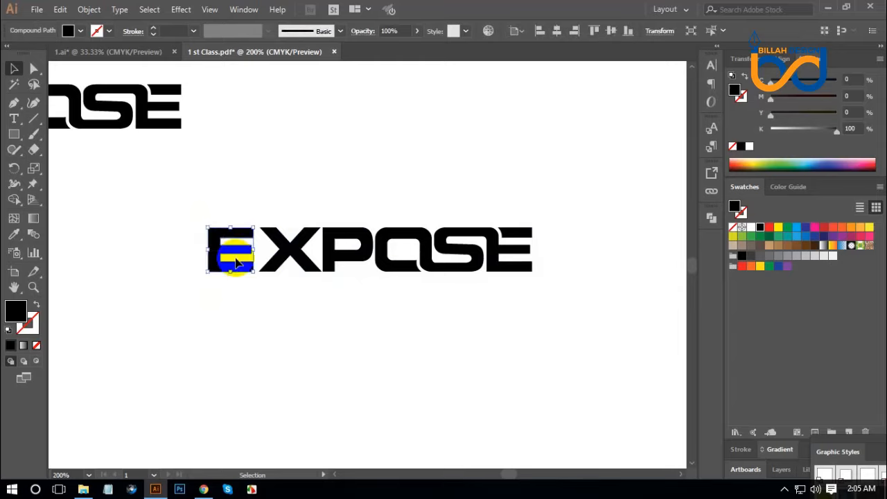
click(287, 324)
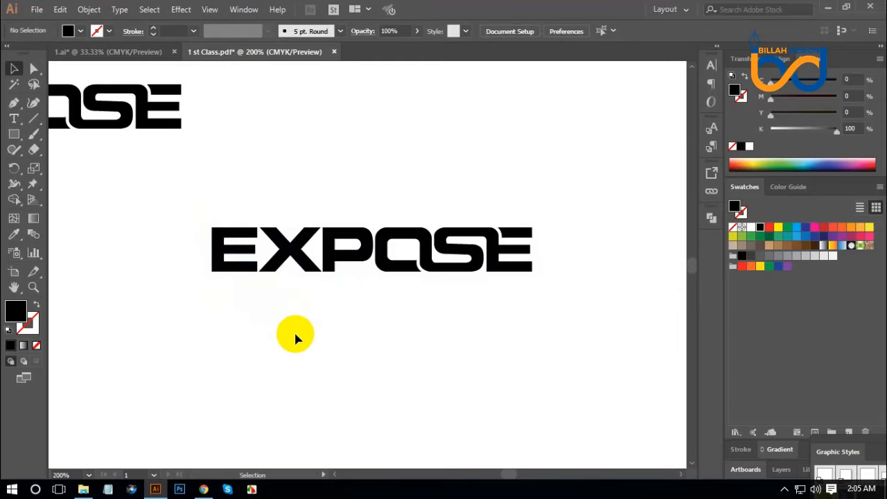
Select all the letters of the tightened wordmark and group them
drag(217, 303, 560, 267)
key(a)
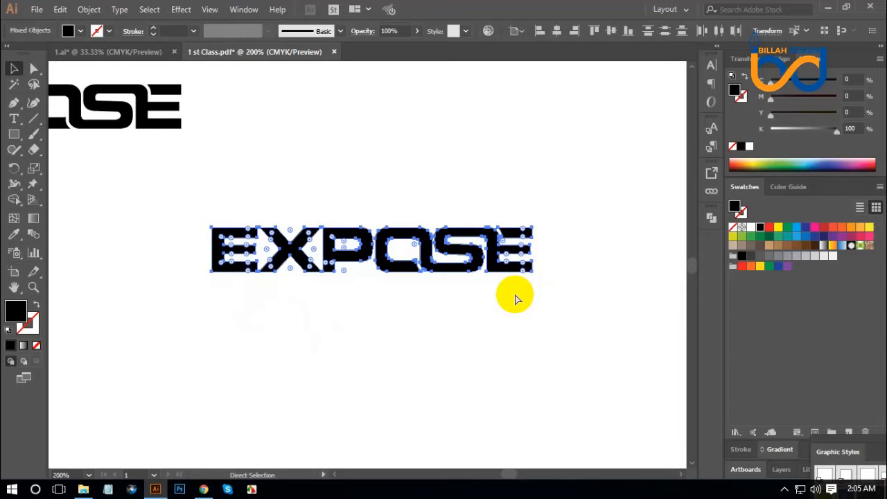
click(515, 300)
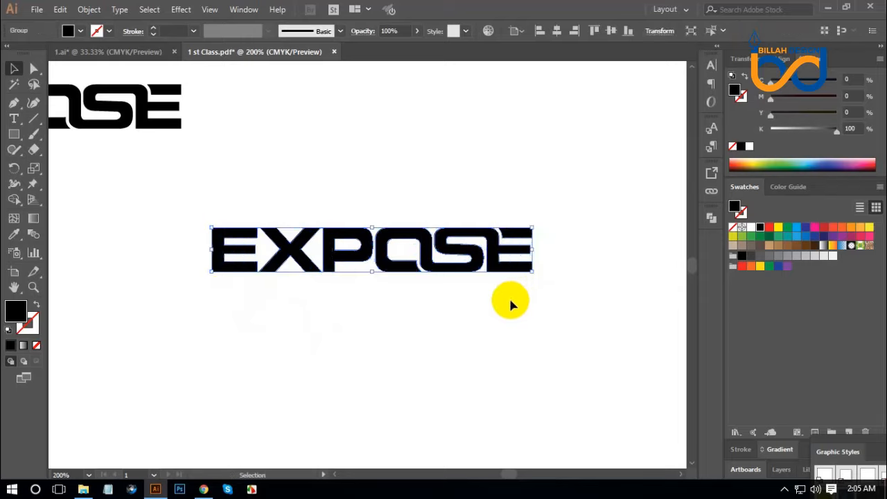
key(v)
click(431, 269)
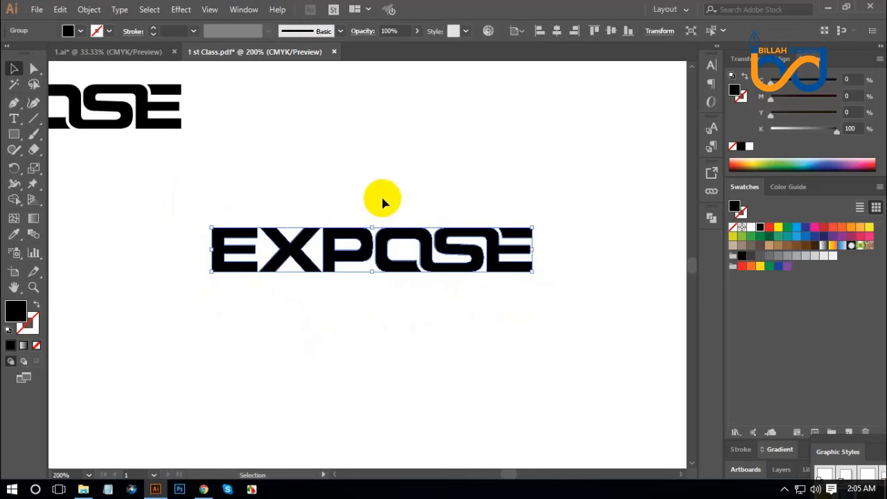
Start Offset Path on the grouped wordmark and preview a 5 pt offset
click(89, 9)
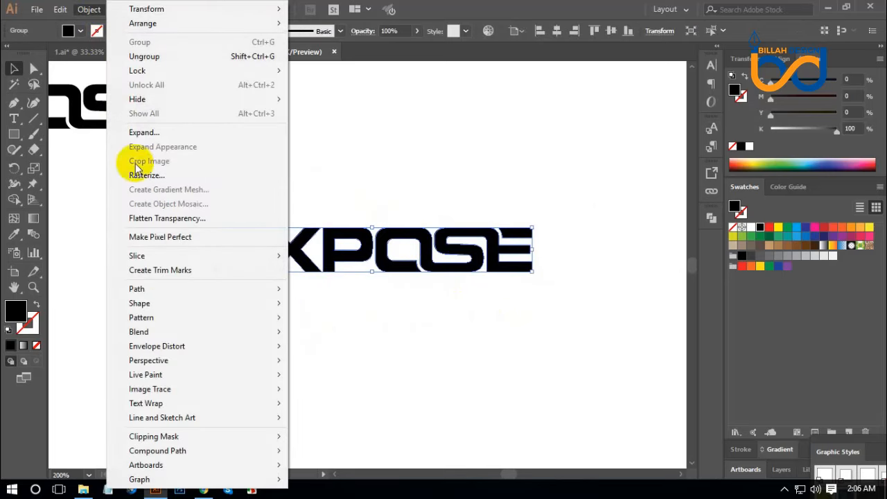
mouse_move(159, 289)
click(352, 337)
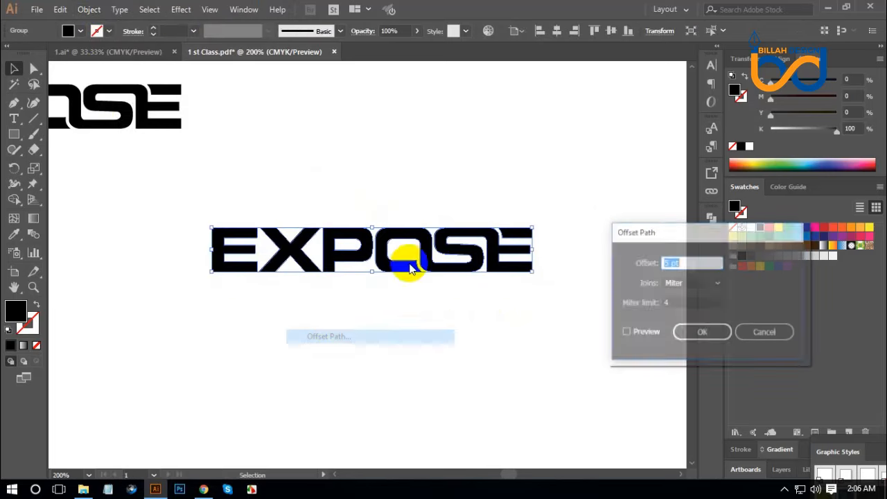
drag(626, 231, 594, 271)
drag(574, 305, 477, 382)
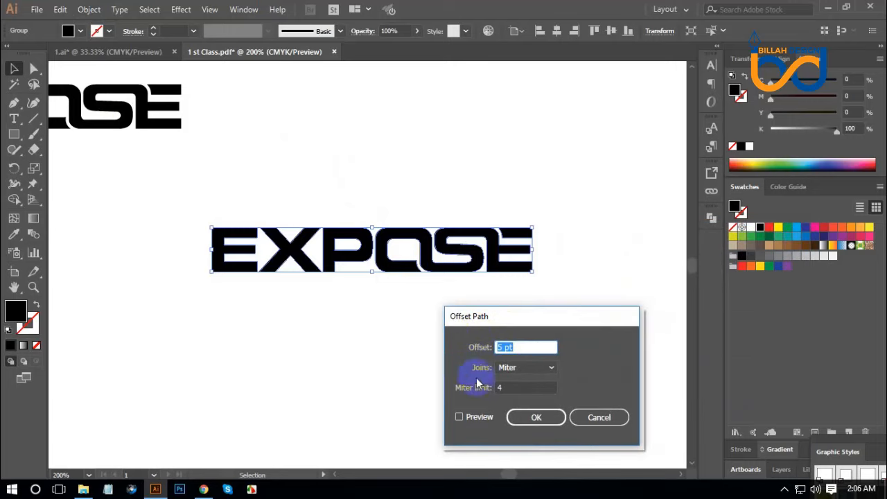
click(460, 418)
scroll(518, 348, down, 1)
scroll(517, 346, up, 1)
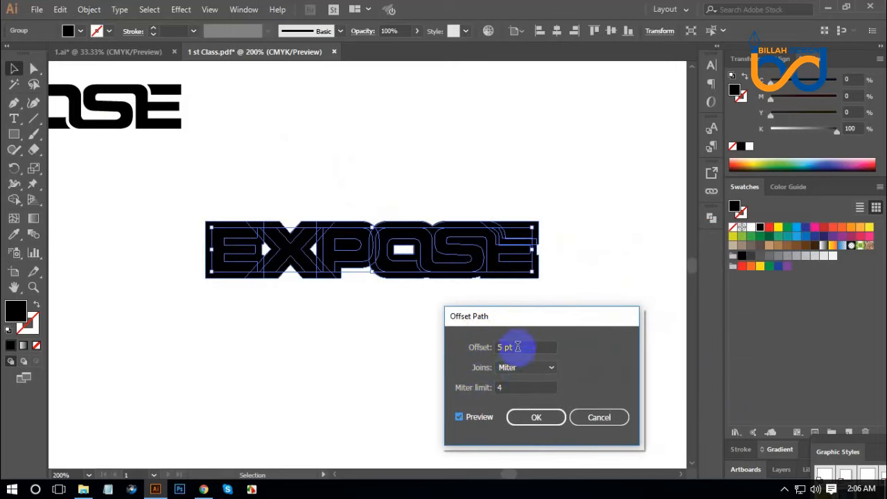
Compare Round and Bevel joins, and apply the 5 pt offset with Round joins
click(521, 374)
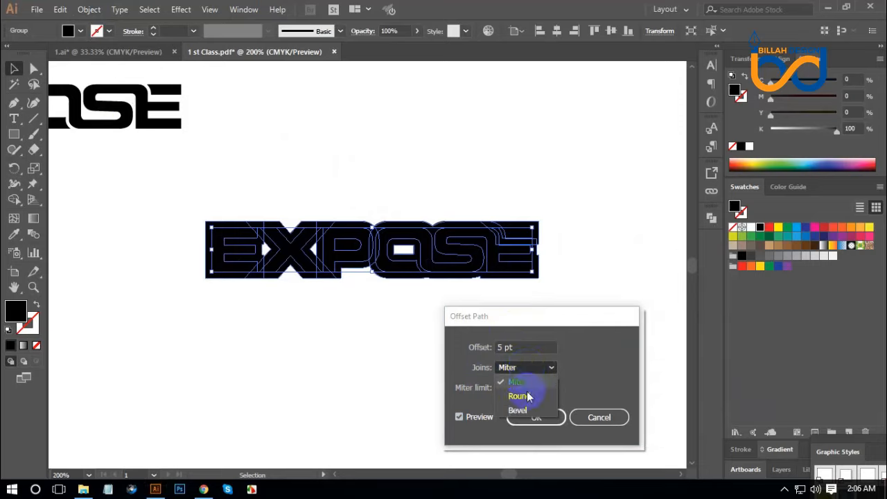
click(520, 397)
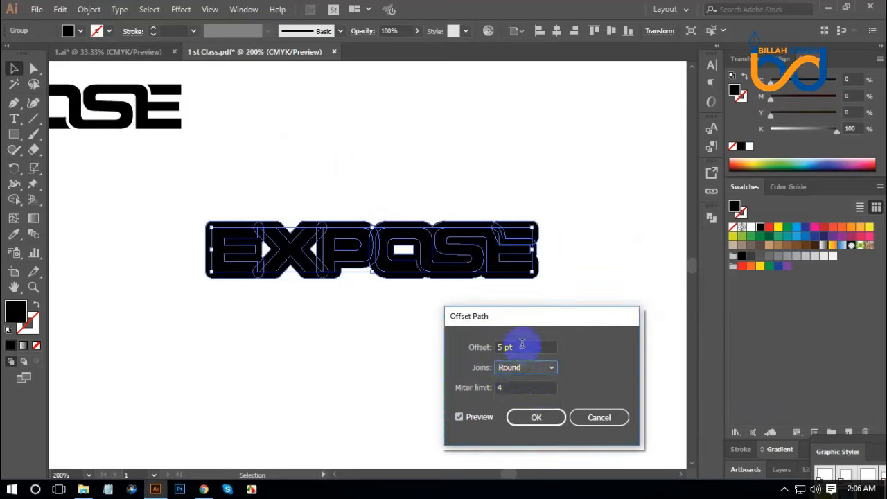
scroll(522, 344, up, 1)
scroll(522, 344, down, 1)
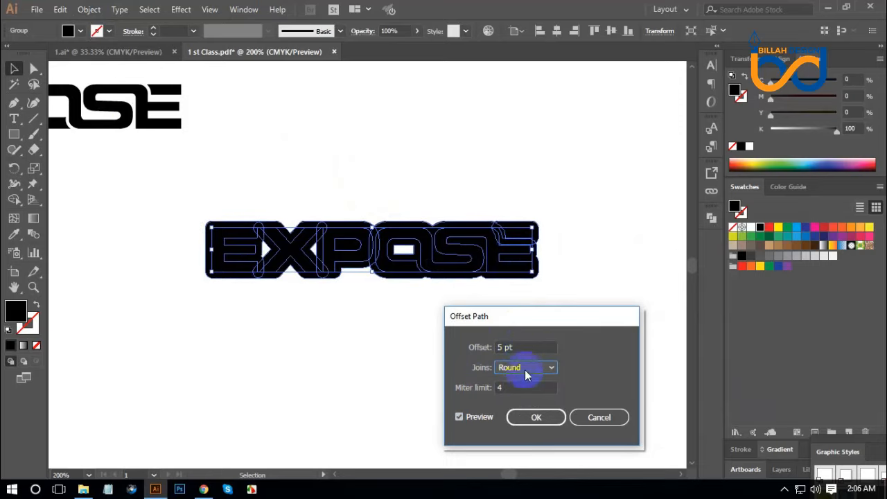
click(526, 374)
click(518, 411)
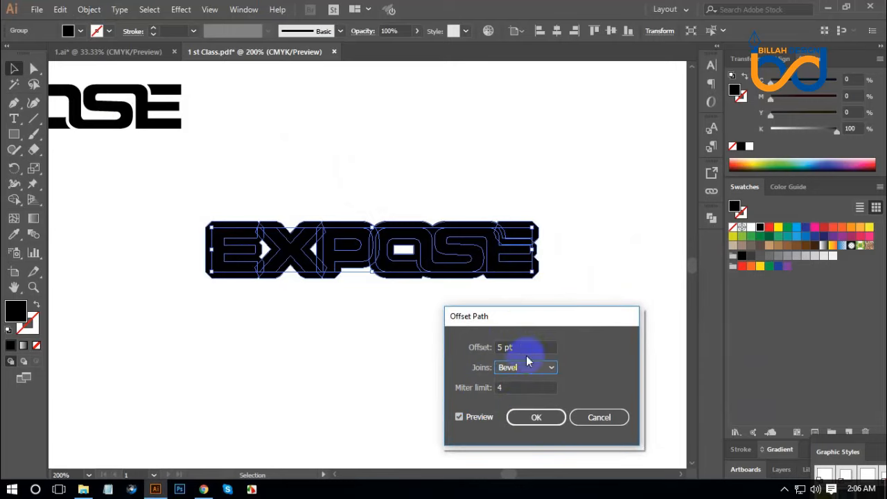
click(526, 370)
click(522, 397)
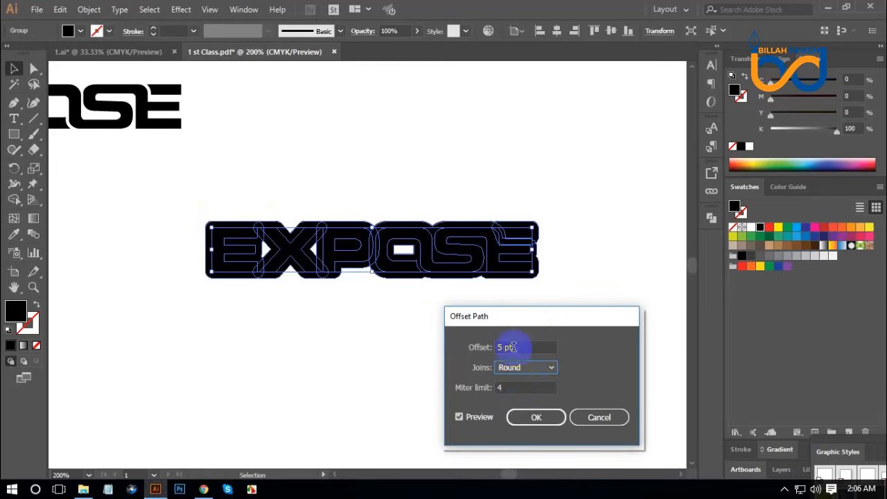
click(537, 417)
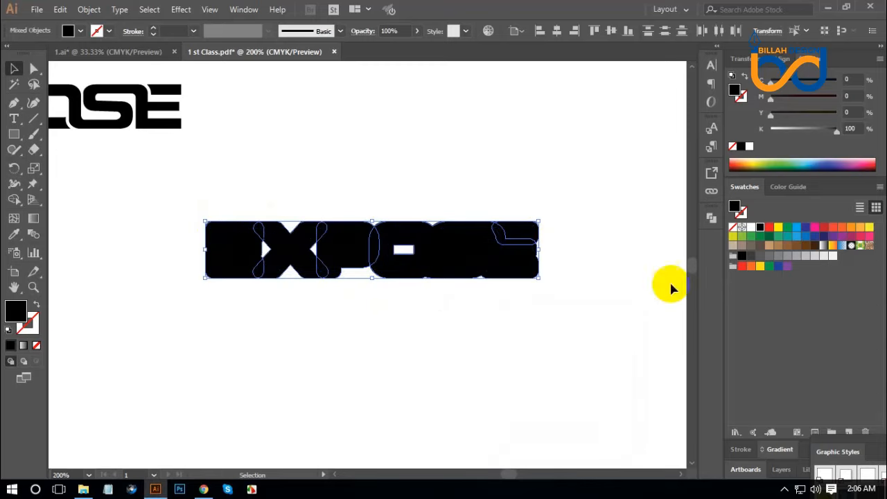
Fill the offset outlines with red and unite them with Pathfinder
click(768, 228)
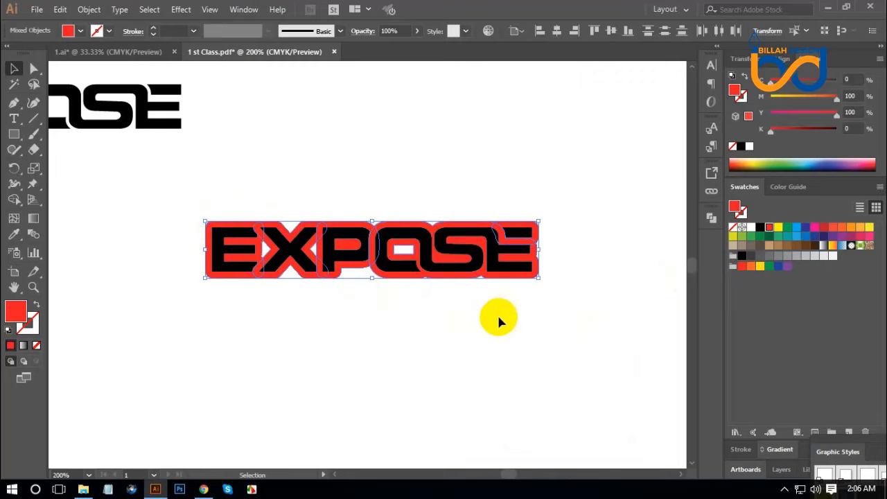
click(712, 218)
click(560, 247)
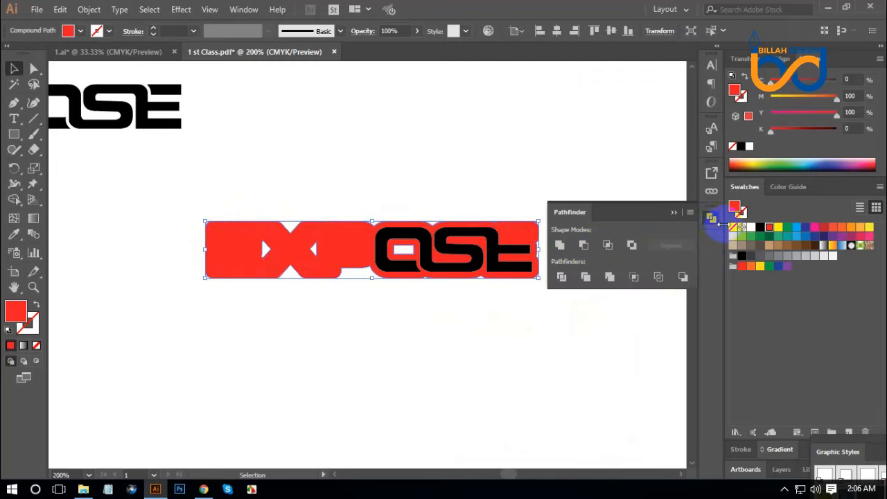
click(712, 219)
Try to send the united red outline behind the letters while it is still inside the wordmark group
right_click(339, 233)
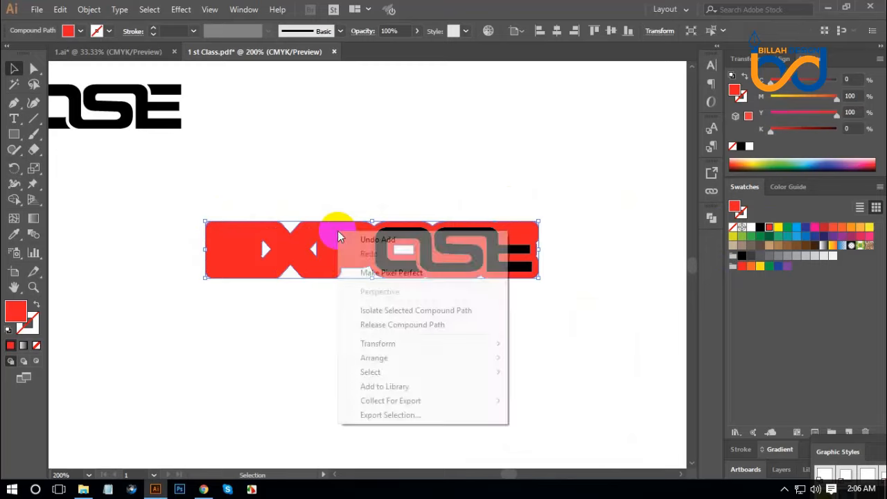
mouse_move(378, 358)
click(544, 401)
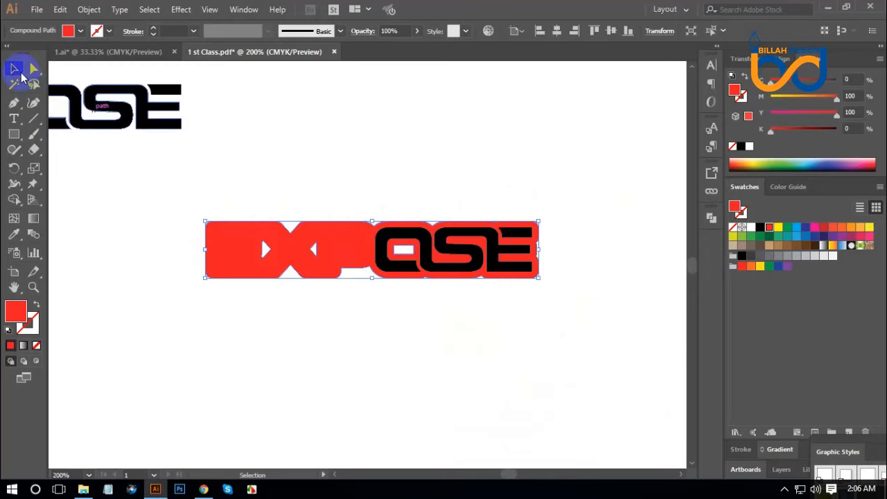
click(185, 246)
click(328, 236)
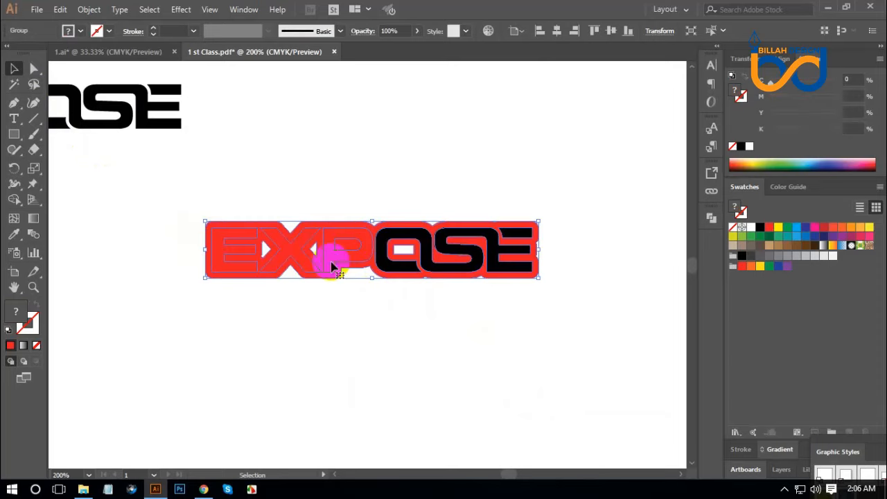
click(407, 344)
Ungroup the wordmark and its nested group to separate the red outline from the letters
click(368, 228)
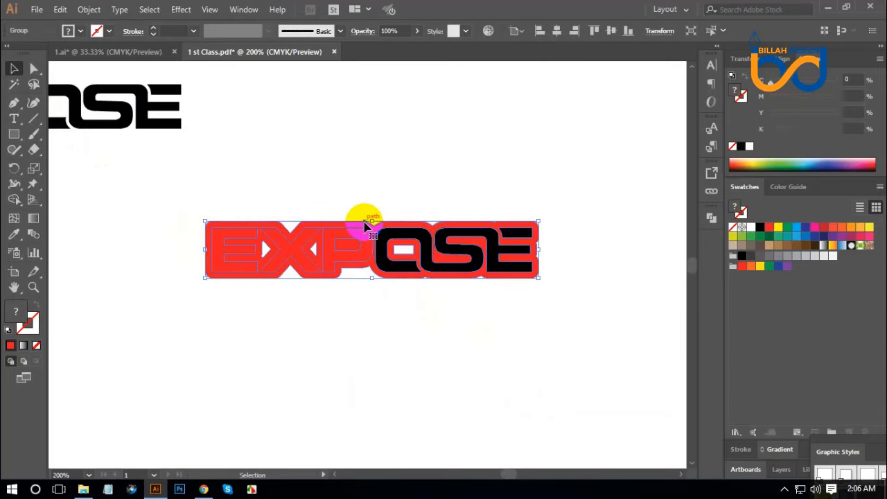
right_click(366, 226)
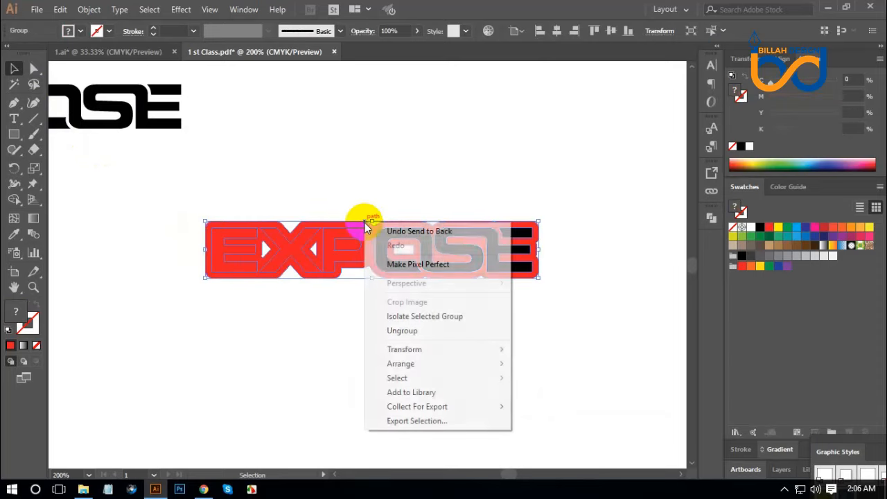
click(404, 331)
click(380, 283)
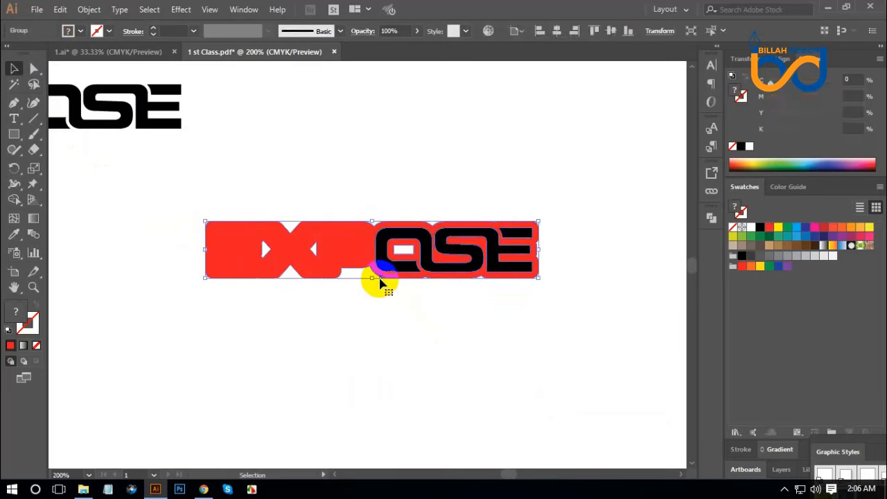
right_click(450, 256)
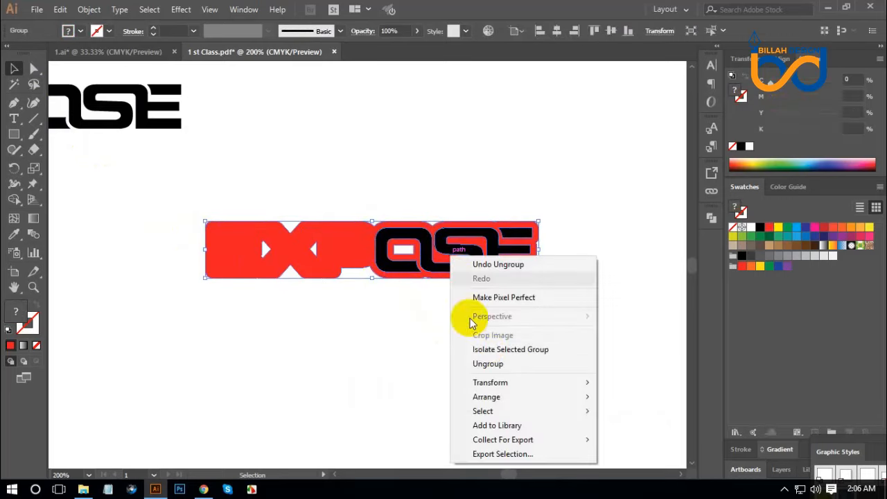
click(490, 364)
Select the red outline alone and send it to the back, behind all the black letters
click(376, 282)
click(378, 279)
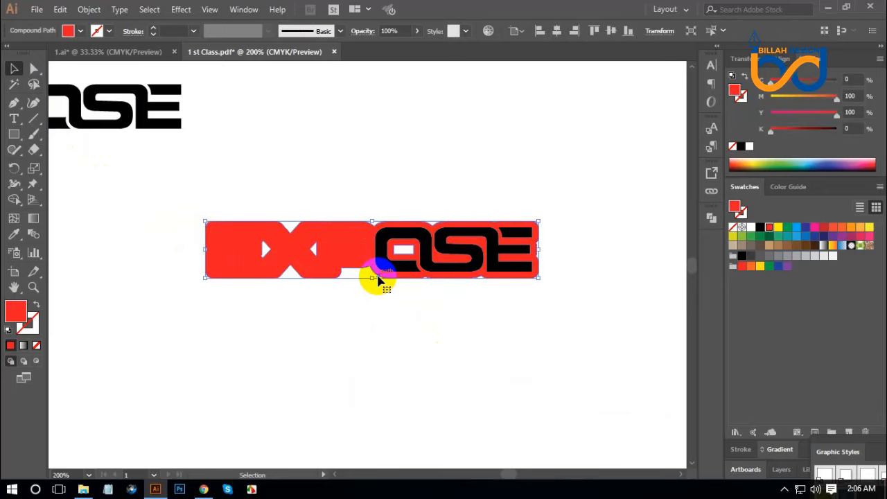
right_click(393, 278)
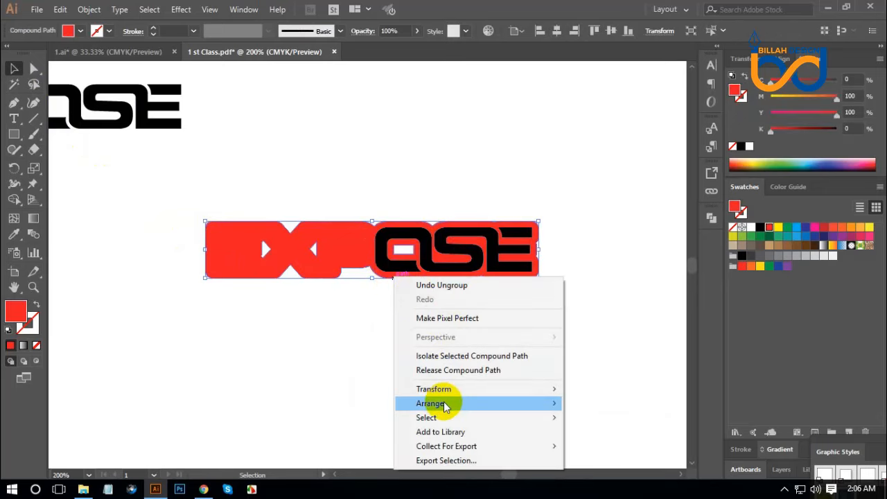
mouse_move(539, 404)
click(599, 445)
click(406, 332)
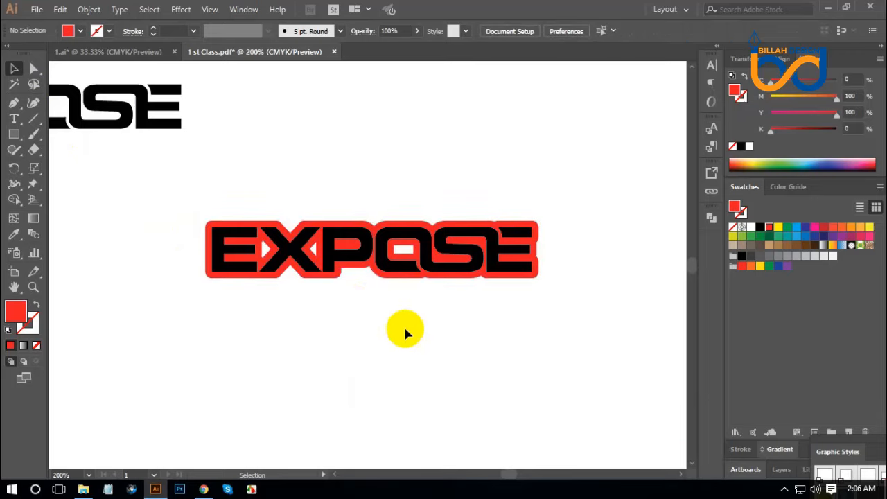
Unite the red outline and its inner openings around the X and in the O into one solid backing shape
click(335, 282)
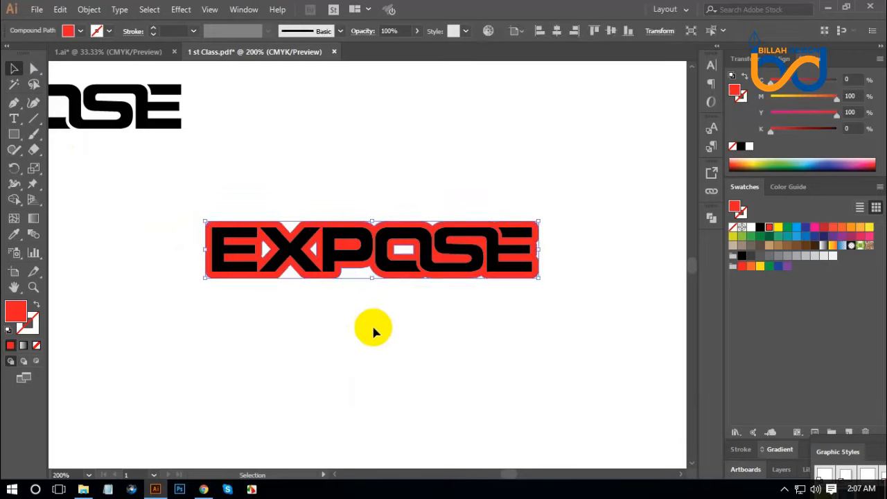
click(456, 253)
click(711, 219)
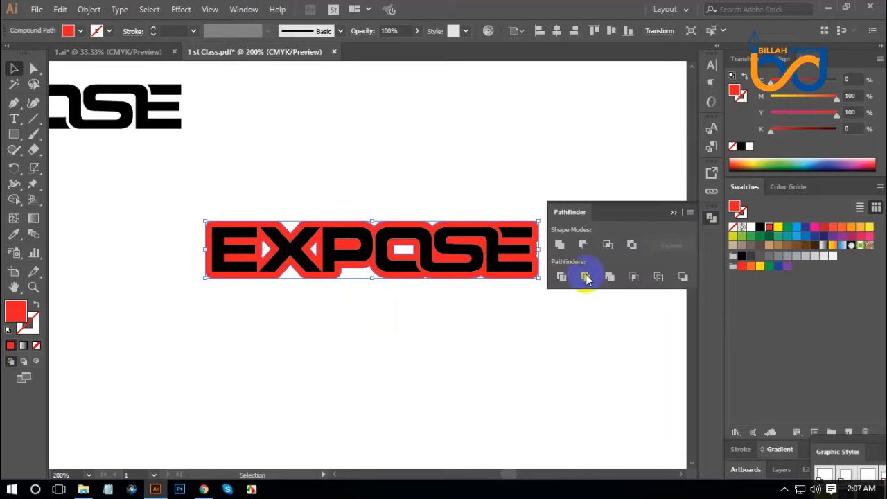
click(560, 246)
click(710, 216)
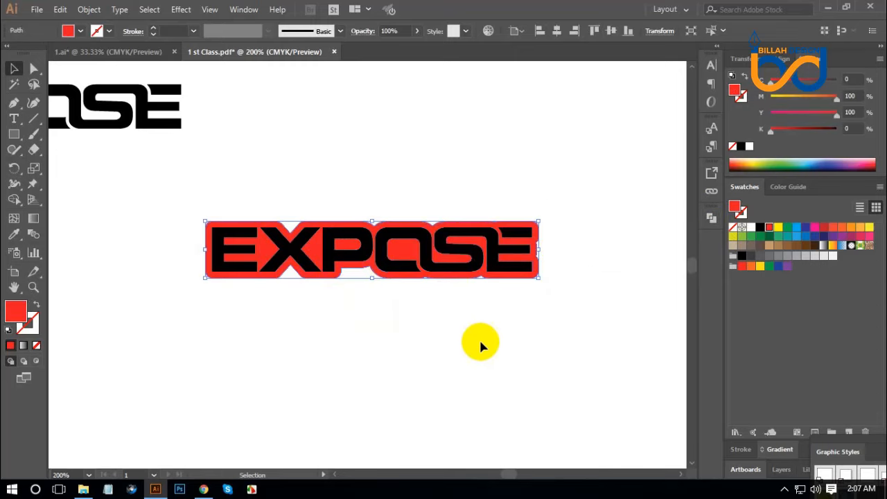
click(451, 342)
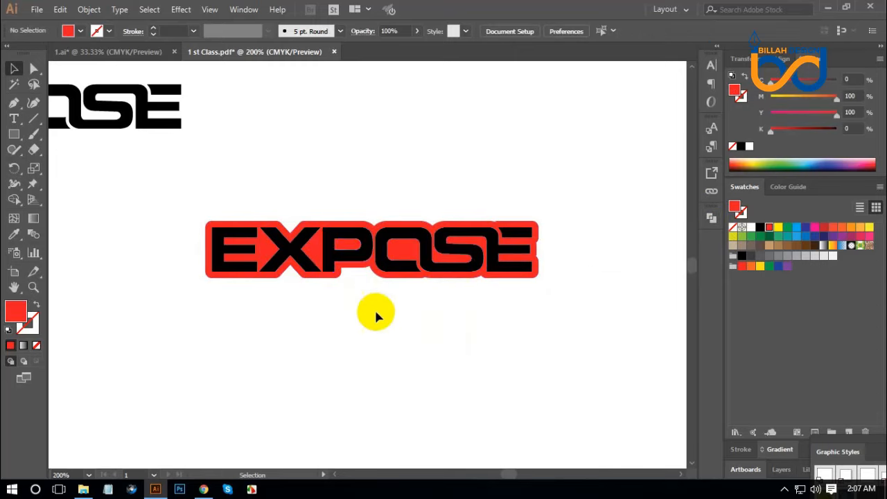
drag(255, 230, 581, 319)
click(581, 319)
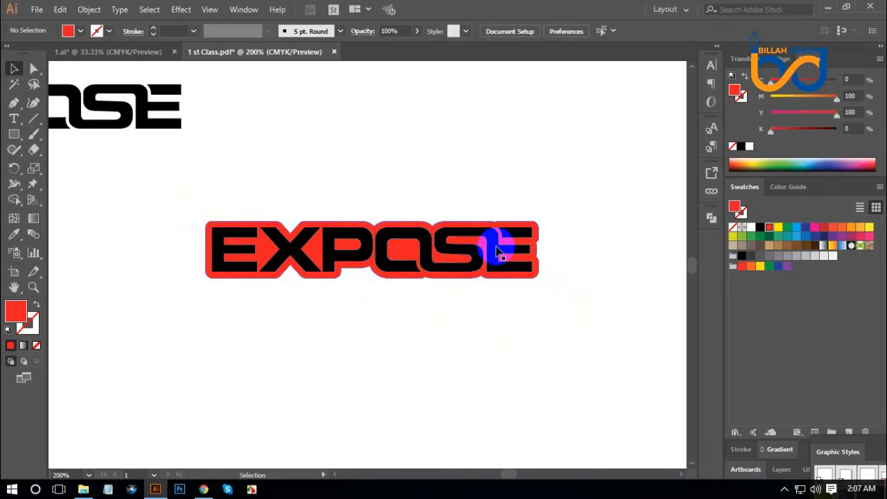
click(495, 247)
click(533, 338)
click(14, 84)
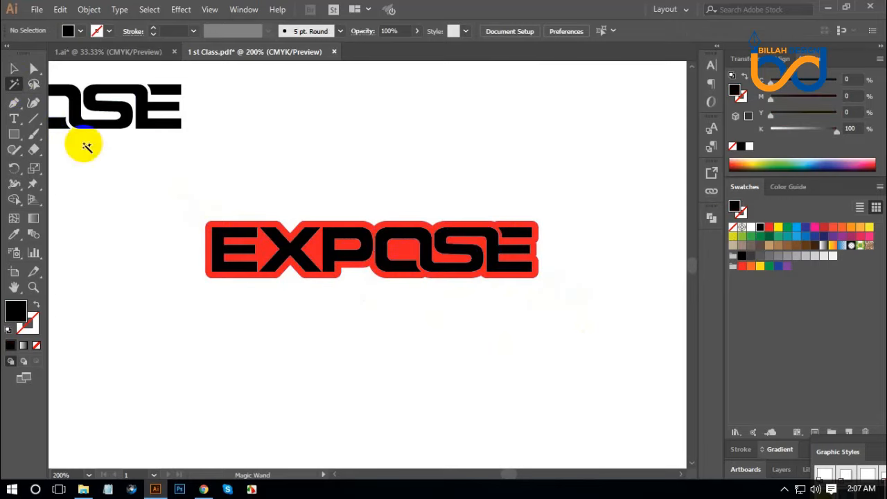
click(251, 234)
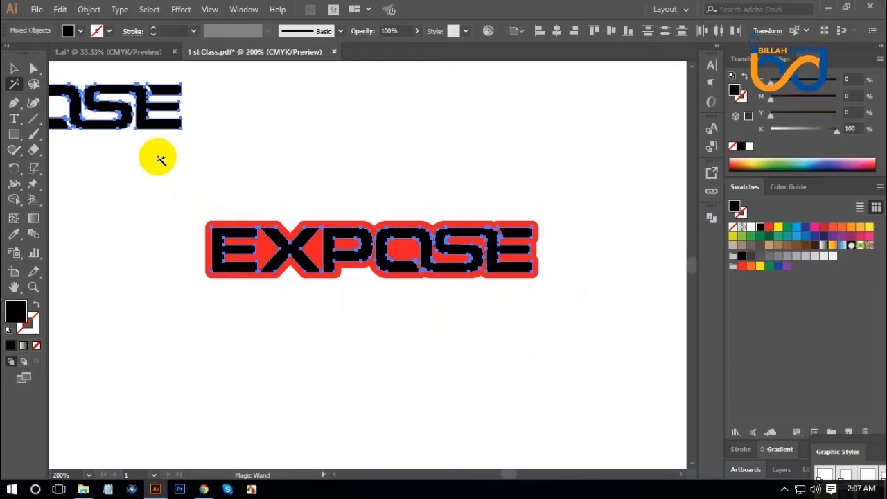
click(14, 68)
click(142, 236)
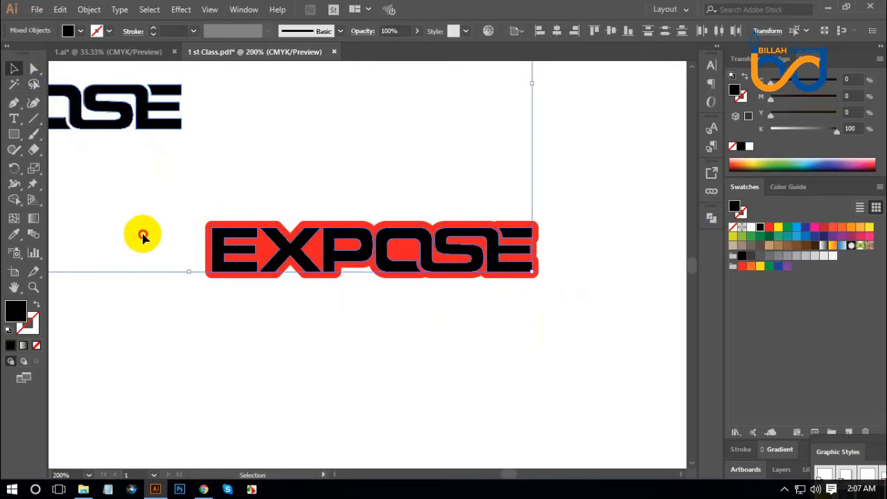
key(ctrl+minus)
key(ctrl+minus)
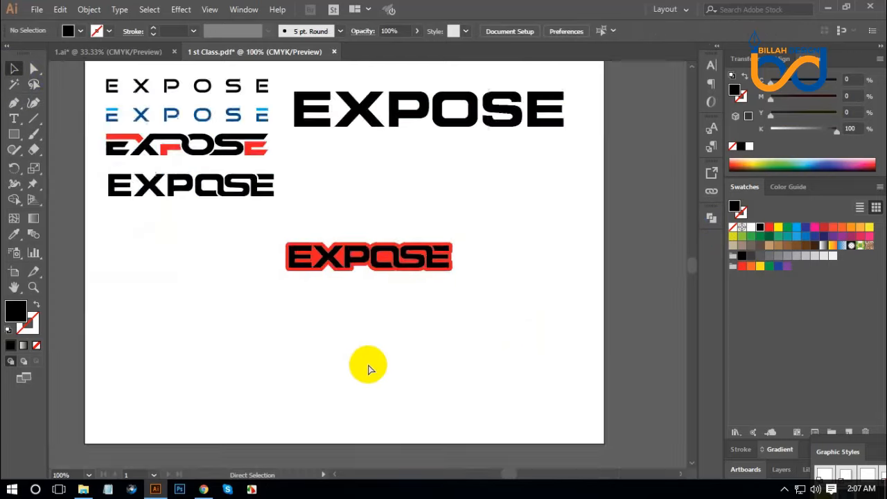
key(ctrl+equal)
key(ctrl+equal)
Subtract the black EXPOSE letters from the red rounded backing shape with Minus Front
mouse_move(148, 192)
mouse_down()
mouse_move(389, 287)
mouse_move(584, 323)
mouse_up()
click(712, 217)
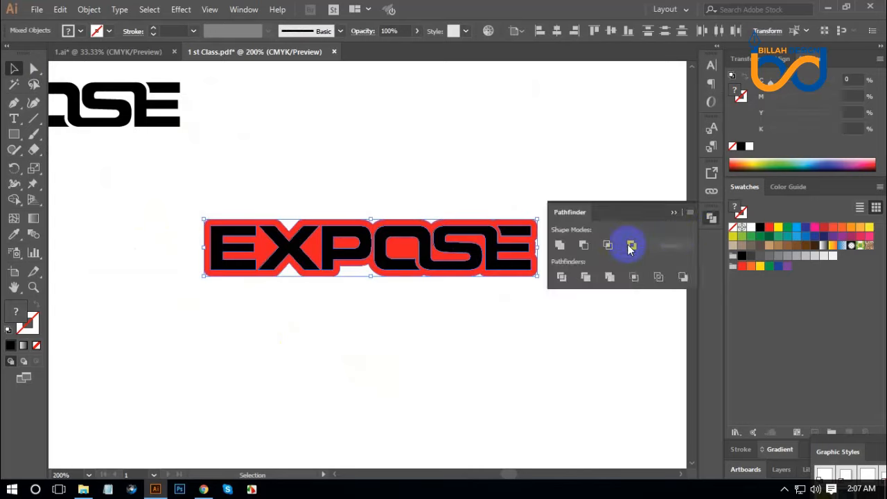
click(583, 246)
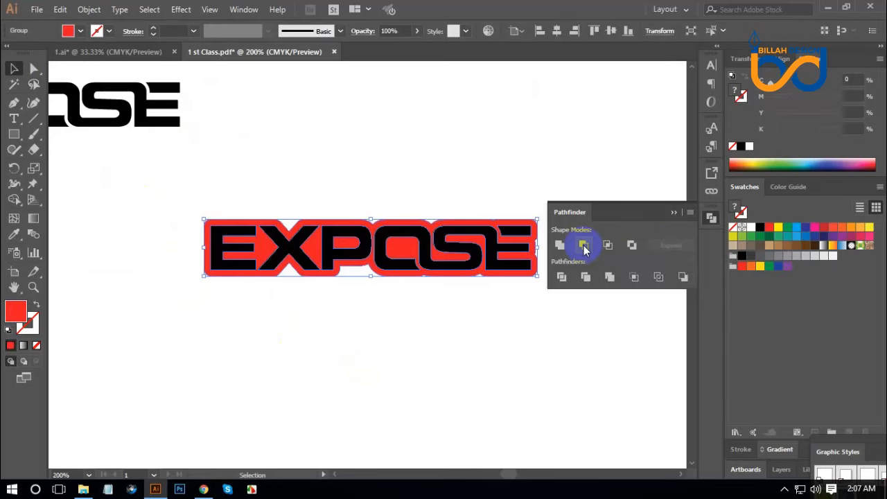
click(711, 220)
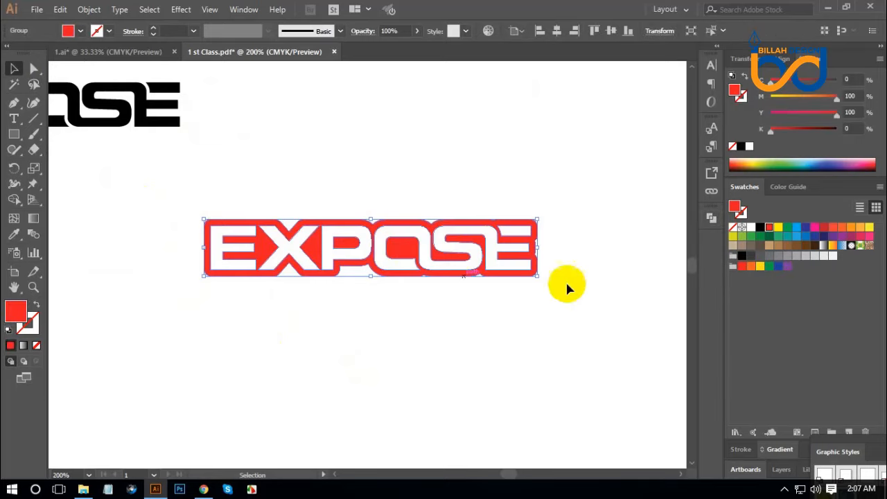
Fill the knocked-out wordmark with black and place it beneath the black interlocking wordmark in the logo column
click(740, 256)
click(481, 372)
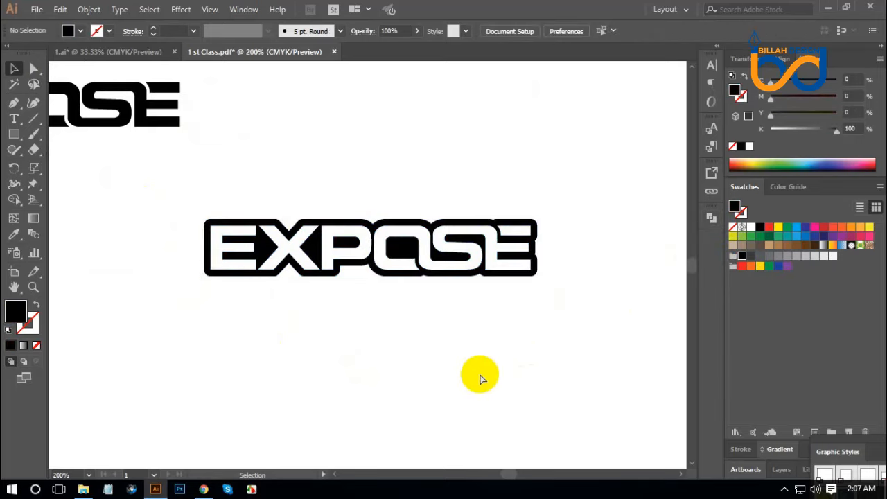
key(ctrl+1)
drag(420, 298, 246, 265)
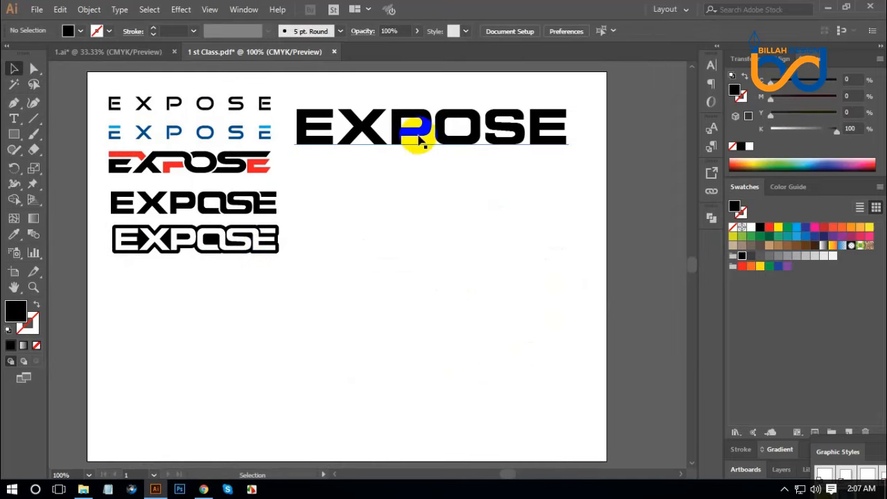
Duplicate the large EXPOSE text into the empty area below it and scale the copy down to about 53 pt
drag(418, 133, 414, 288)
drag(564, 286, 515, 287)
click(483, 334)
drag(483, 334, 484, 341)
mouse_move(465, 298)
mouse_down()
mouse_move(457, 278)
mouse_move(454, 299)
mouse_up()
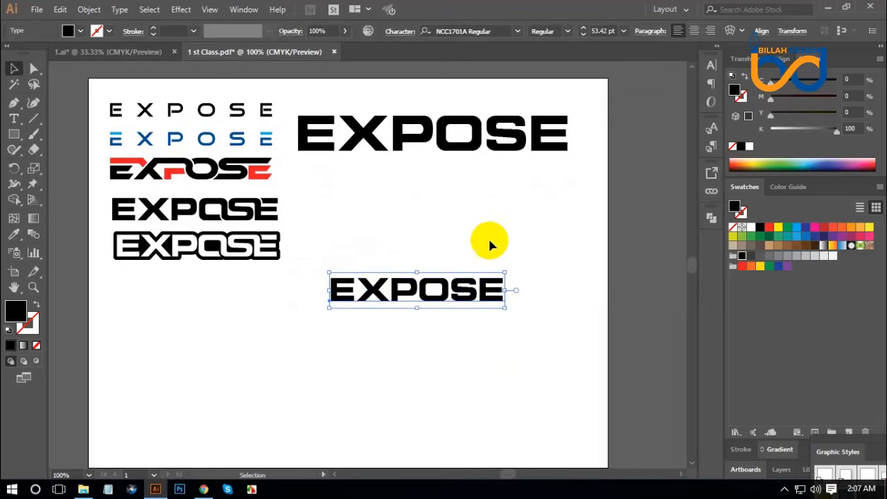
Set the font of the smaller EXPOSE text copy to Bebas
click(470, 31)
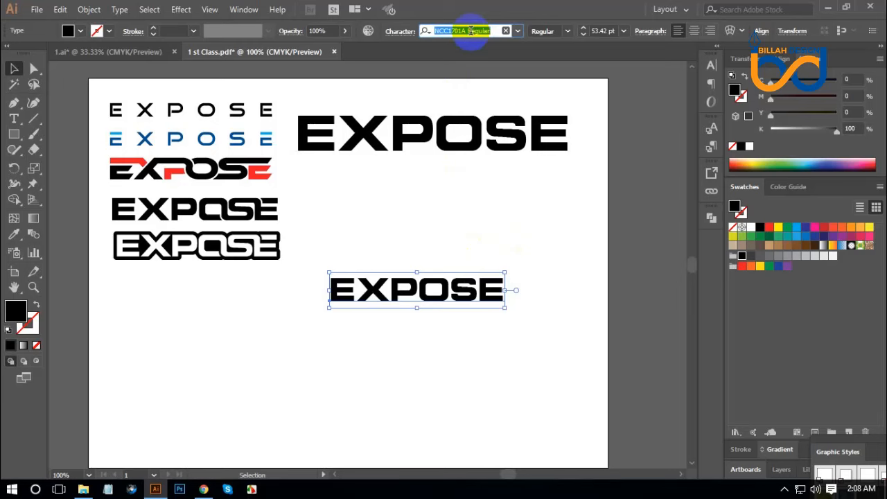
text(be)
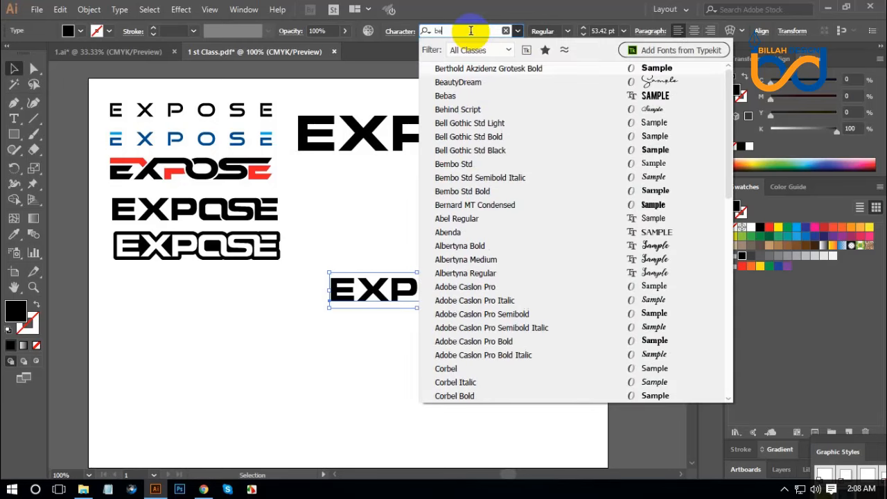
click(452, 97)
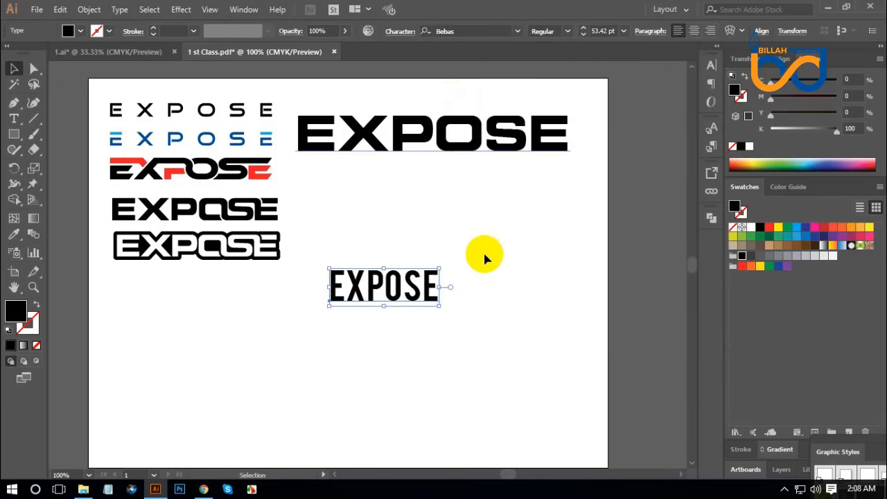
Enlarge the Bebas EXPOSE text and convert it to outlines
click(449, 305)
drag(440, 295, 451, 314)
right_click(451, 296)
click(485, 127)
click(538, 317)
Move the large wide EXPOSE text up over the artboard's upper edge and duplicate the Bebas wordmark into the space below it
drag(458, 147, 455, 99)
click(492, 240)
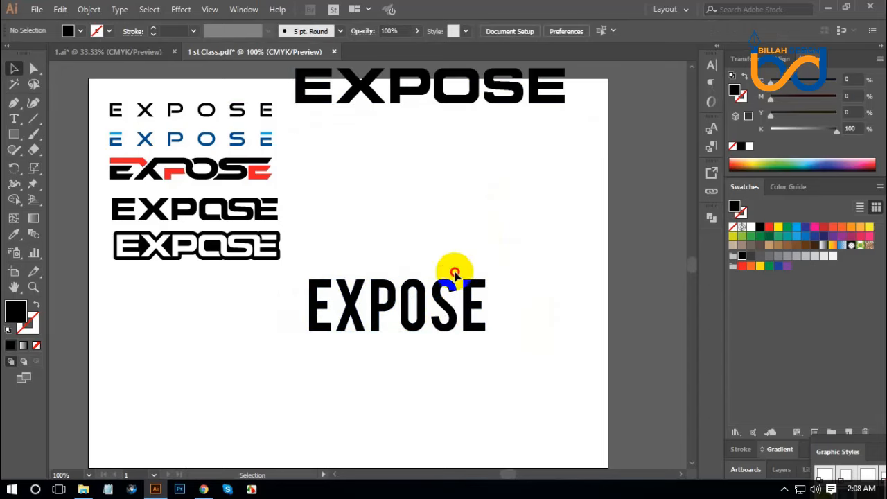
drag(452, 301, 487, 160)
click(531, 266)
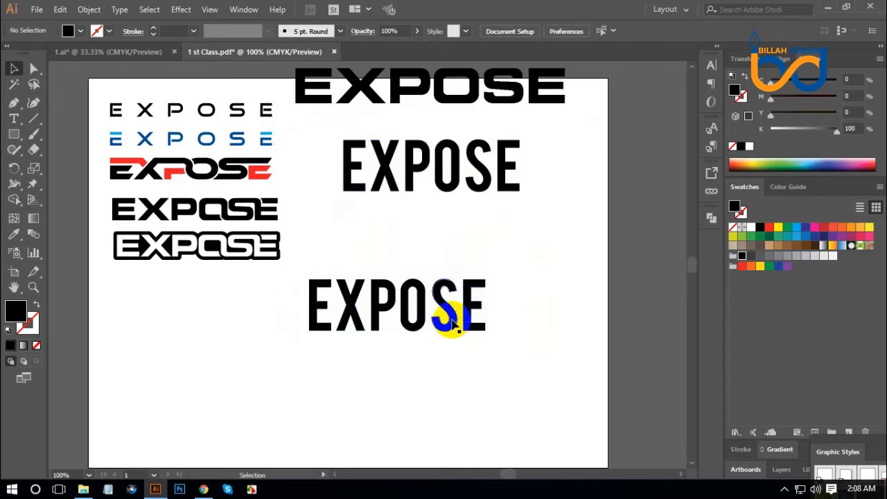
Move the lower Bebas wordmark beneath the logo column and scale it down proportionally
drag(463, 319, 346, 350)
click(420, 370)
drag(418, 369, 439, 320)
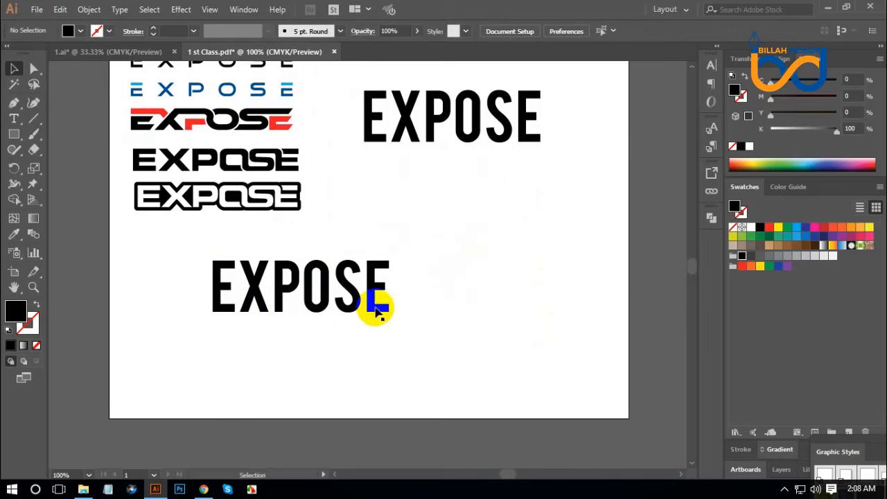
drag(376, 306, 342, 269)
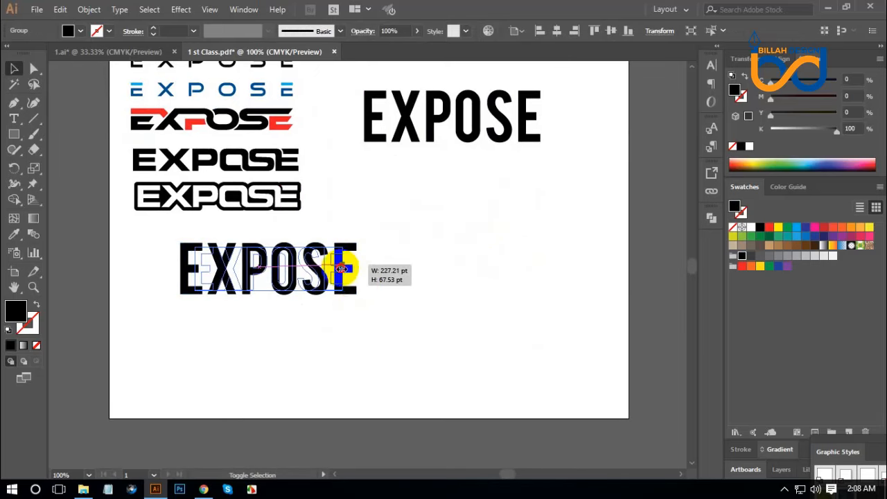
click(412, 321)
scroll(403, 313, up, 2)
click(325, 327)
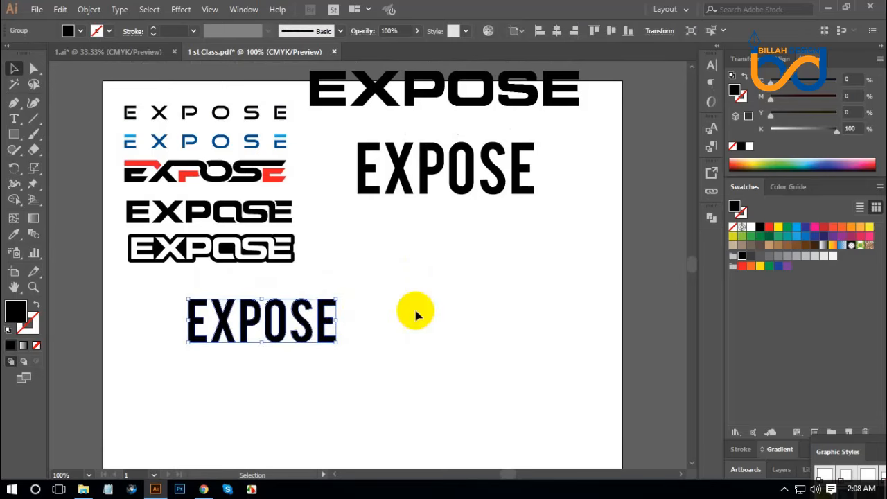
Apply a horizontal Arc warp to the small Bebas wordmark with a 30% bend and 45% horizontal distortion
click(180, 9)
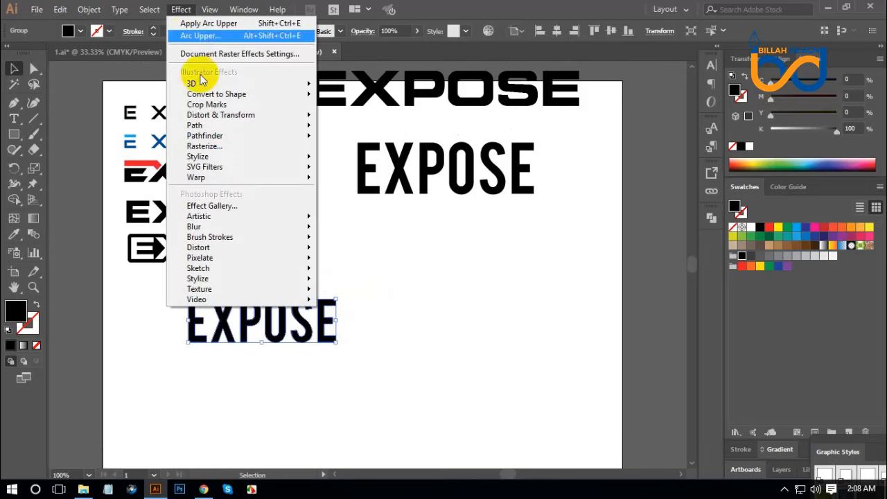
mouse_move(227, 181)
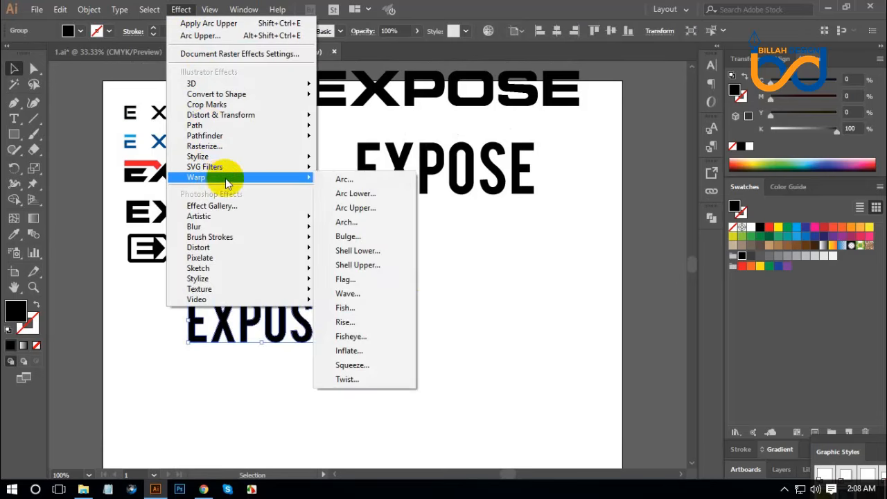
click(355, 184)
drag(620, 93, 523, 117)
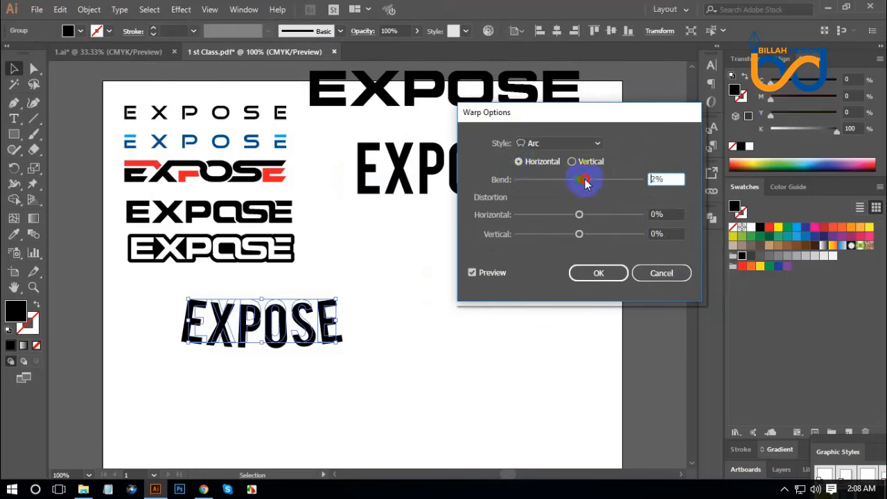
drag(586, 181, 596, 183)
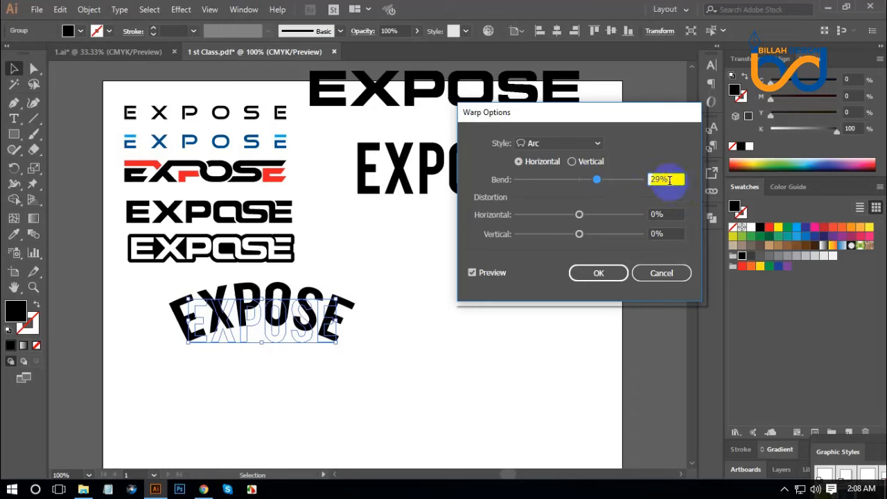
key(Up)
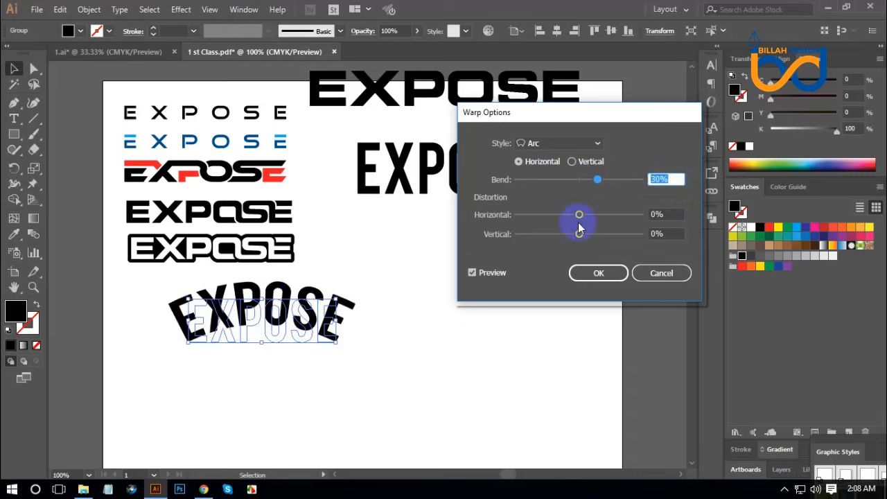
drag(580, 216, 620, 234)
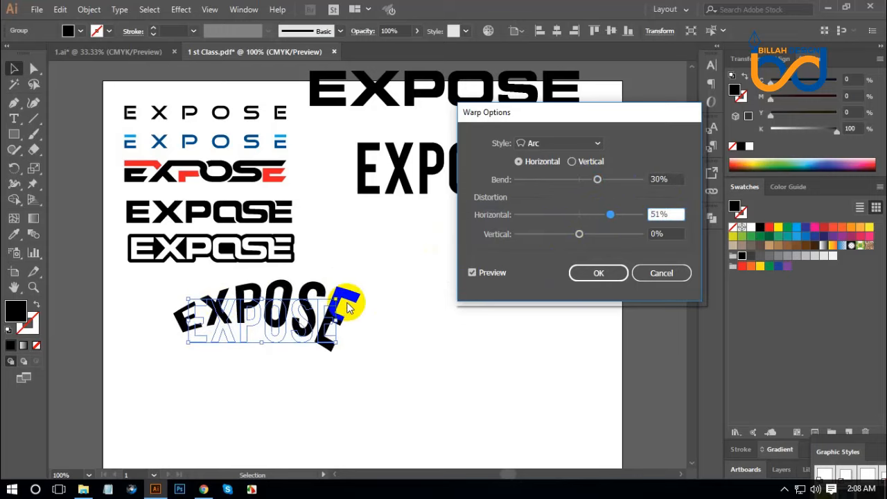
drag(611, 217, 582, 234)
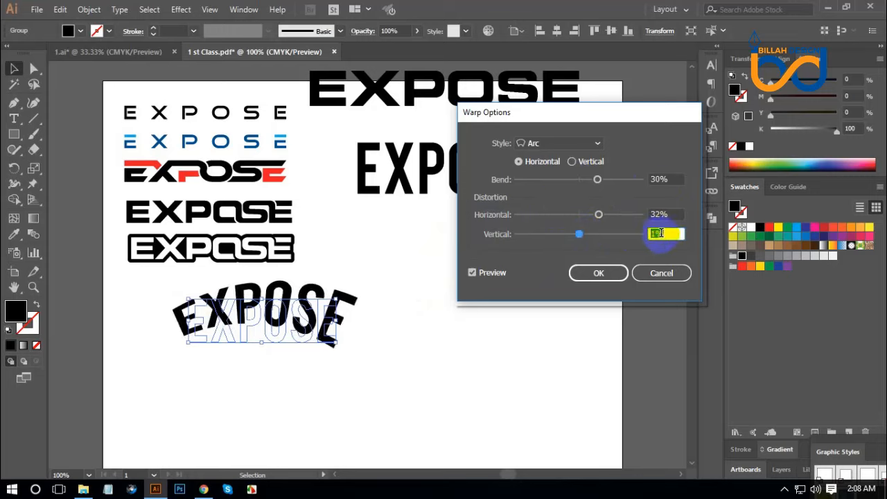
scroll(661, 233, down, 1)
drag(599, 219, 605, 218)
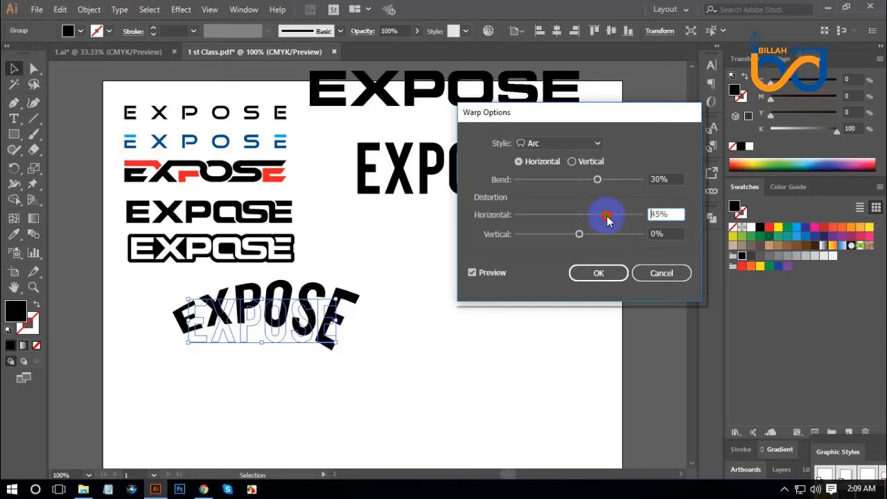
click(614, 273)
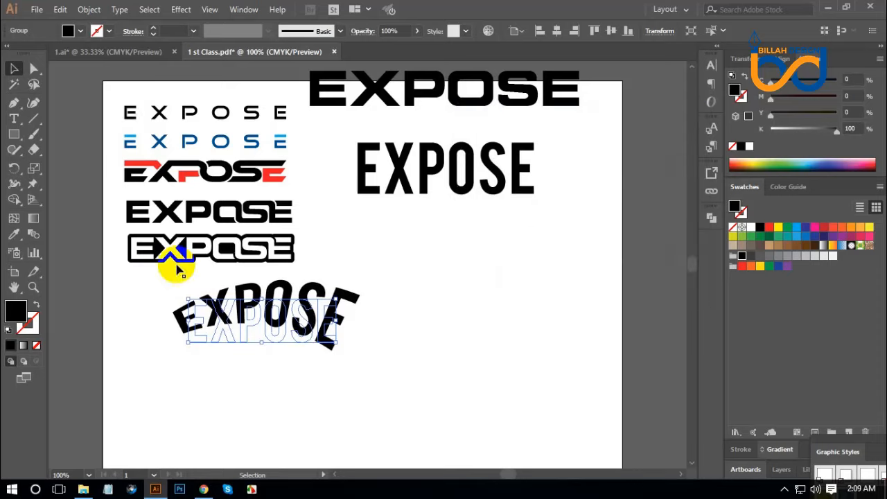
Expand the appearance of the arc-warped EXPOSE wordmark
click(90, 9)
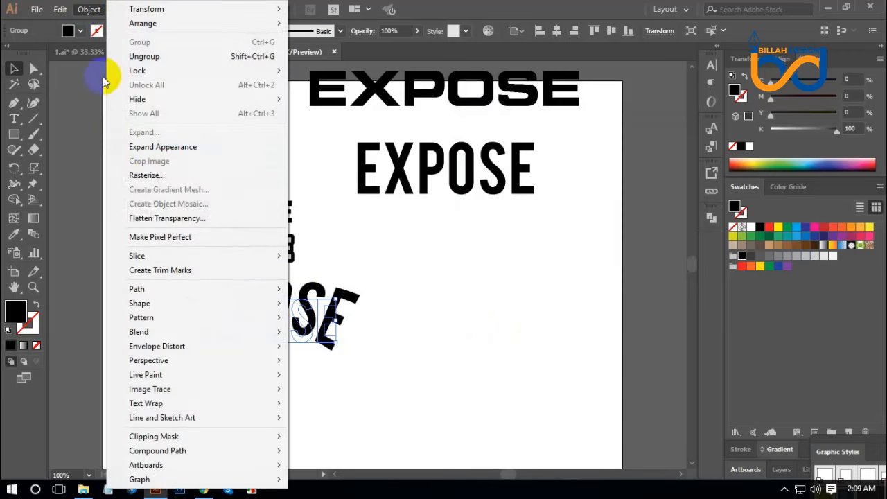
click(178, 147)
click(437, 351)
Scale the arched wordmark down slightly and place it directly beneath the outlined wordmark in the logo column
click(357, 324)
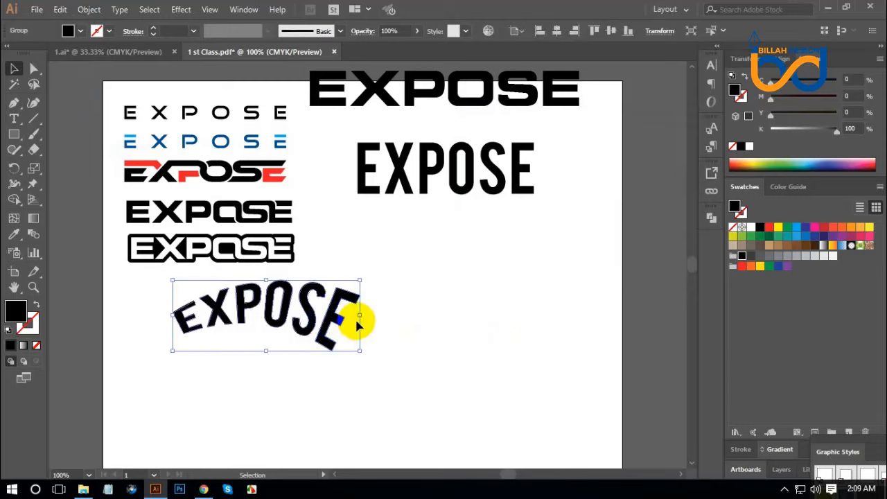
drag(362, 316, 280, 309)
click(370, 352)
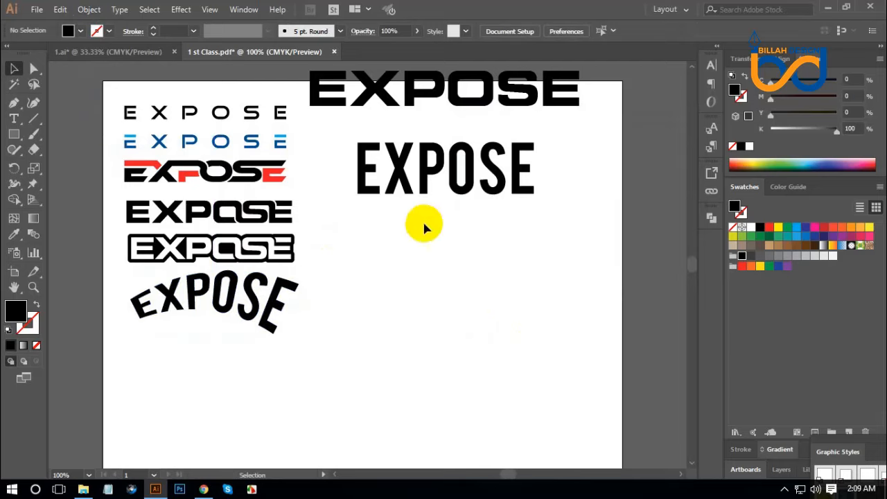
Duplicate the Bebas wordmark below the original and preview a horizontal Arc Lower warp on the copy with 0% horizontal and vertical distortion
drag(398, 168, 416, 301)
click(181, 9)
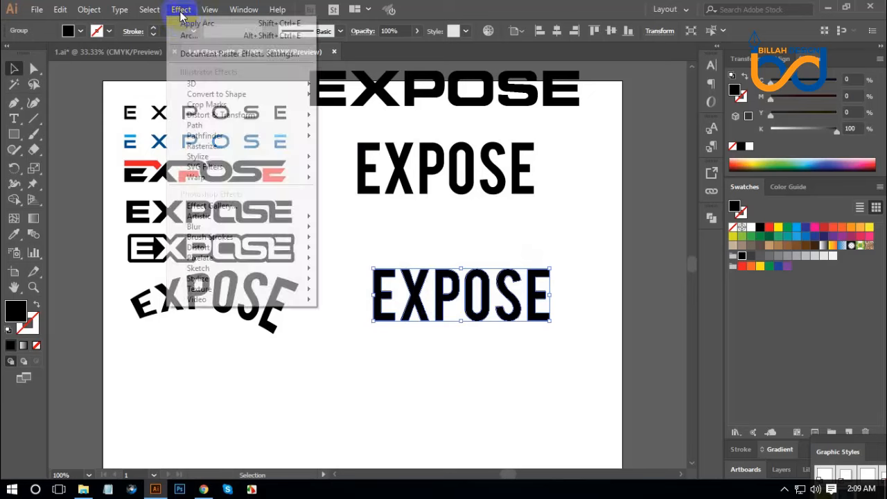
mouse_move(284, 177)
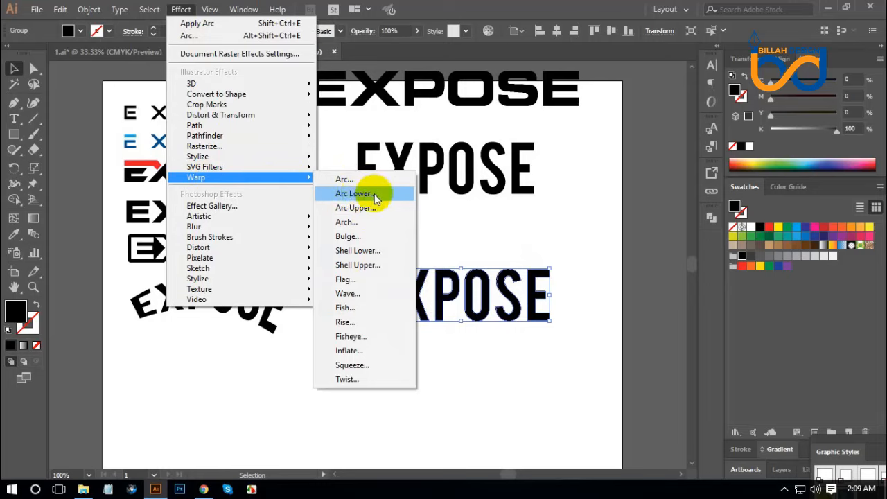
click(367, 194)
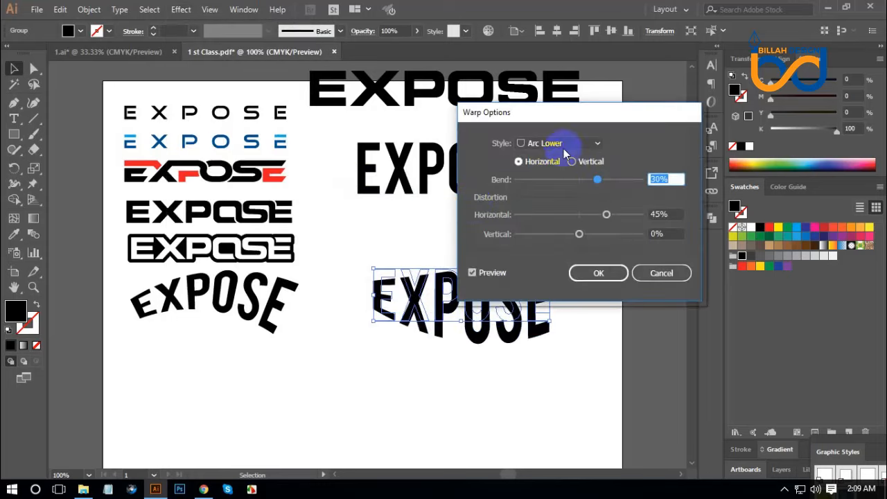
drag(554, 111, 686, 90)
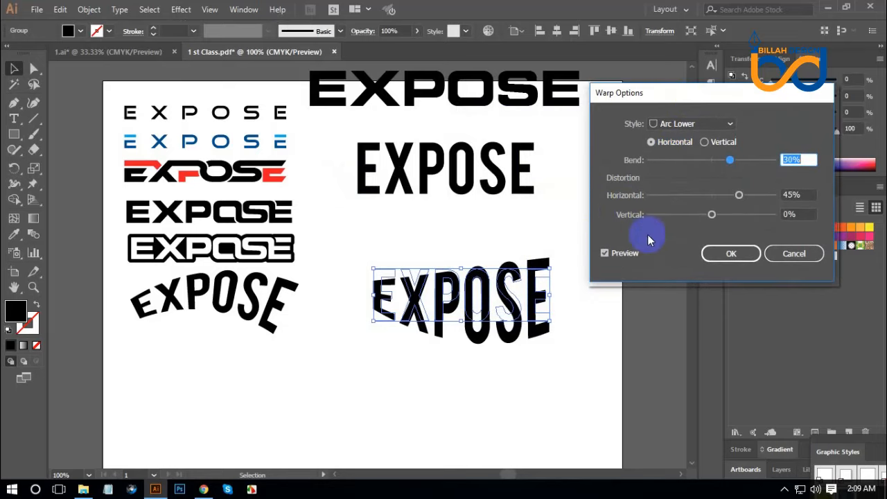
drag(741, 199, 712, 196)
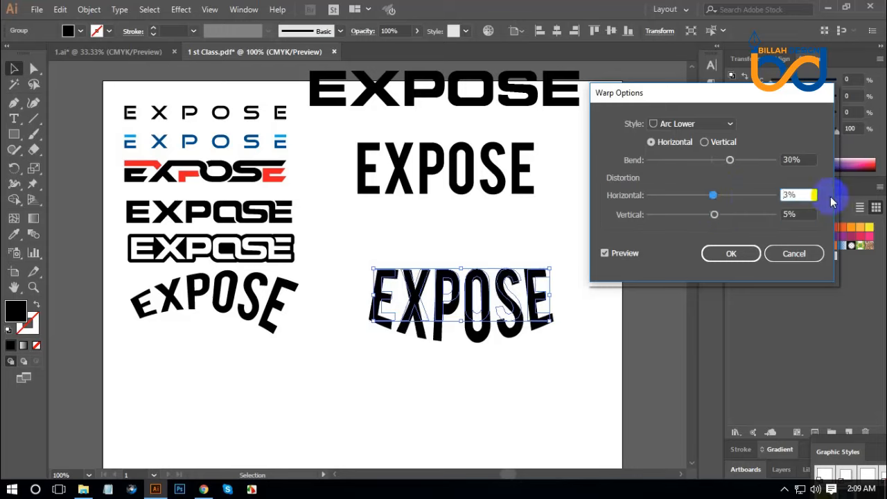
scroll(804, 213, down, 4)
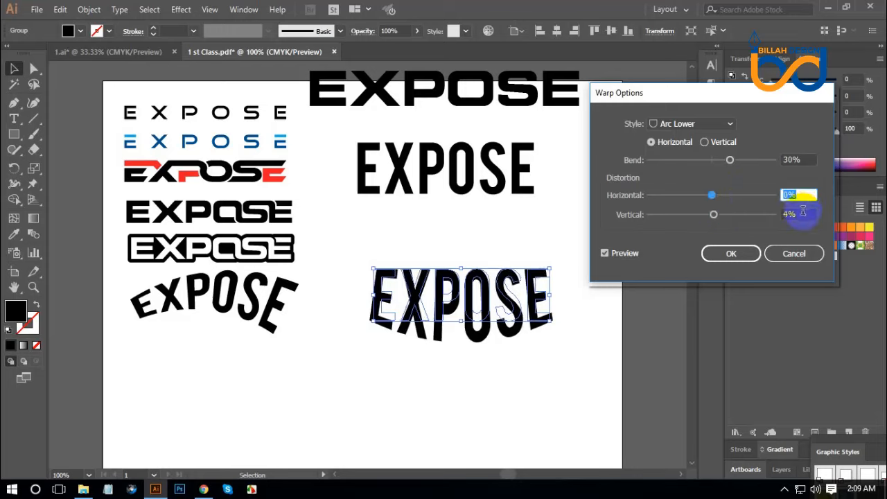
scroll(802, 211, down, 1)
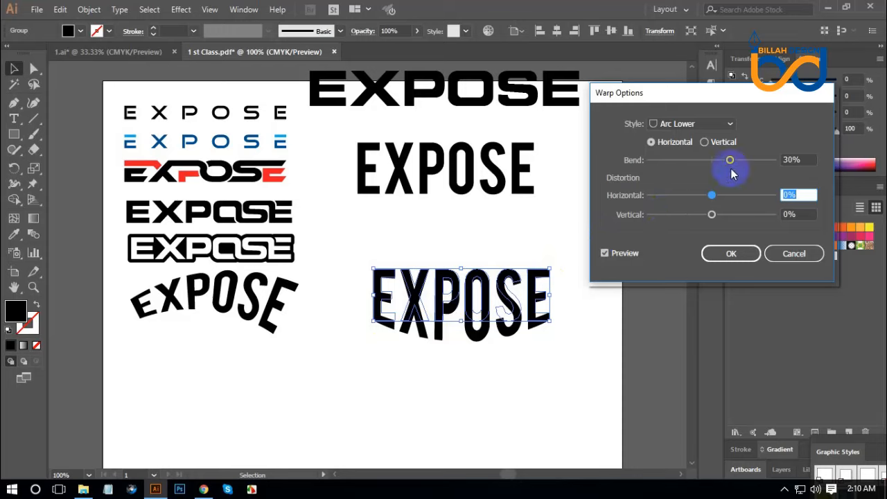
Set the Arc Lower bend to -18% and apply the warp to the duplicated wordmark
drag(732, 163, 737, 164)
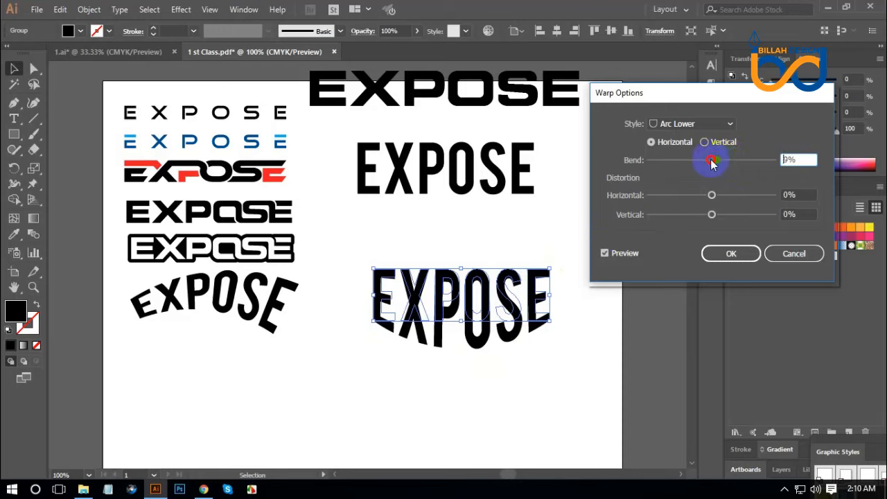
drag(707, 163, 705, 164)
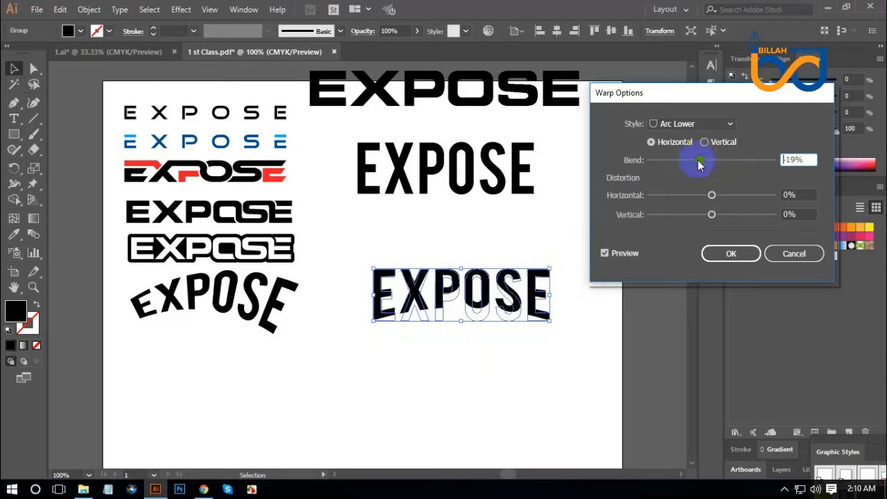
click(790, 158)
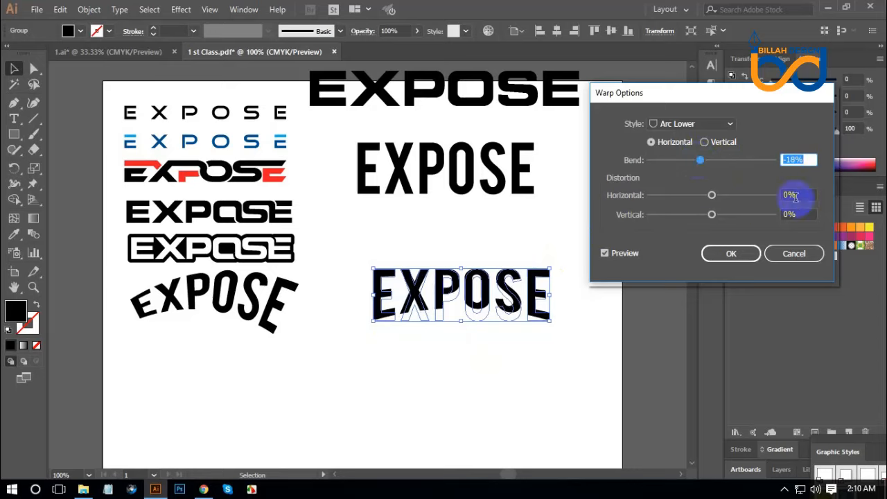
click(730, 254)
Expand the appearance of the Arc Lower wordmark and deselect it
click(89, 9)
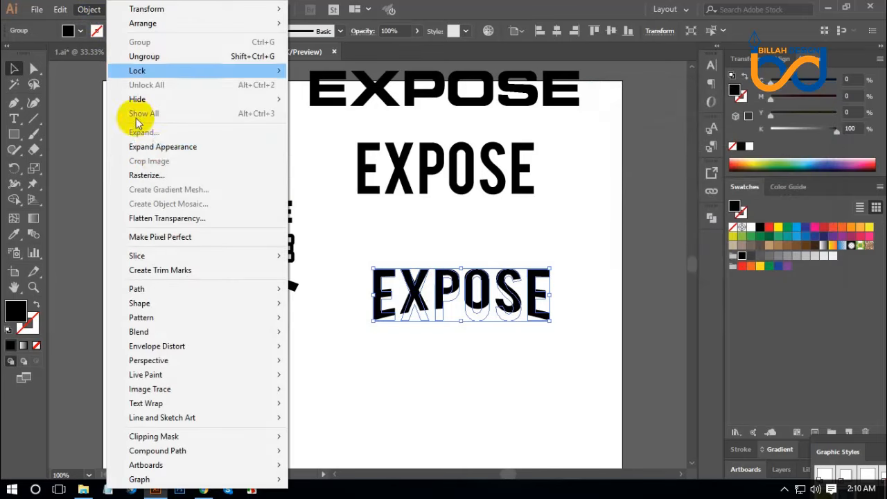
click(156, 147)
click(456, 362)
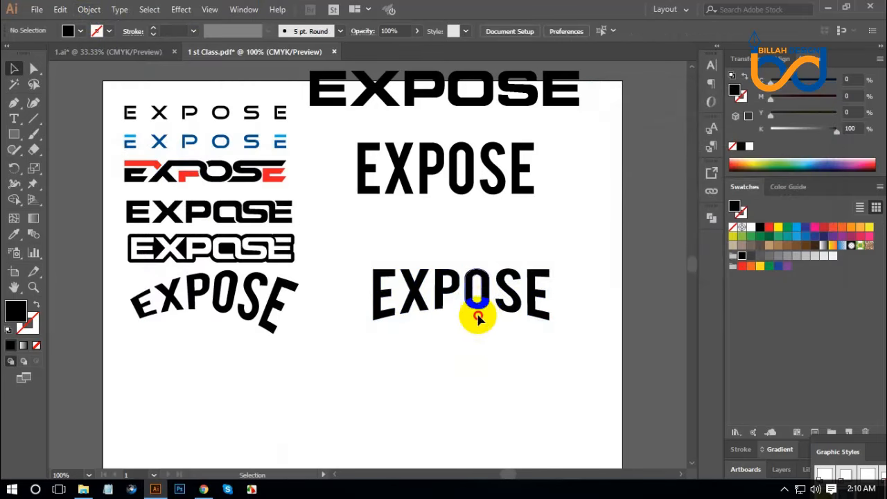
Place the Arc Lower wordmark beneath the arched wordmark in the logo column and scale it down slightly
drag(476, 313, 242, 379)
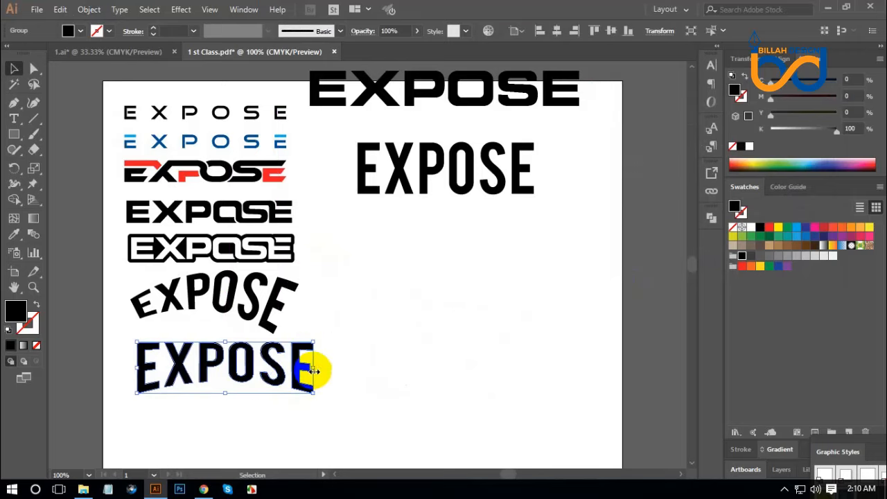
drag(313, 367, 292, 367)
click(382, 372)
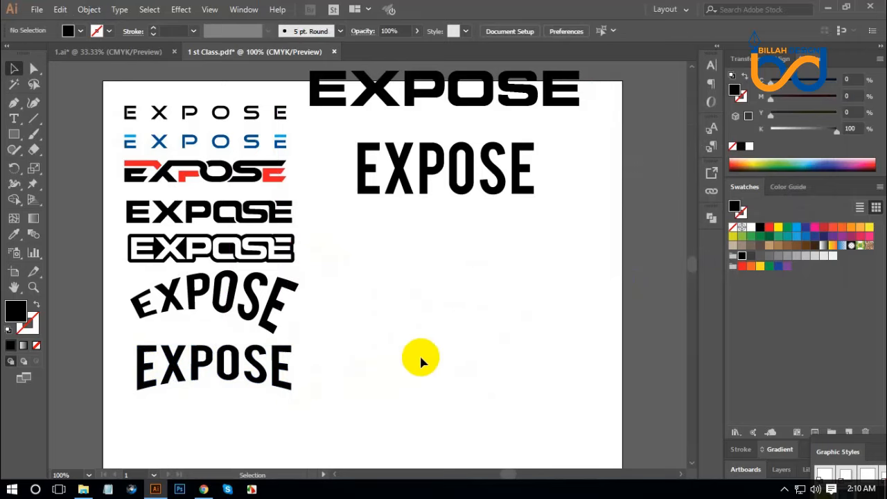
Move the remaining Bebas wordmark down into the blank area and apply a horizontal Bulge warp with a 35% bend and no distortion
scroll(419, 357, down, 2)
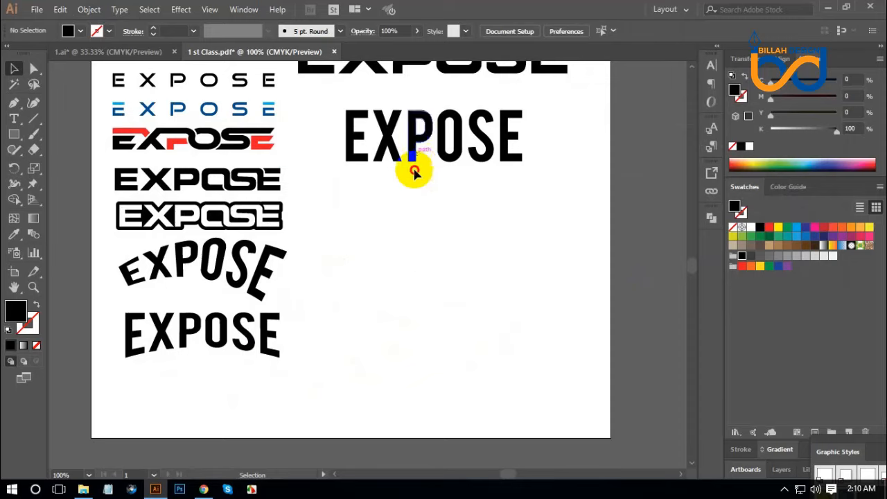
drag(414, 172, 422, 295)
click(450, 313)
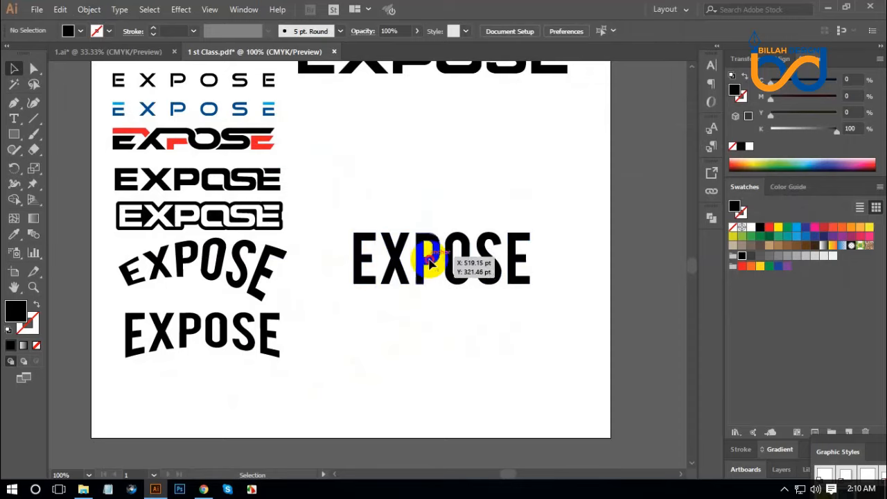
drag(430, 261, 437, 235)
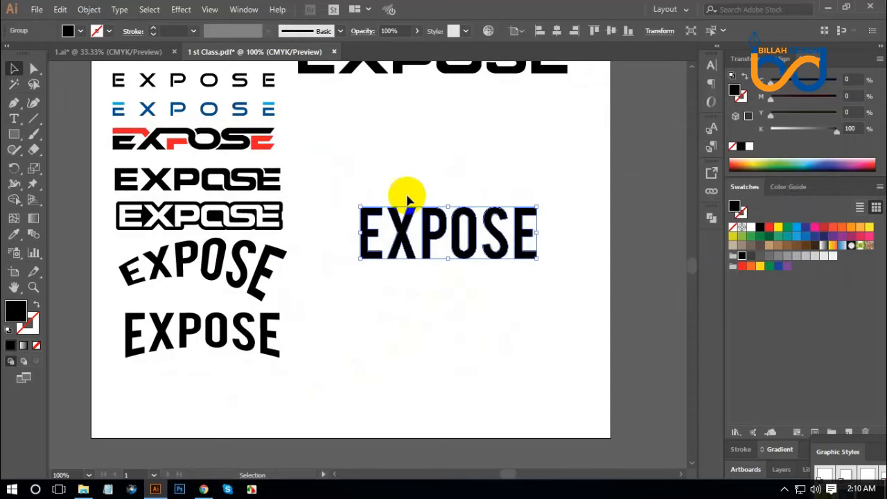
click(180, 9)
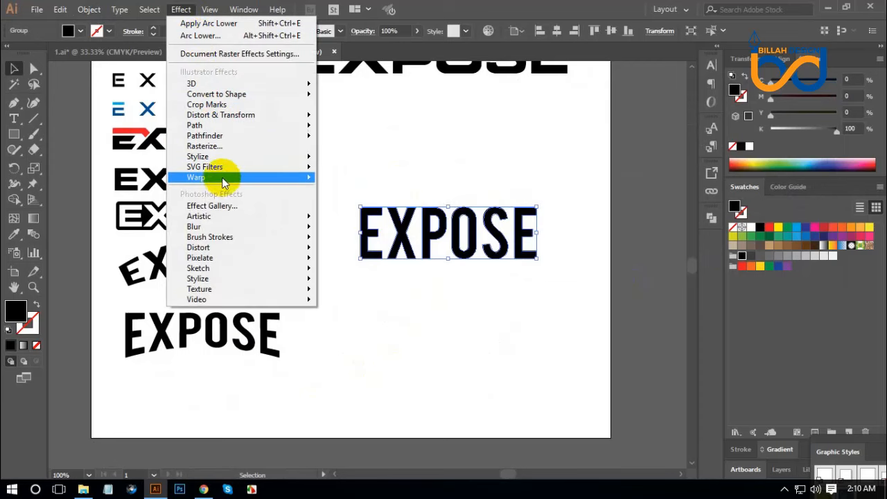
mouse_move(267, 178)
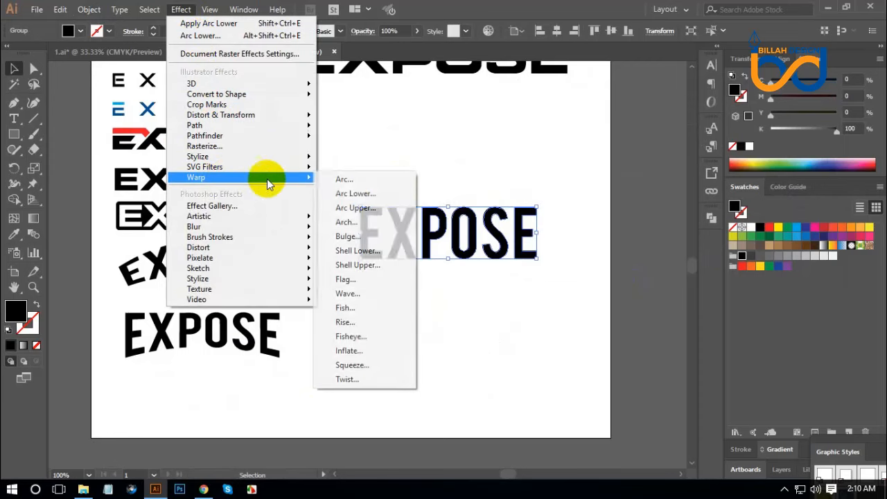
click(347, 237)
drag(675, 99, 678, 100)
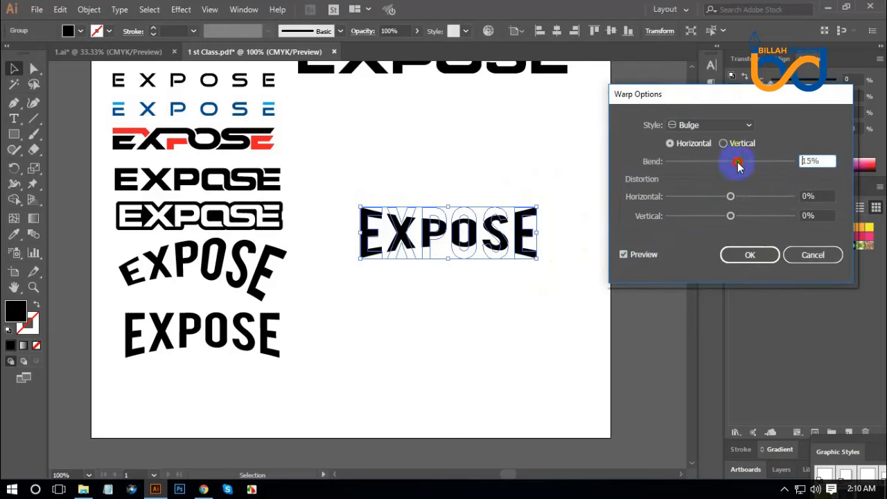
mouse_move(738, 165)
mouse_down()
mouse_move(769, 165)
mouse_move(754, 165)
mouse_up()
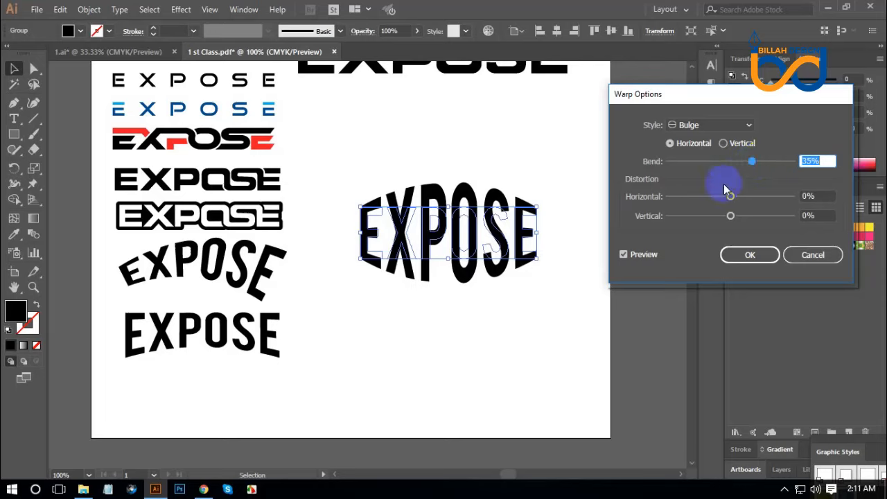
click(749, 254)
Expand the appearance of the bulge-warped EXPOSE wordmark and deselect it
click(89, 9)
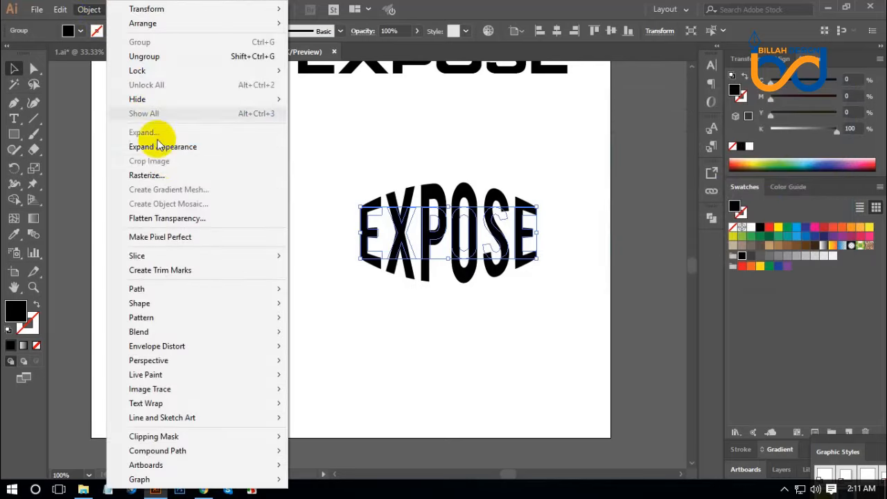
click(167, 147)
click(414, 297)
Scale the bulged wordmark down proportionally and place it at the bottom of the logo column
click(519, 252)
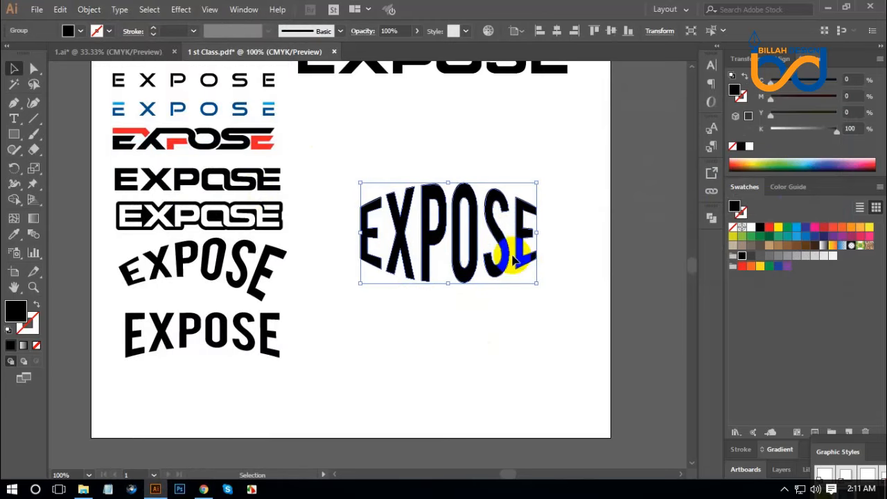
drag(531, 233, 498, 233)
click(536, 289)
key(space)
drag(474, 313, 467, 299)
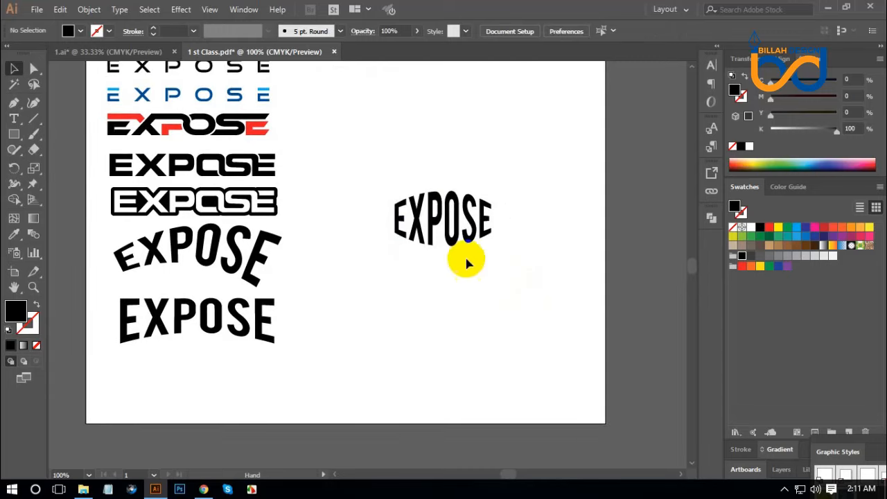
drag(455, 239, 239, 390)
click(331, 393)
click(241, 356)
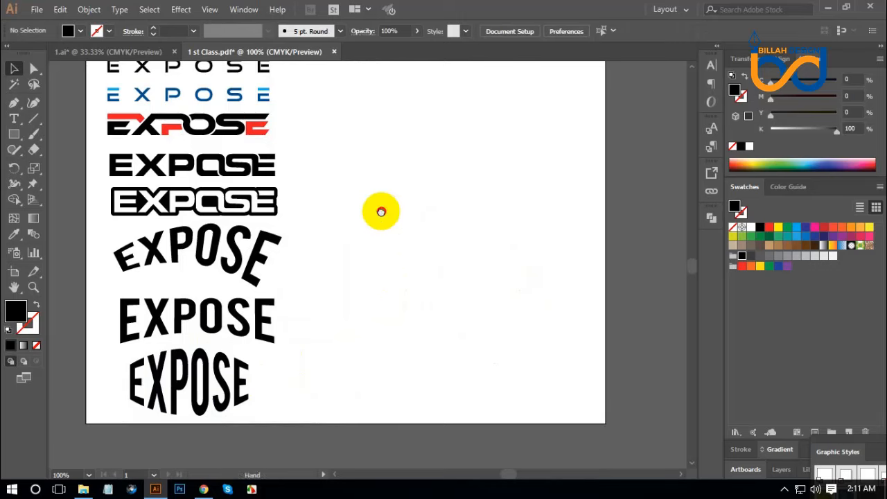
Move the large live-text EXPOSE wordmark beside the logo column and set its font to Bree Serif from the Slab Serif class
drag(376, 210, 418, 250)
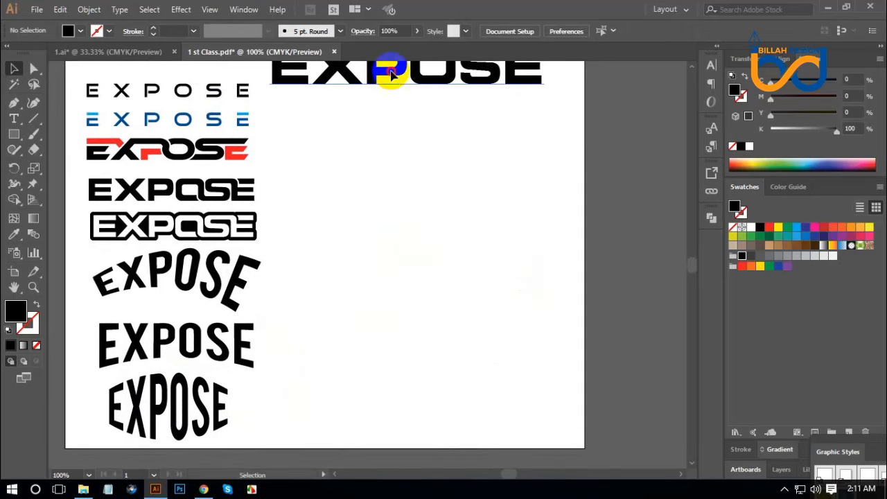
drag(388, 73, 452, 229)
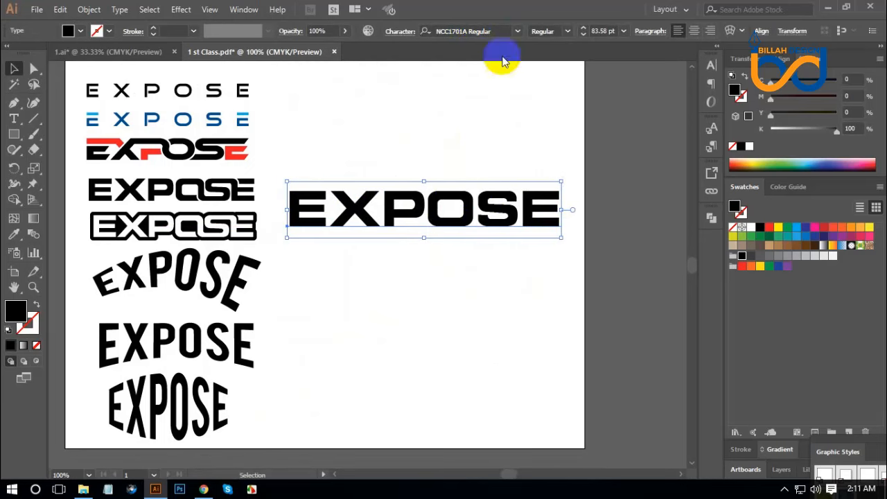
click(516, 30)
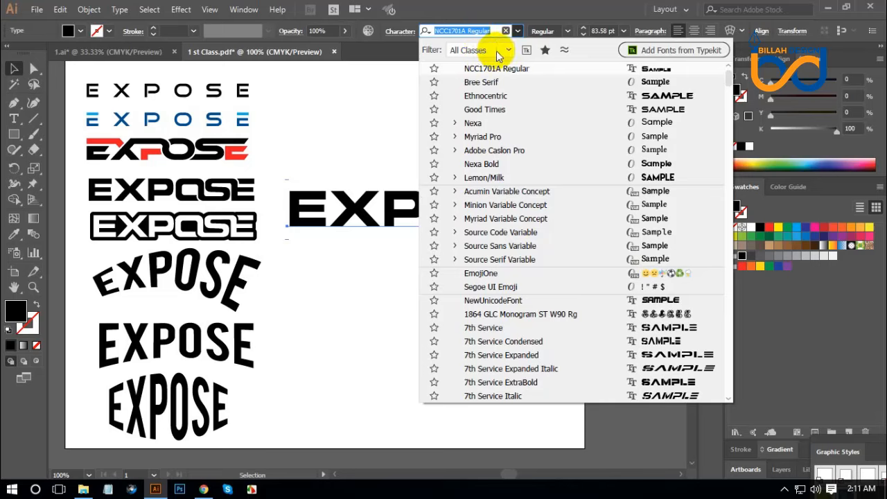
click(508, 50)
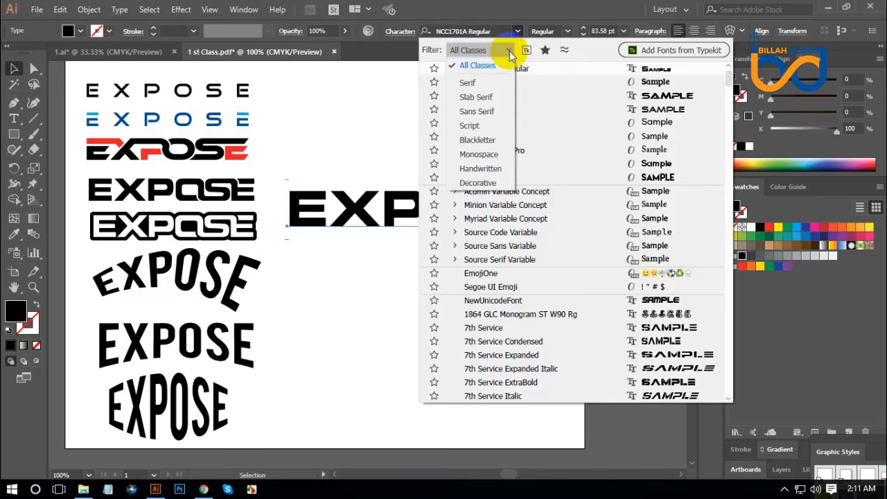
click(489, 97)
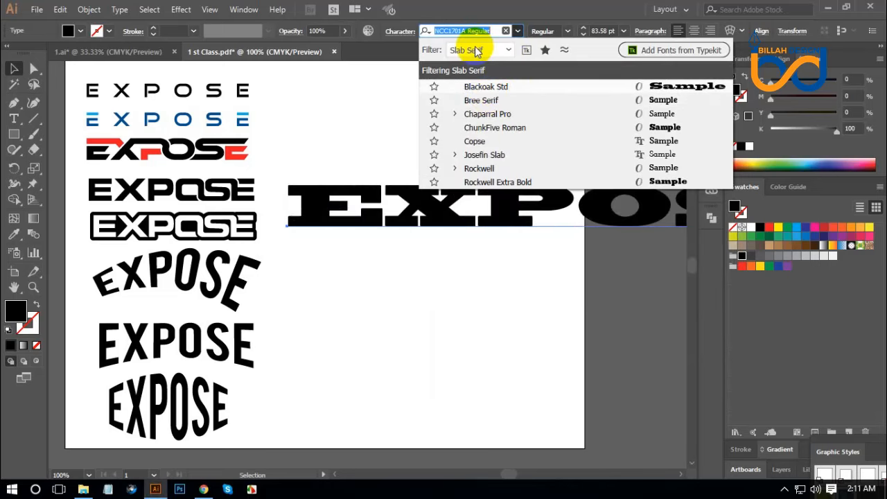
click(494, 104)
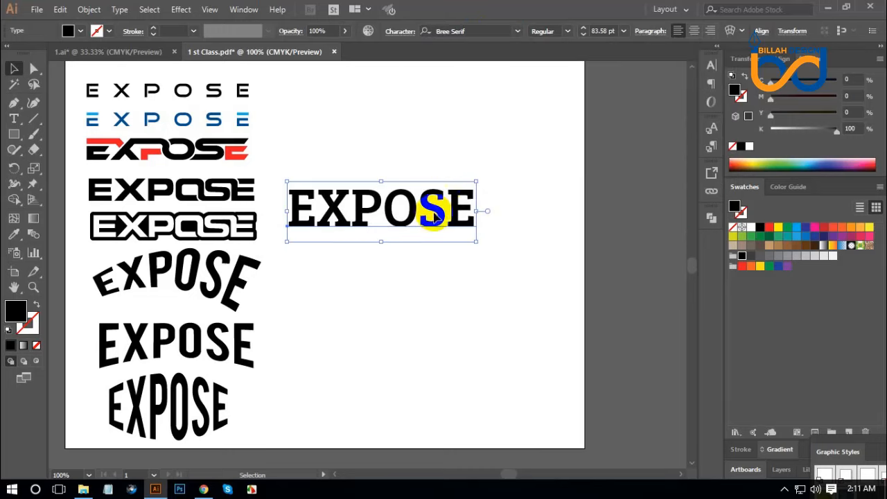
Change the Bree Serif wordmark to lowercase and reposition it in the blank area beside the logo column
drag(443, 219, 475, 202)
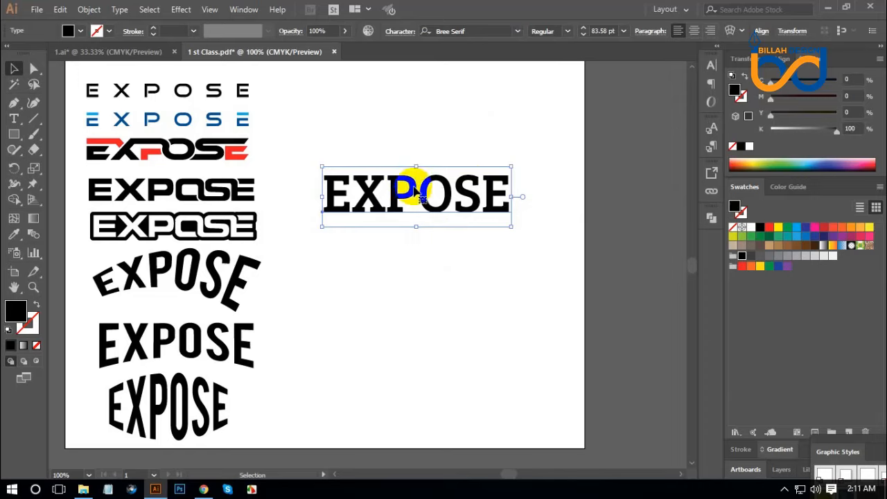
click(119, 9)
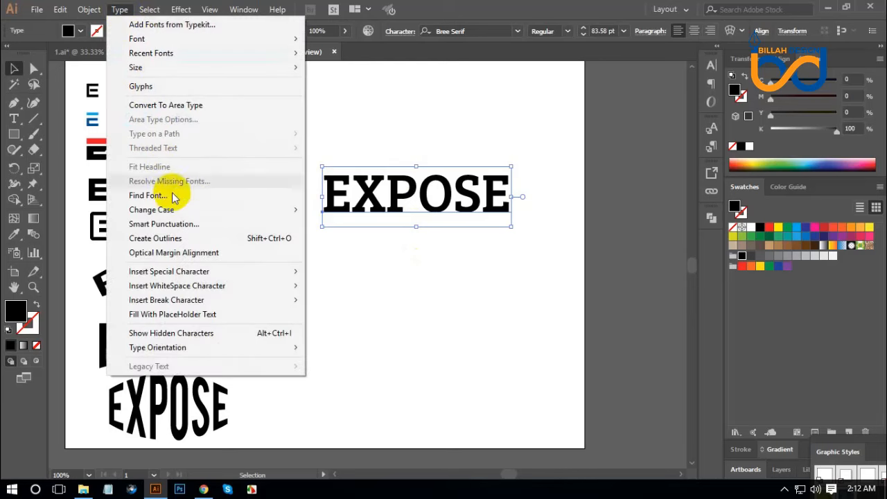
mouse_move(291, 211)
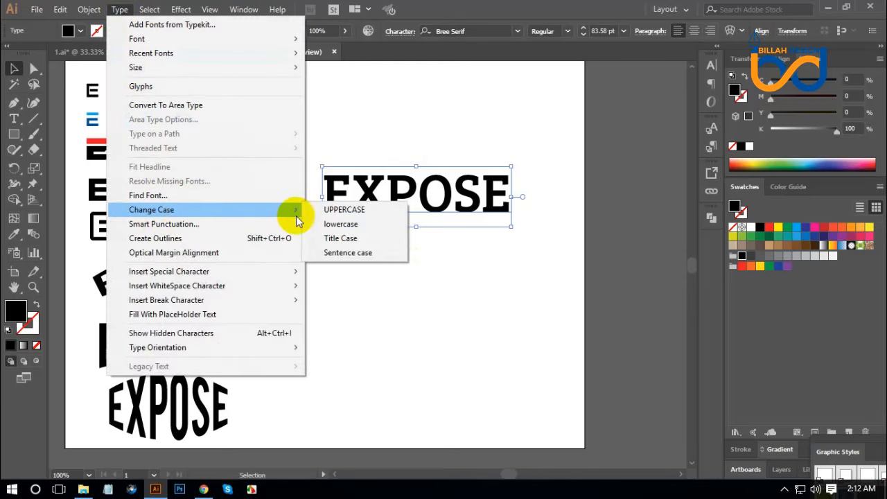
click(343, 224)
drag(437, 214, 447, 223)
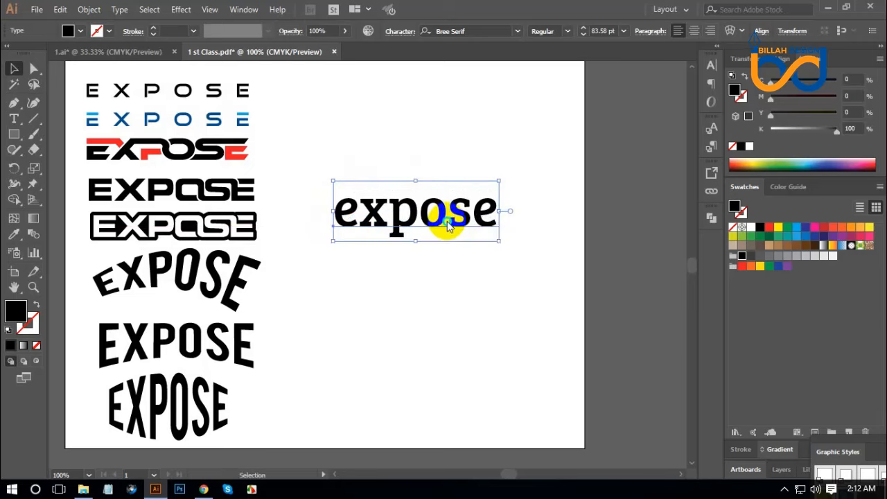
Convert the lowercase expose text to outlines, ungroup it into separate letters, and deselect them
right_click(448, 221)
click(481, 309)
right_click(420, 215)
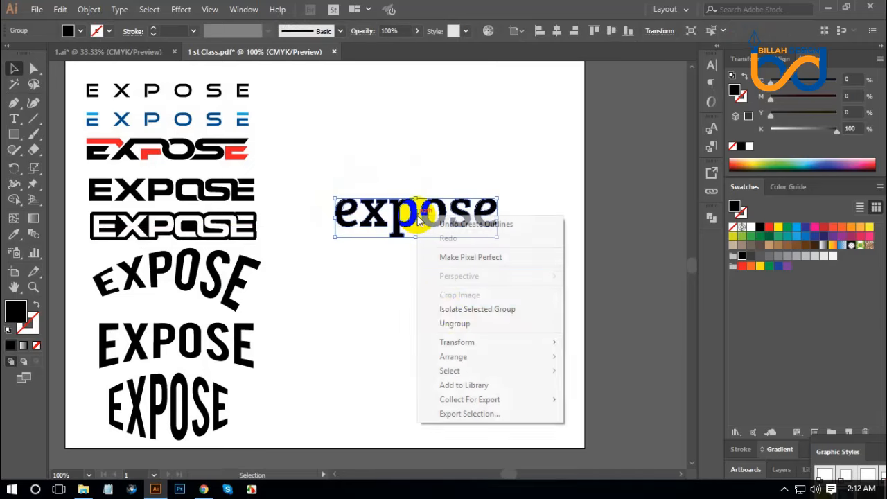
click(455, 323)
click(502, 321)
key(a)
key(ctrl+plus)
key(ctrl+plus)
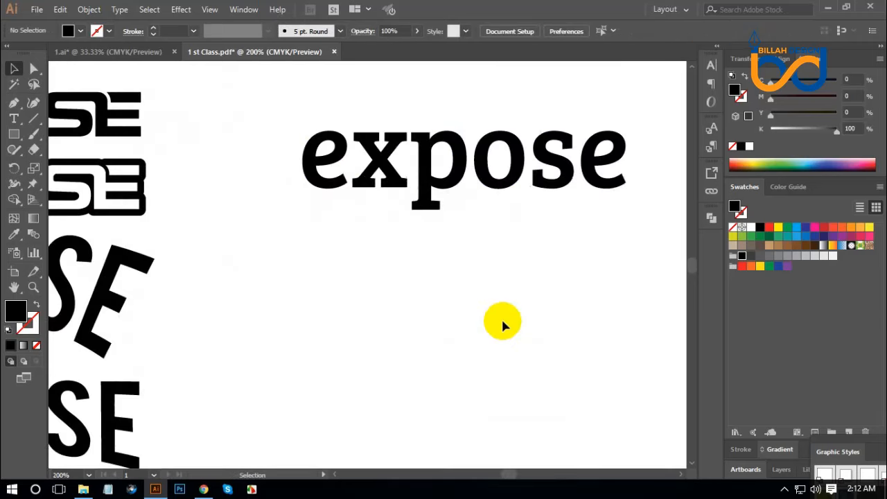
drag(513, 240, 464, 292)
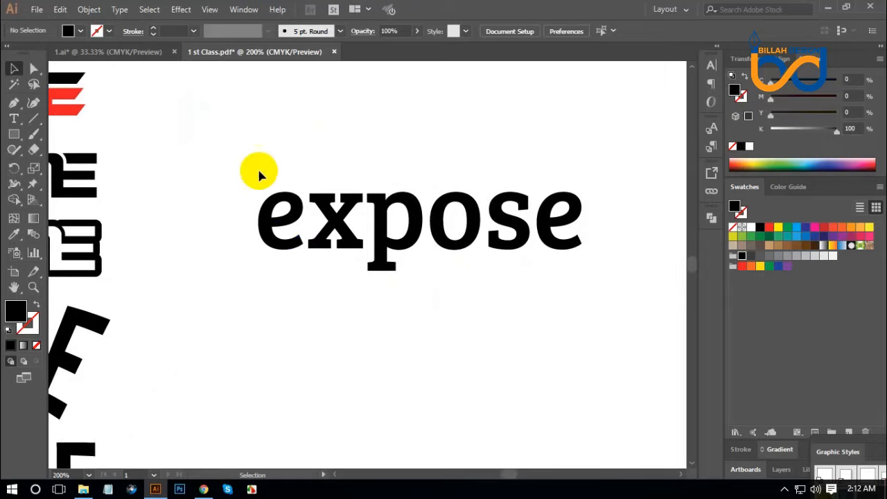
Fill the first letter e of the lowercase wordmark with cyan and the letter x with red
click(268, 215)
click(797, 229)
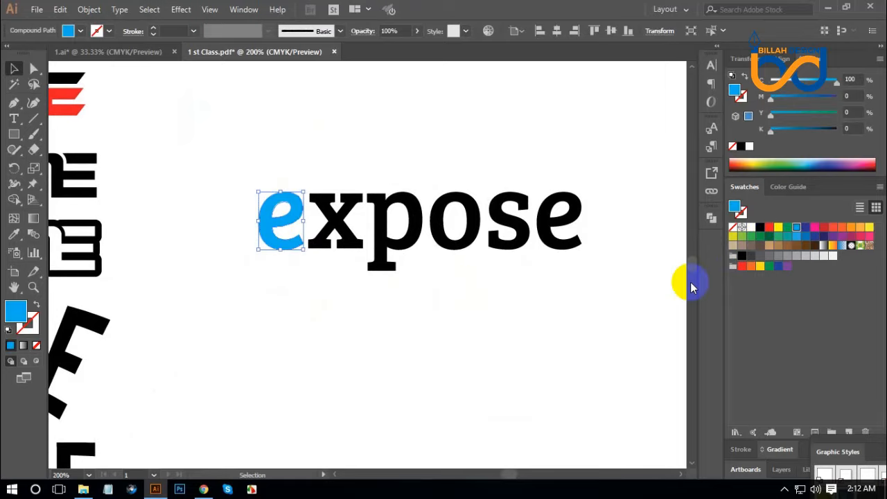
click(336, 225)
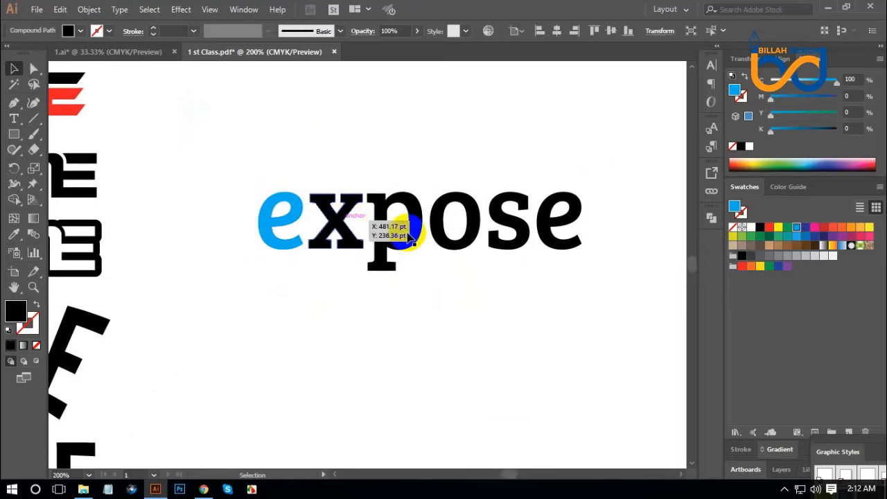
click(760, 236)
click(426, 243)
Fill the letter p with dark blue and the letter o with magenta pink
click(378, 219)
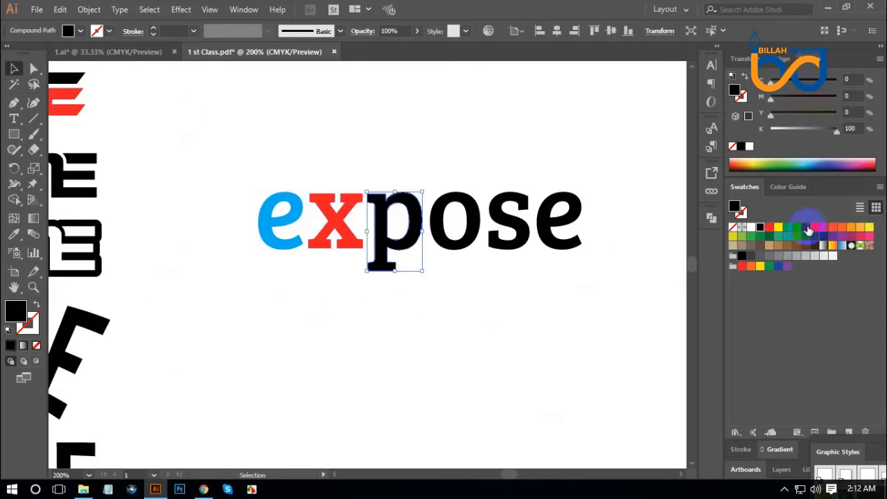
click(494, 281)
click(405, 241)
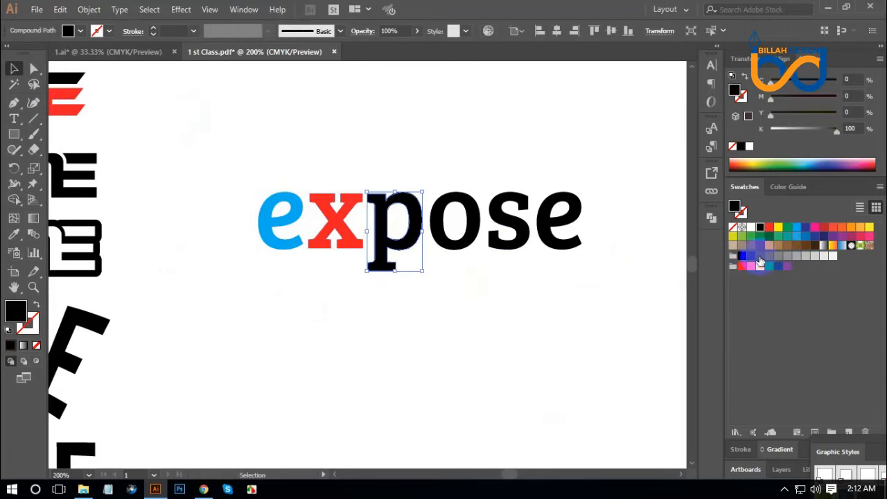
click(803, 236)
click(463, 253)
click(455, 236)
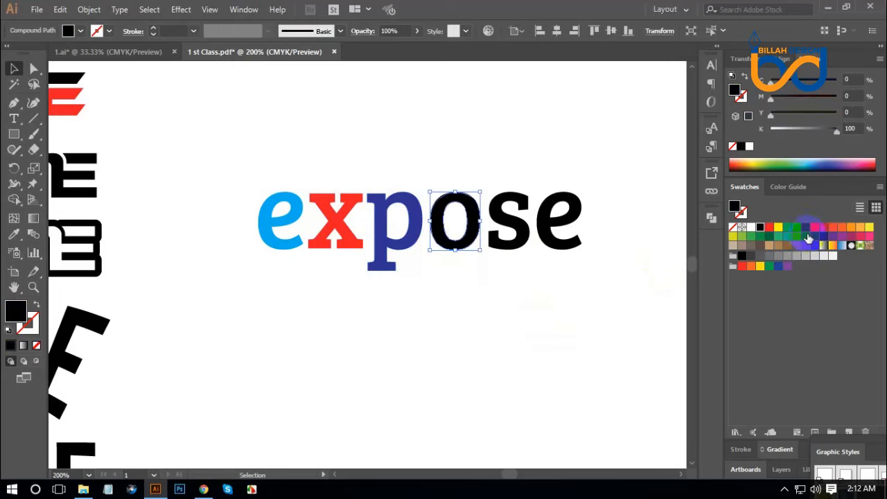
click(815, 229)
click(519, 280)
Try a yellow-green fill on the letter s, adjusted to orange with C 5, M 33, Y 100
click(519, 242)
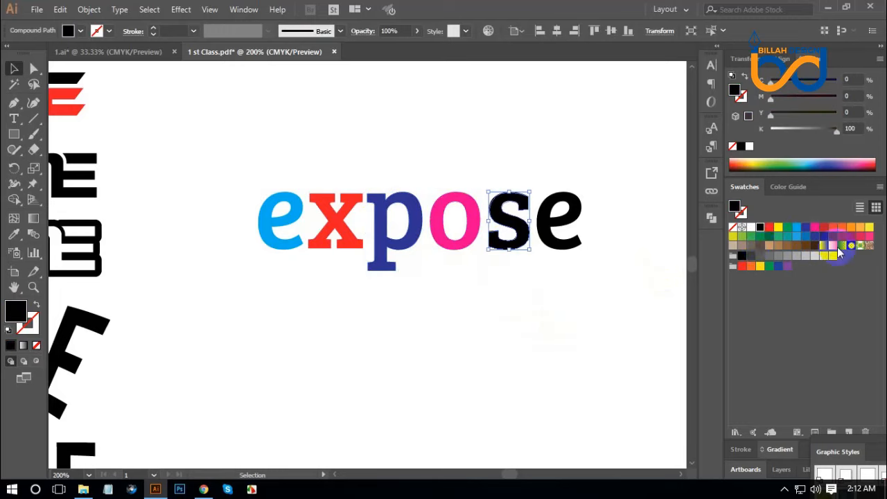
click(733, 237)
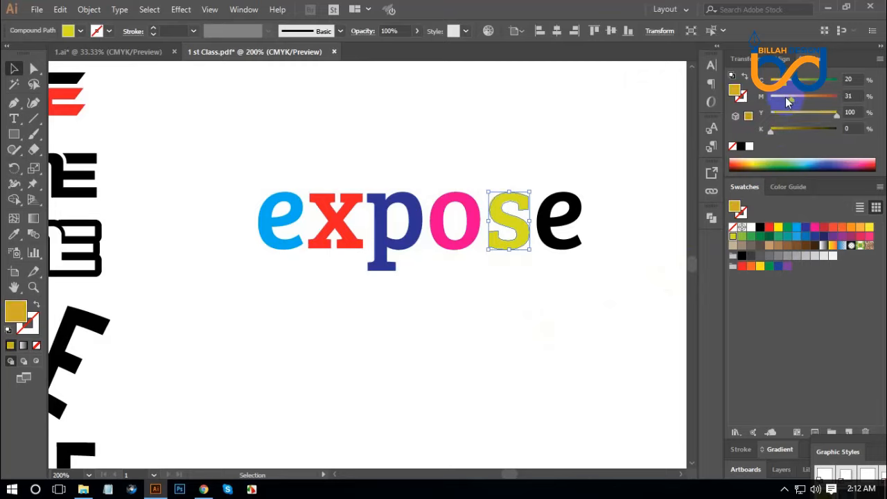
mouse_move(786, 101)
mouse_down()
mouse_move(793, 82)
mouse_move(777, 84)
mouse_move(793, 96)
mouse_up()
click(560, 246)
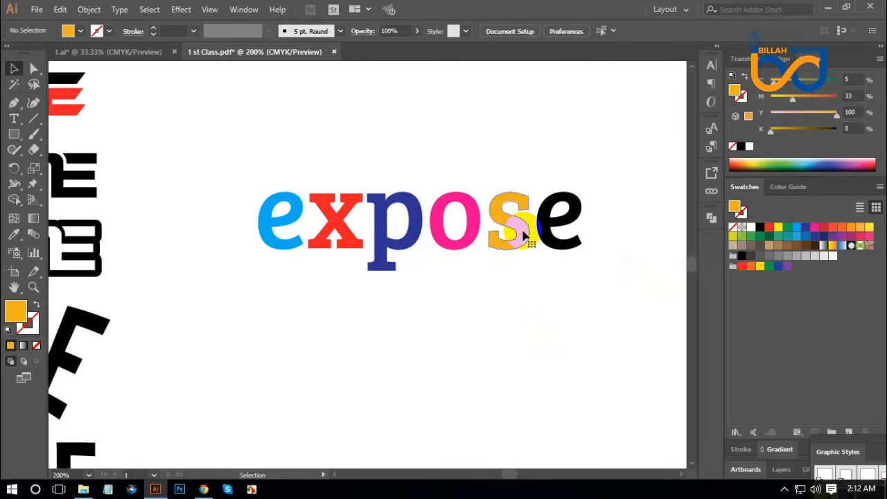
Fill the letter s with purple and the last letter e with golden yellow, C 5, M 13, Y 93
click(527, 241)
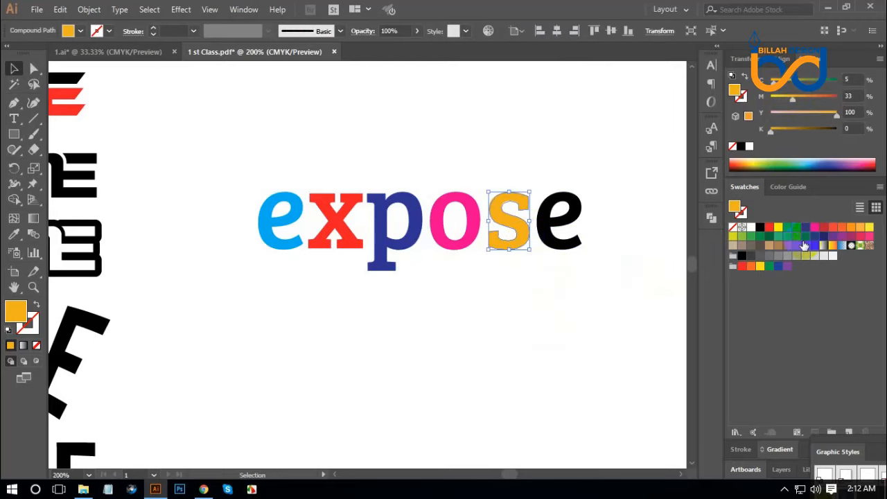
click(831, 237)
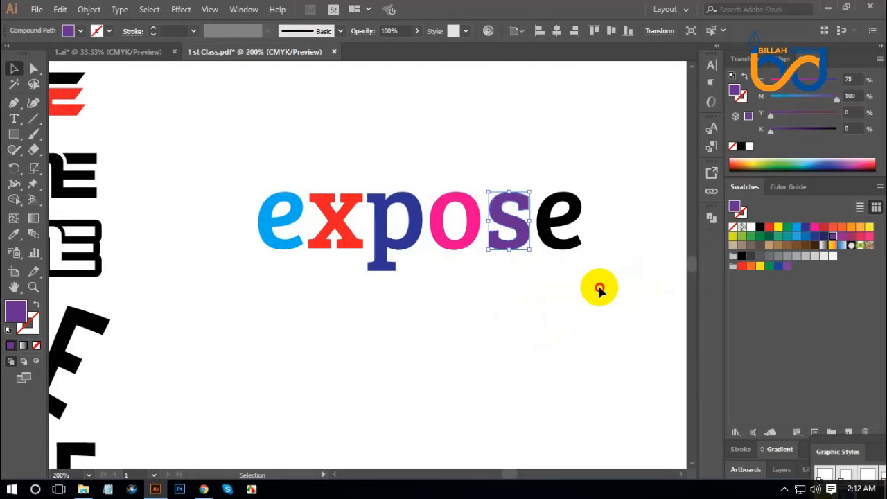
click(560, 237)
click(869, 228)
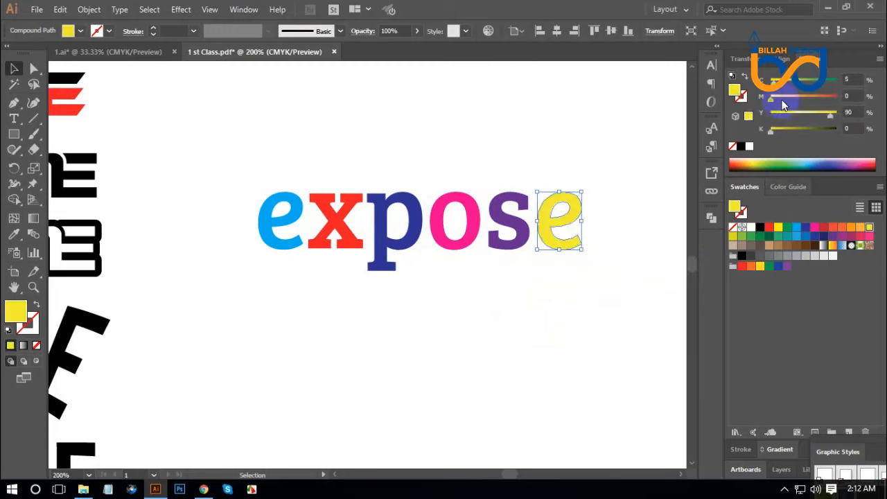
drag(828, 116, 822, 115)
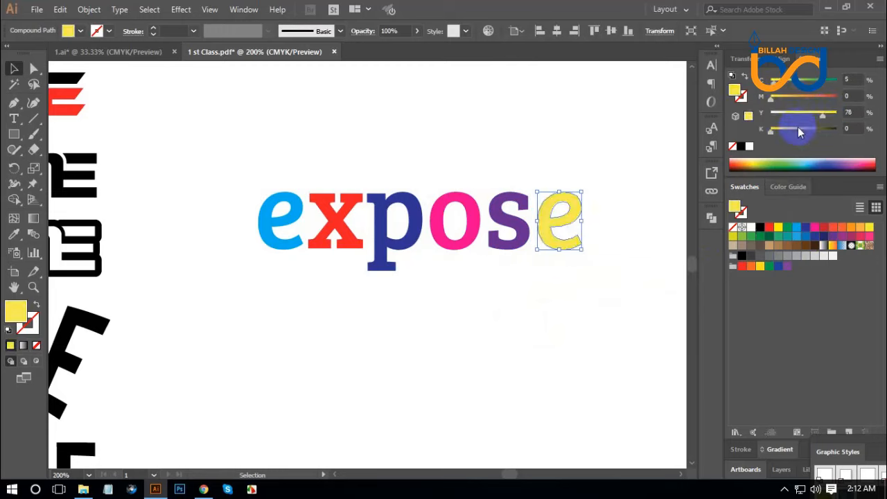
click(585, 318)
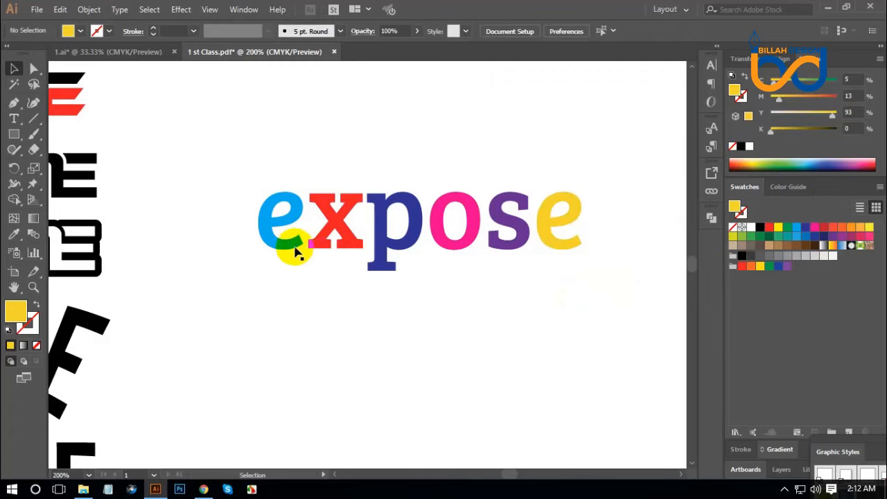
Move the cyan e and the dark blue p toward the red x so both overlap it
mouse_move(288, 248)
mouse_down()
mouse_move(311, 261)
mouse_move(296, 251)
mouse_up()
click(361, 309)
click(352, 305)
mouse_move(390, 243)
mouse_down()
mouse_move(366, 244)
mouse_move(392, 251)
mouse_up()
click(432, 323)
click(437, 302)
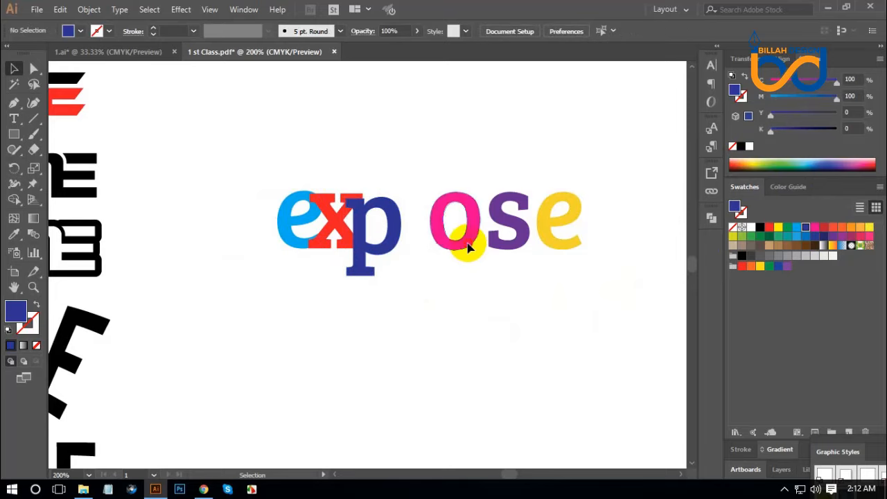
Move the o, s, and last e inward so they overlap their neighbours, with the s raised above the other letters
drag(469, 247, 427, 244)
drag(510, 251, 450, 243)
drag(554, 238, 485, 253)
click(531, 311)
drag(488, 220, 488, 200)
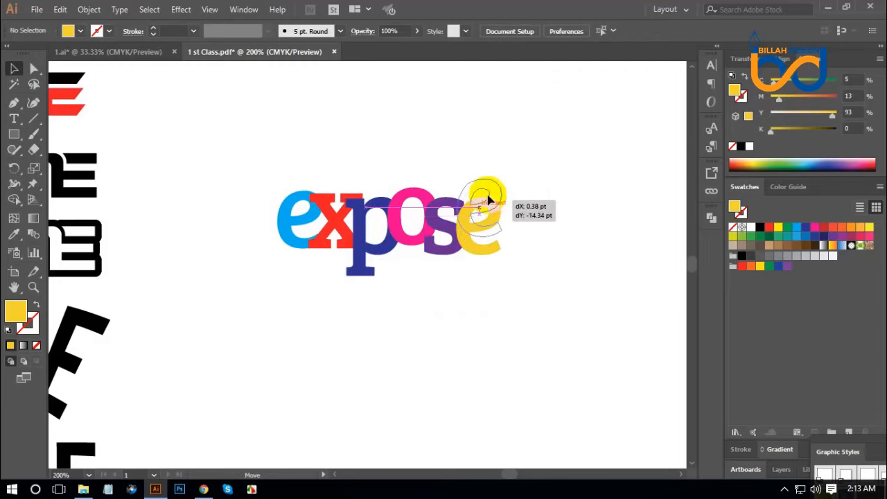
drag(489, 201, 489, 200)
click(580, 334)
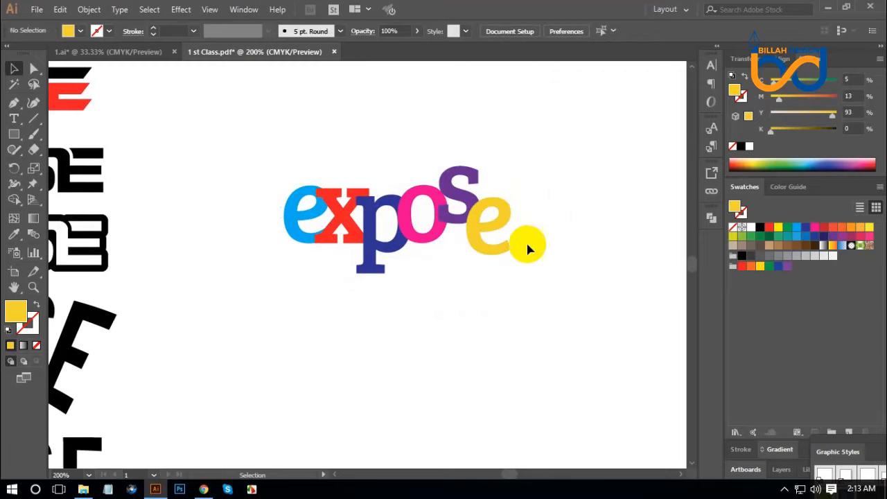
click(505, 220)
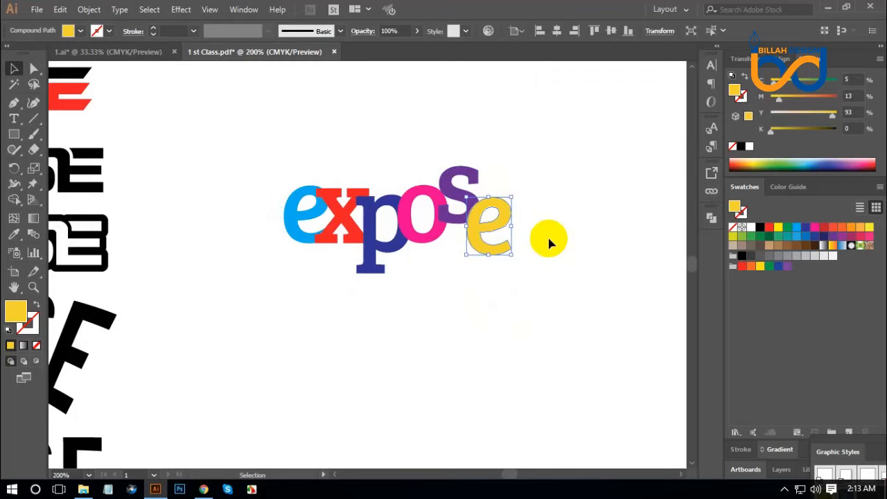
click(548, 241)
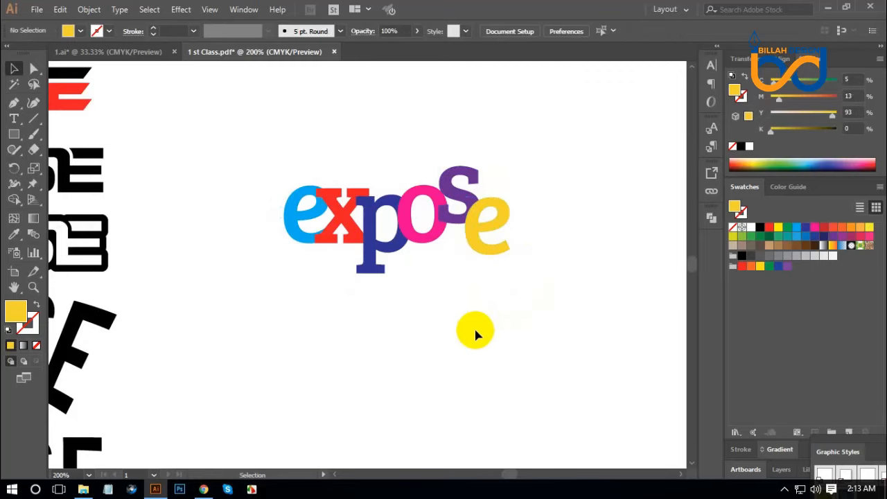
Select the red x, show the Transparency panel, and dock it with the collapsed panels
click(350, 236)
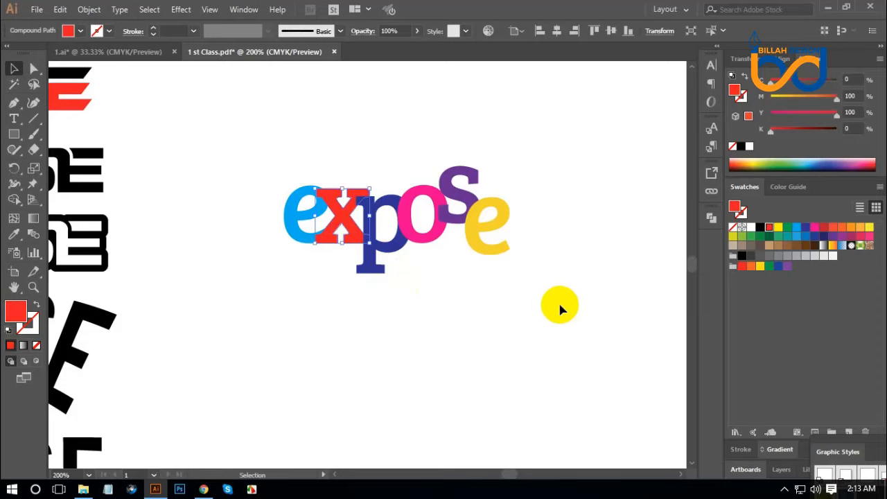
click(244, 9)
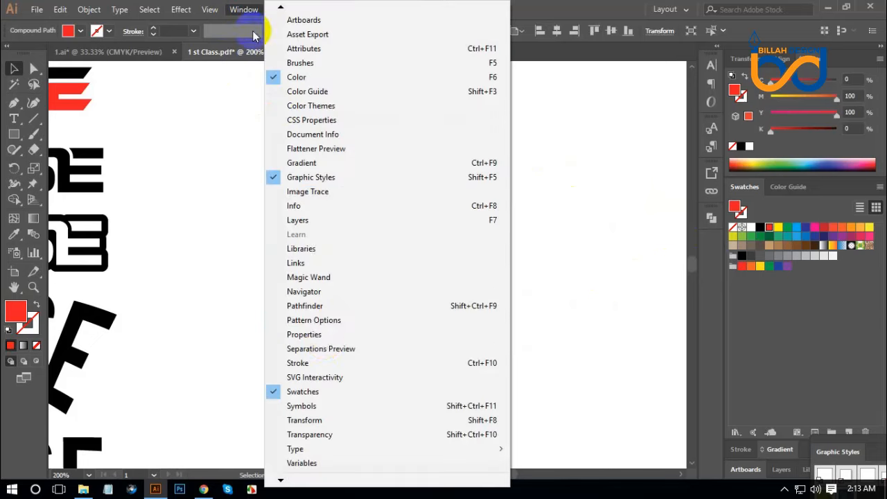
click(327, 433)
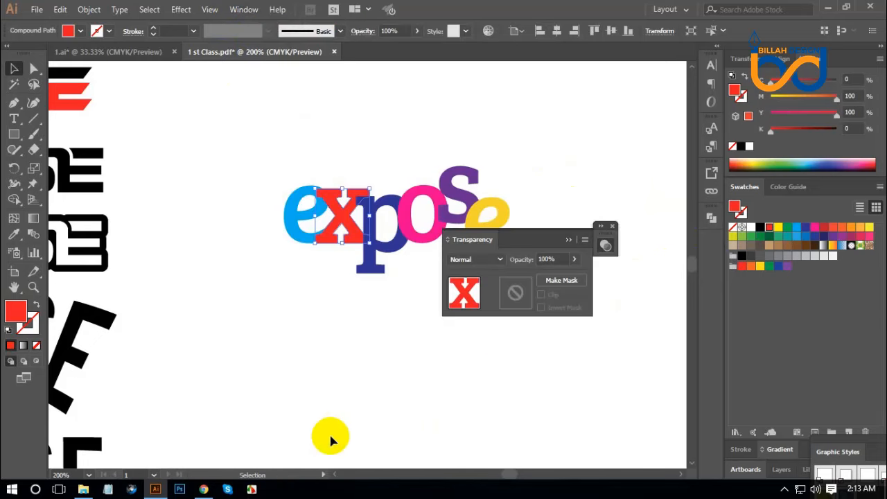
drag(560, 233, 709, 254)
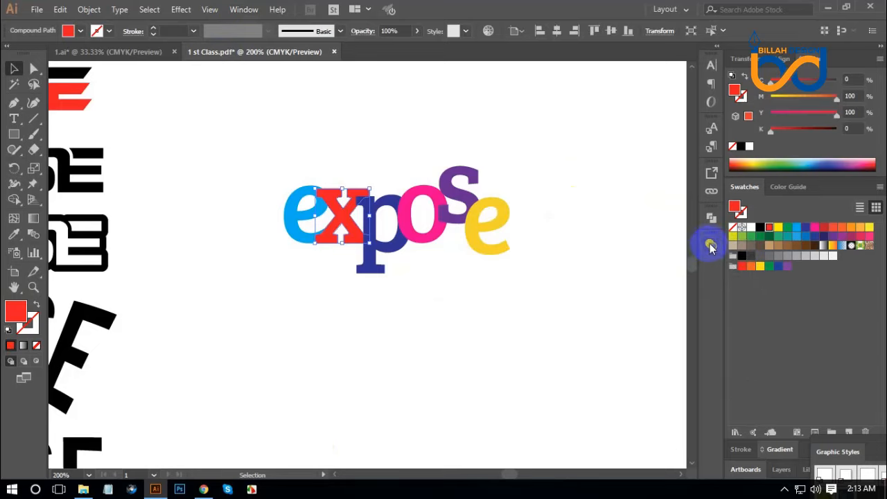
Set the blending mode of the red x to Multiply and deselect it
click(710, 246)
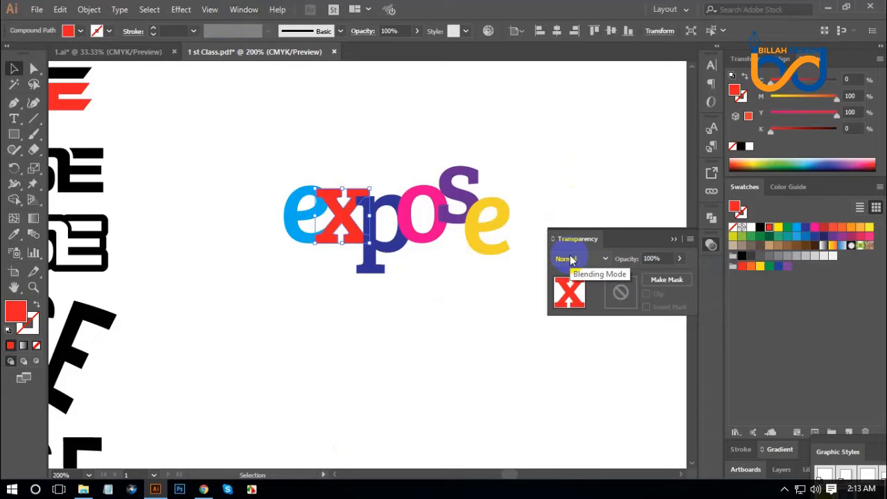
click(586, 262)
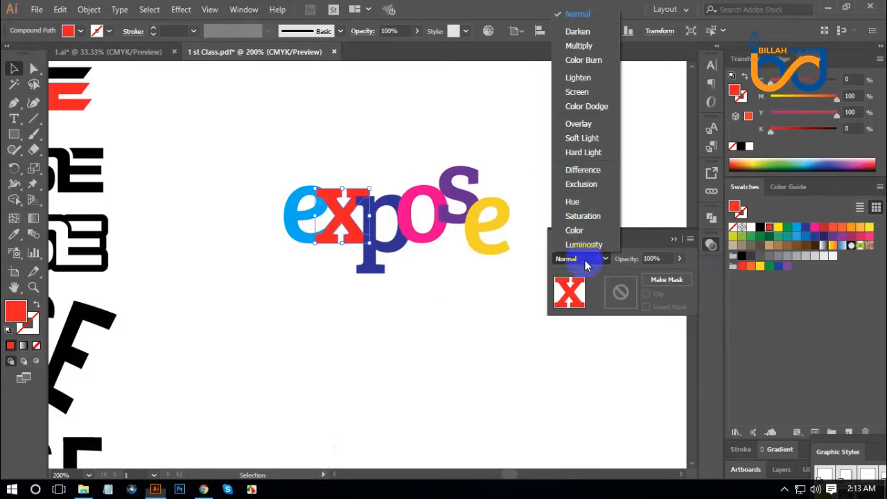
click(585, 50)
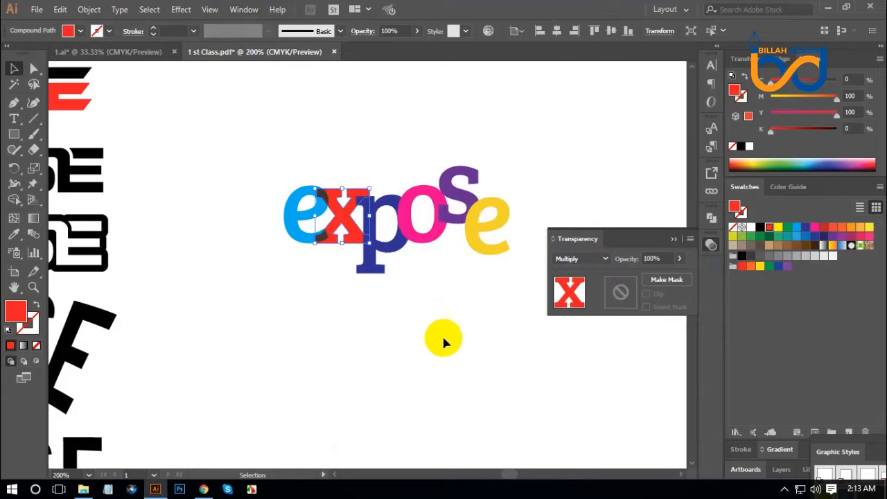
click(418, 357)
Nudge the cyan e slightly toward the x to widen their overlap, and deselect it
click(294, 241)
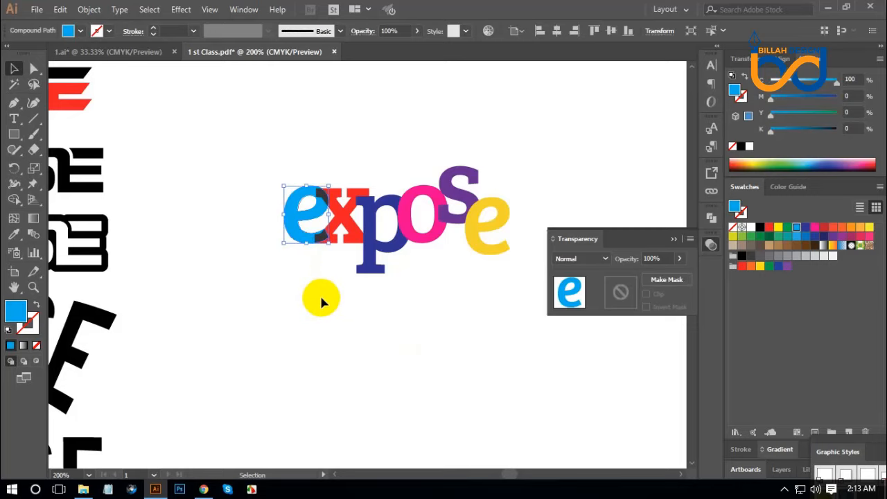
key(Right)
key(Right)
key(Right)
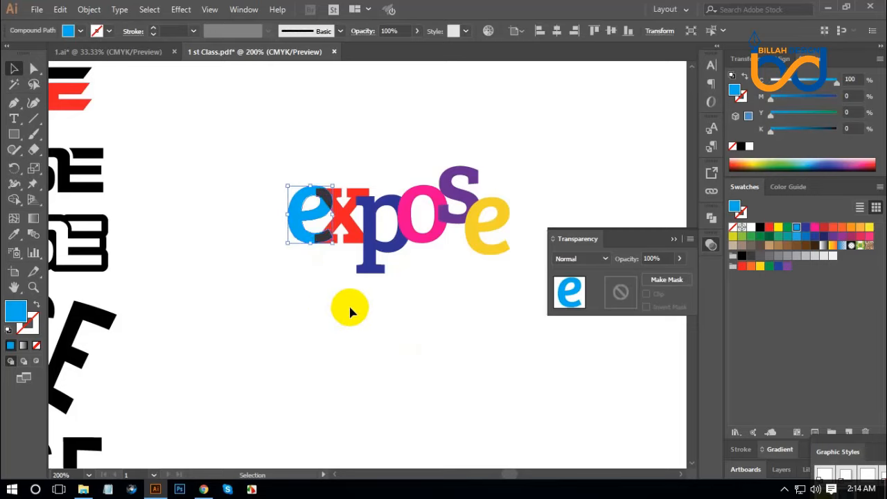
click(355, 327)
Nudge the dark blue p slightly toward the x, and try Multiply and Lighten as its blending mode
click(372, 268)
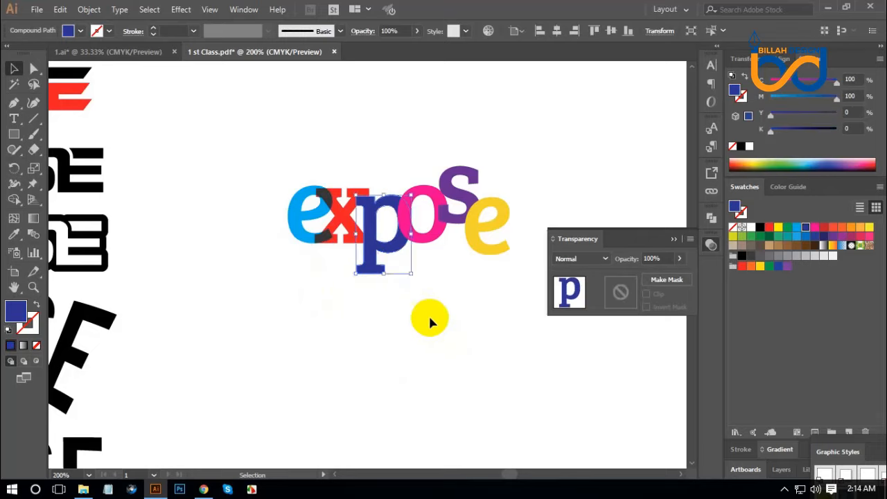
key(Left)
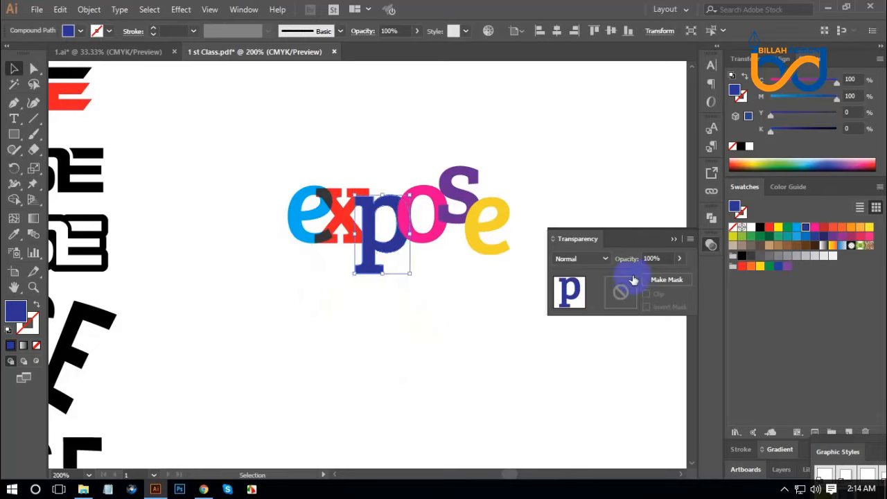
click(593, 259)
click(584, 46)
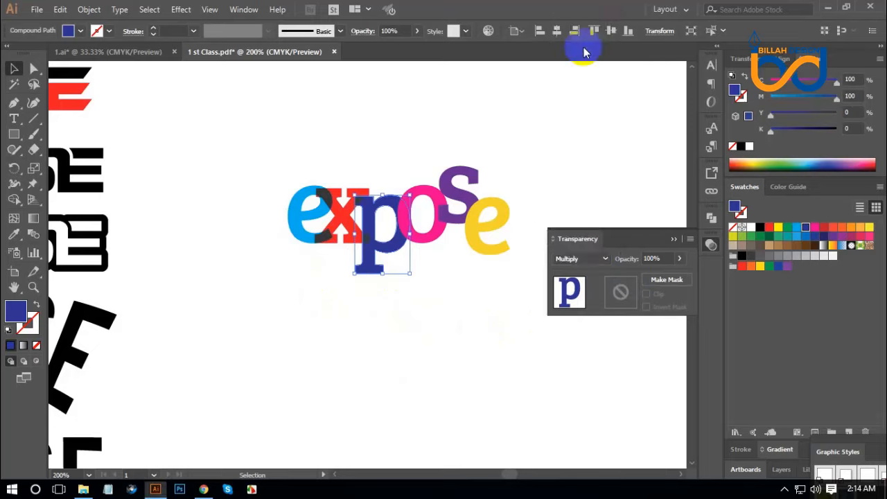
click(589, 258)
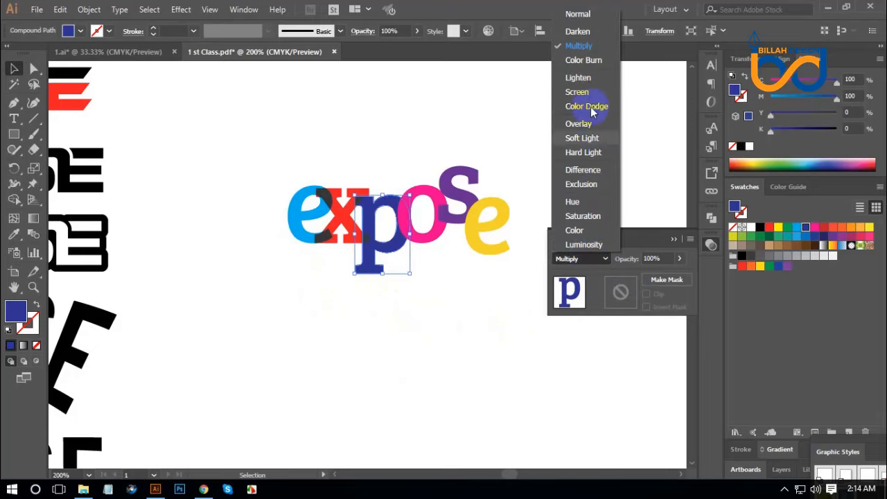
click(581, 79)
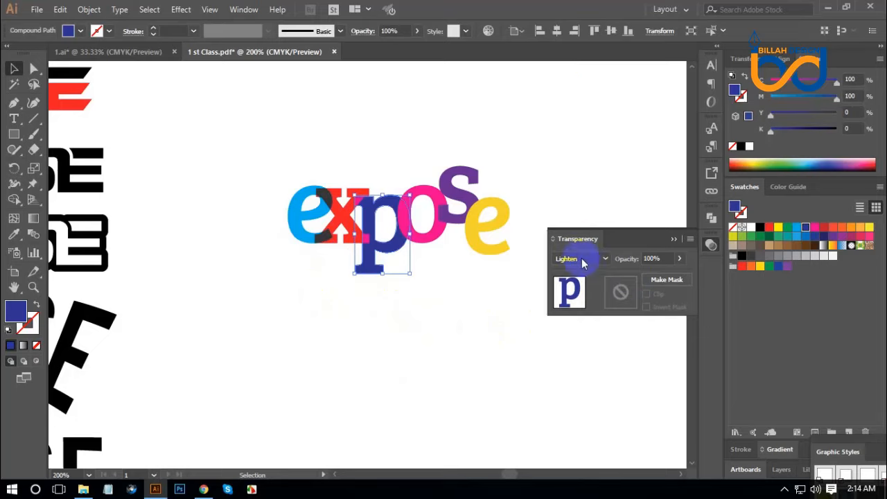
Try Screen and Color Dodge as the blending mode of the dark blue p, deselecting it to check the overlap
click(465, 362)
click(368, 272)
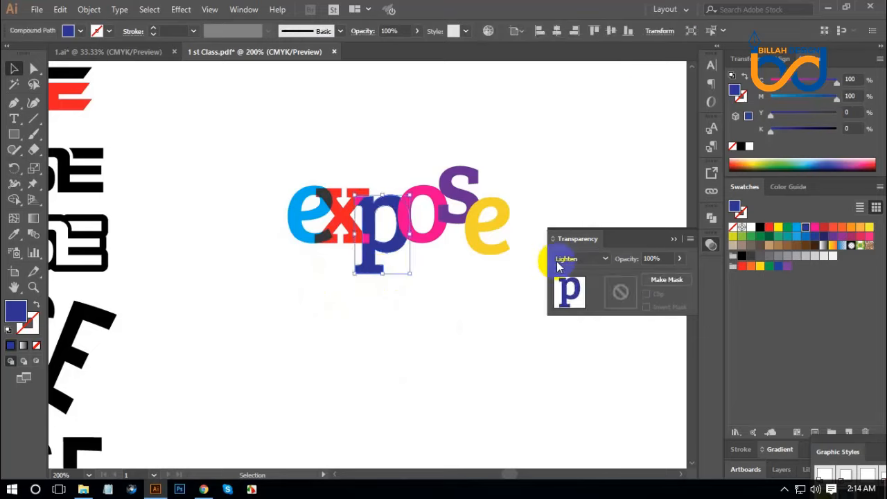
click(581, 259)
click(581, 92)
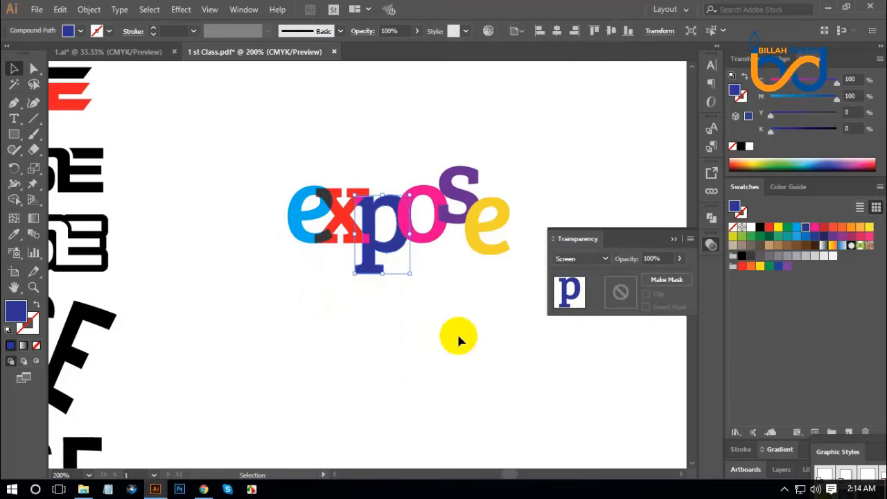
click(371, 275)
click(576, 259)
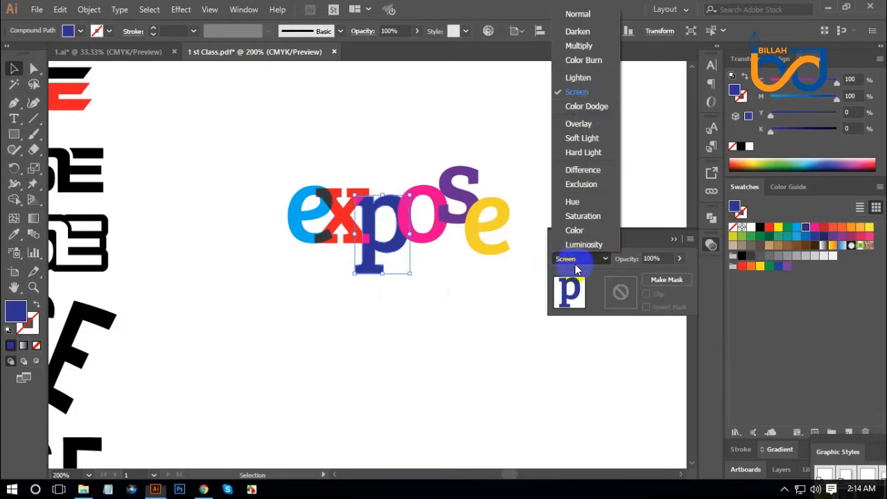
click(588, 108)
click(460, 312)
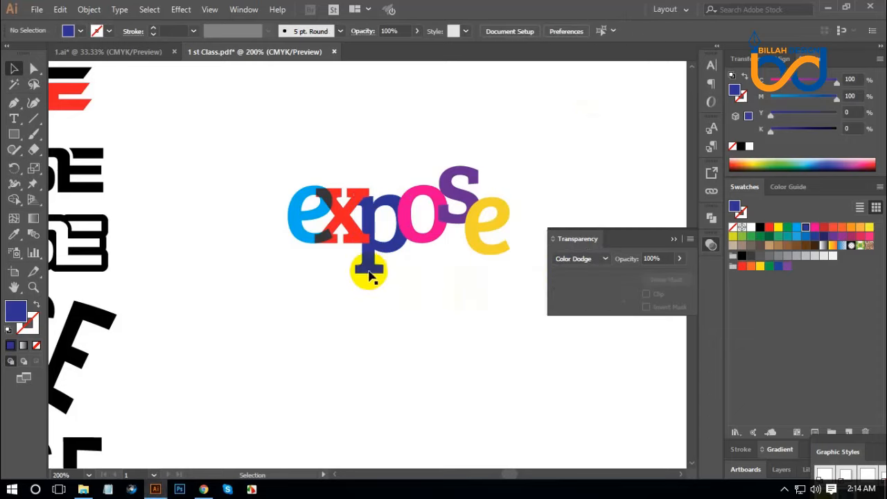
Try Overlay on the dark blue p, settle on Difference as its blending mode, and deselect it
click(366, 270)
click(581, 258)
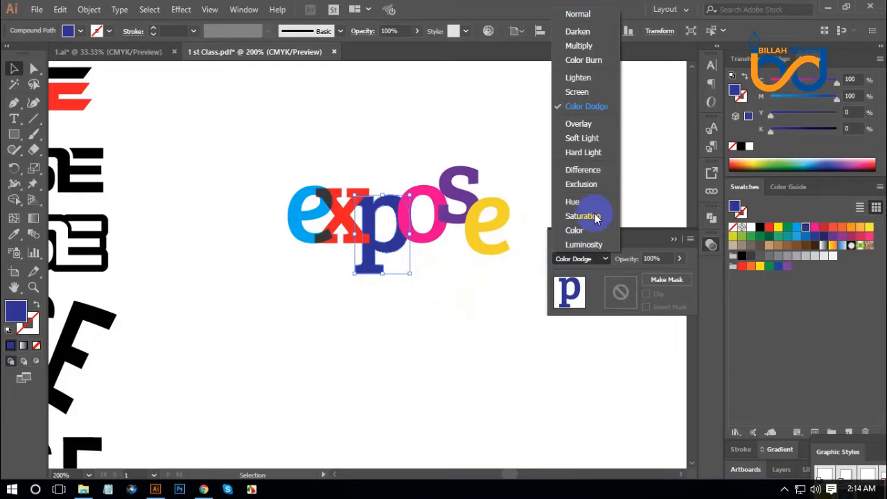
click(584, 124)
click(575, 259)
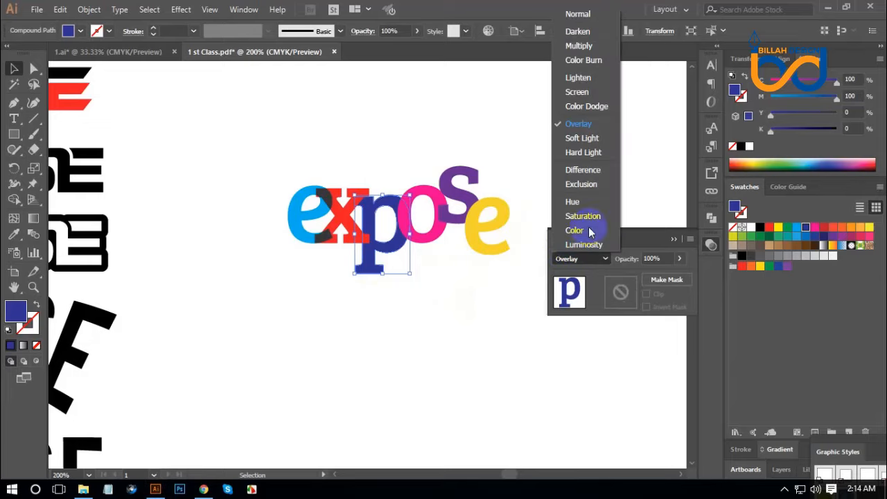
click(583, 169)
click(461, 327)
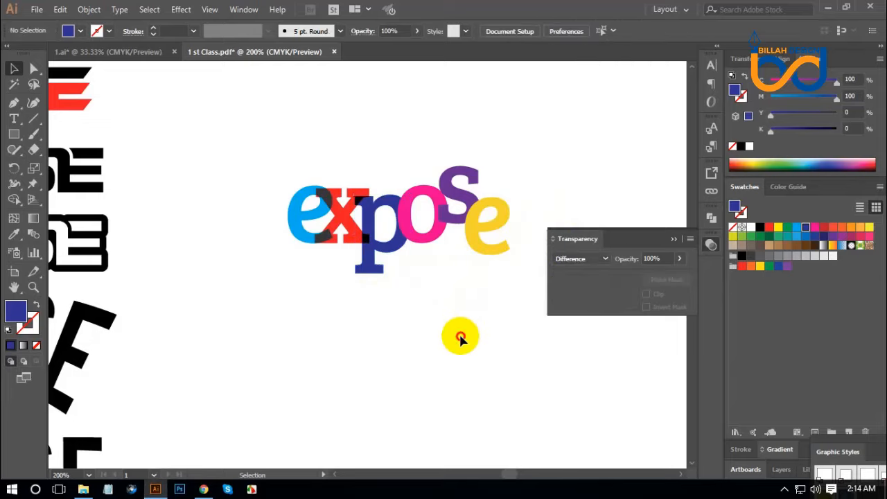
click(379, 276)
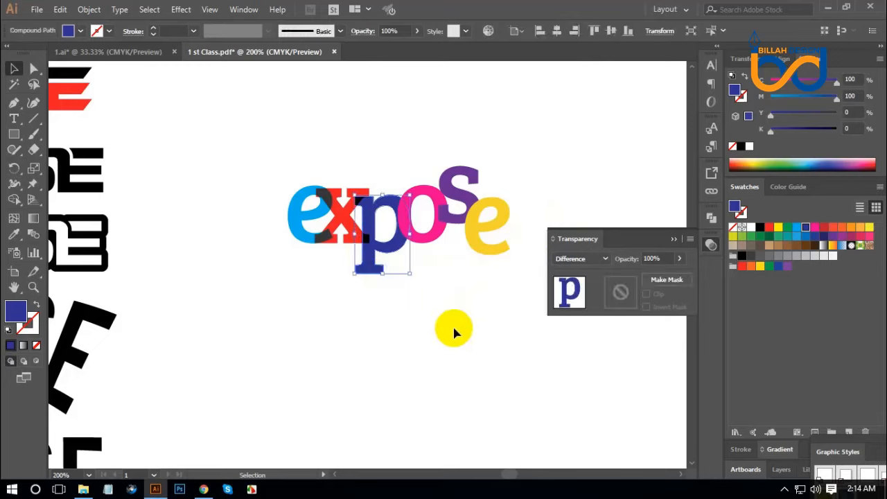
click(455, 335)
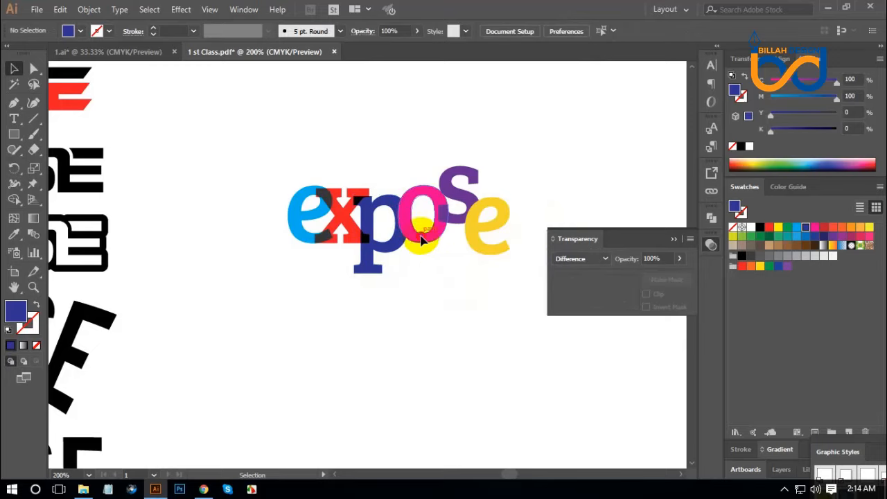
Try Multiply, Lighten, Color Burn and Screen as the blending mode of the pink o
click(416, 201)
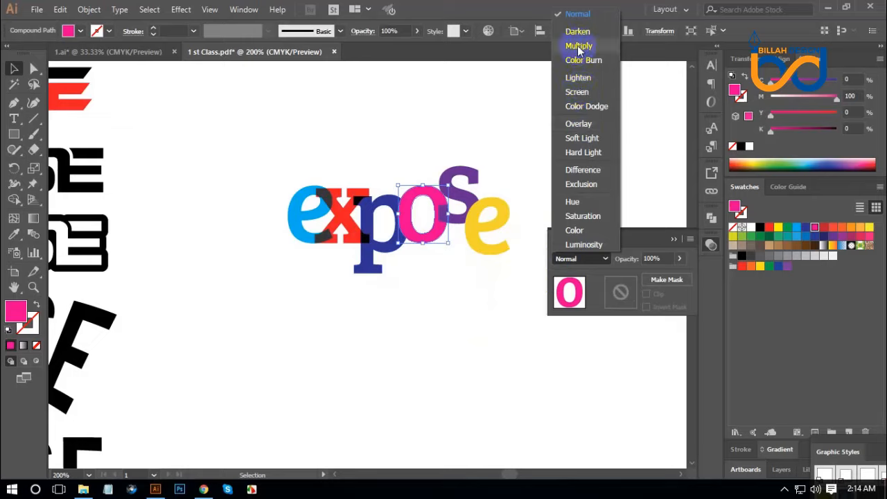
click(579, 46)
click(582, 258)
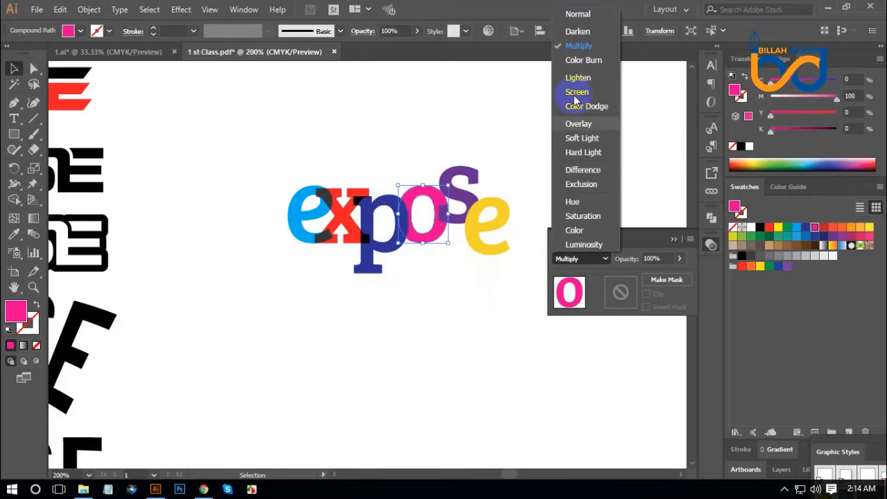
click(573, 79)
click(579, 261)
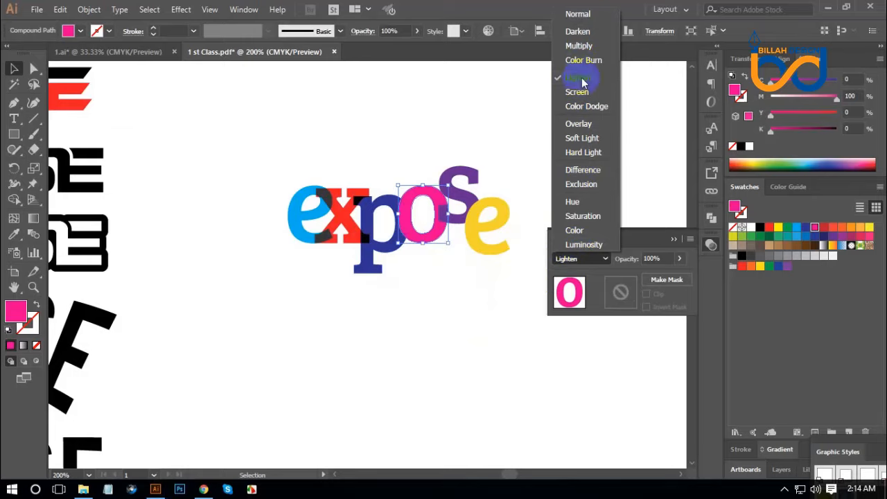
click(583, 67)
click(582, 259)
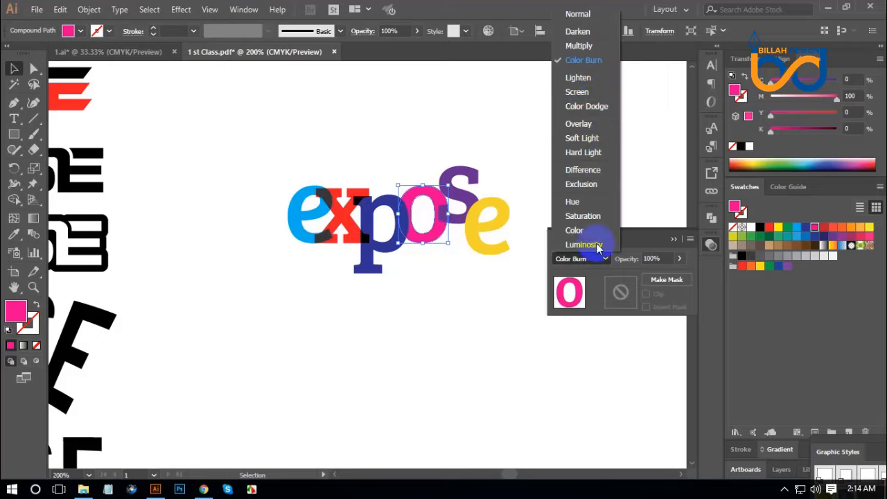
click(582, 94)
Try Overlay, Soft Light and Hard Light as the blending mode of the pink o
click(589, 258)
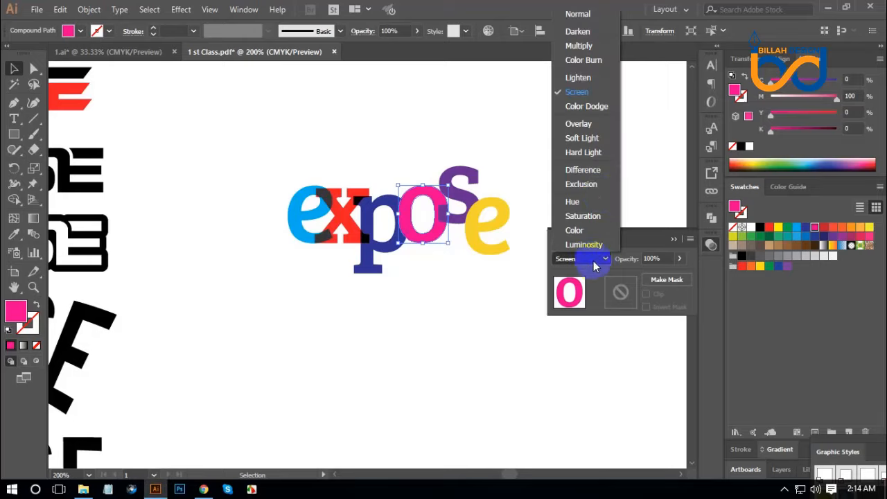
click(586, 123)
click(591, 258)
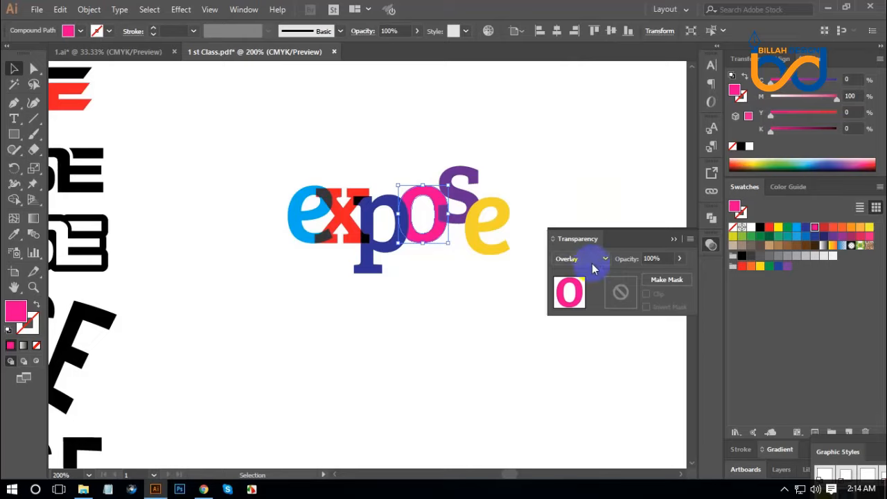
click(585, 138)
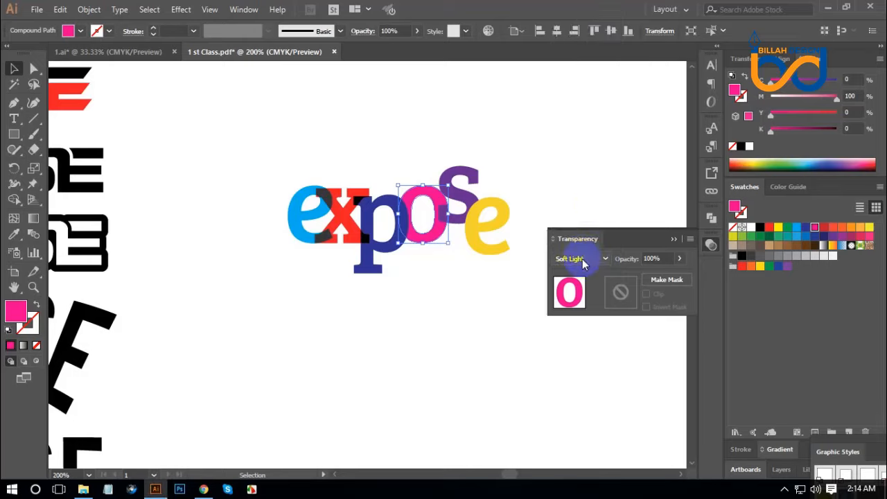
click(578, 258)
click(582, 151)
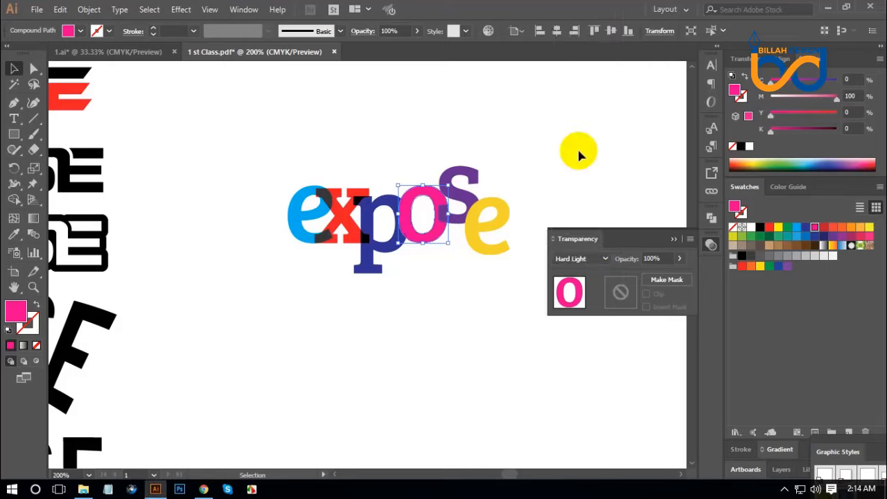
Set the pink o's blending mode to Hue, nudge it slightly toward the p, and deselect it
click(587, 259)
click(576, 201)
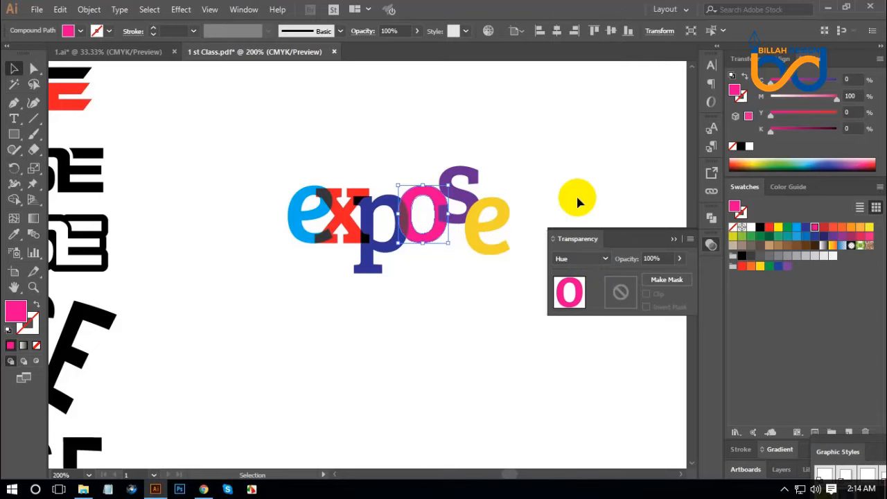
click(499, 281)
click(437, 246)
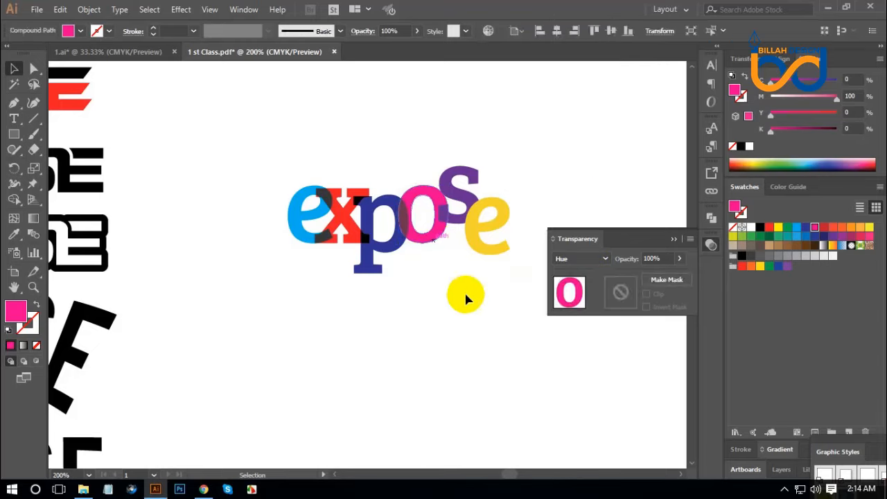
key(Left)
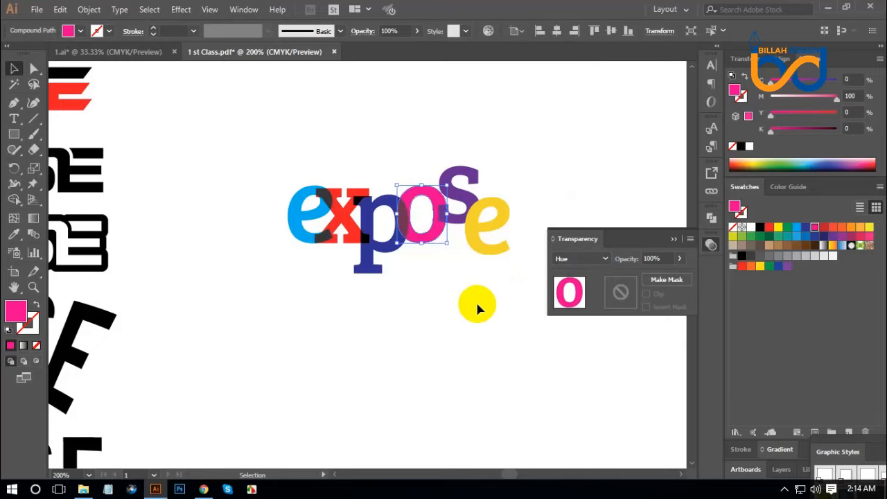
click(480, 331)
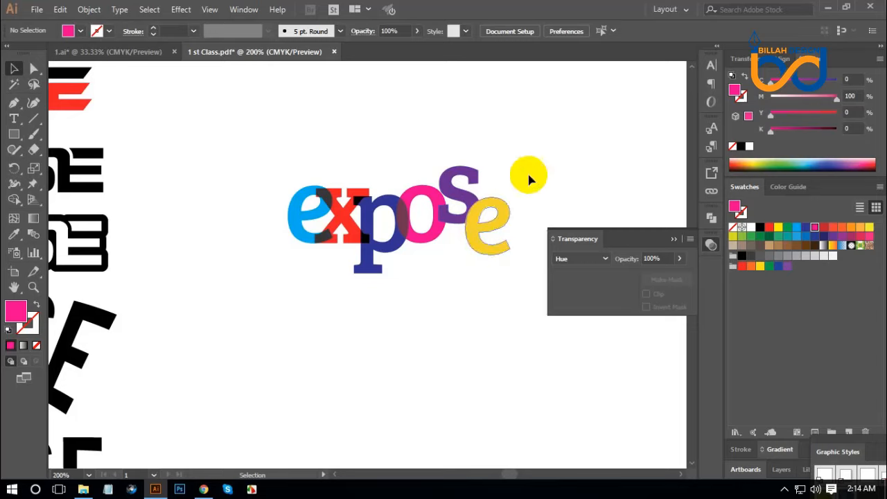
Nudge the s and yellow e slightly toward the o, and recolour the s with the C 50, M 100 purple swatch
drag(540, 138, 466, 200)
click(484, 286)
click(455, 201)
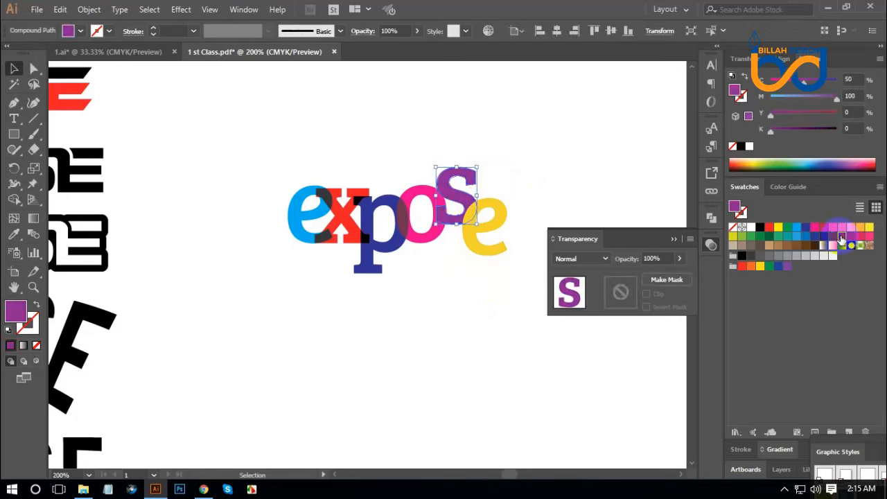
click(531, 181)
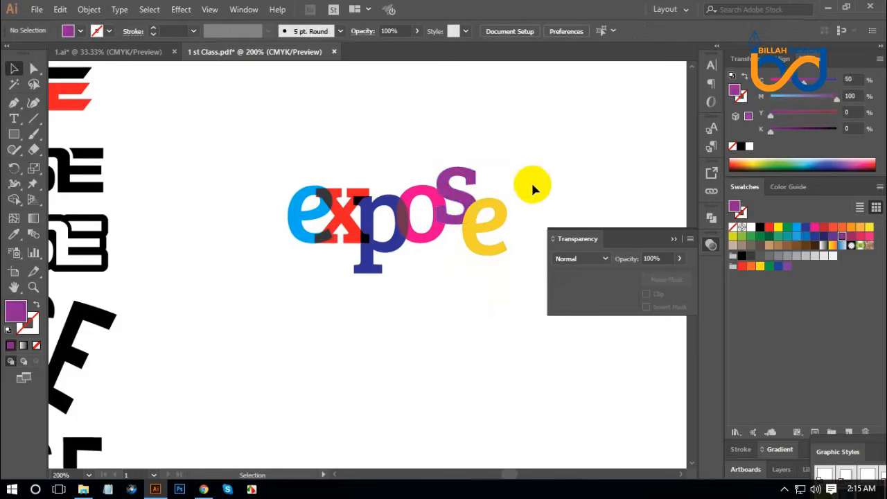
Try Multiply, Lighten, Color Dodge and Overlay as the blending mode of the purple s
click(472, 181)
click(596, 258)
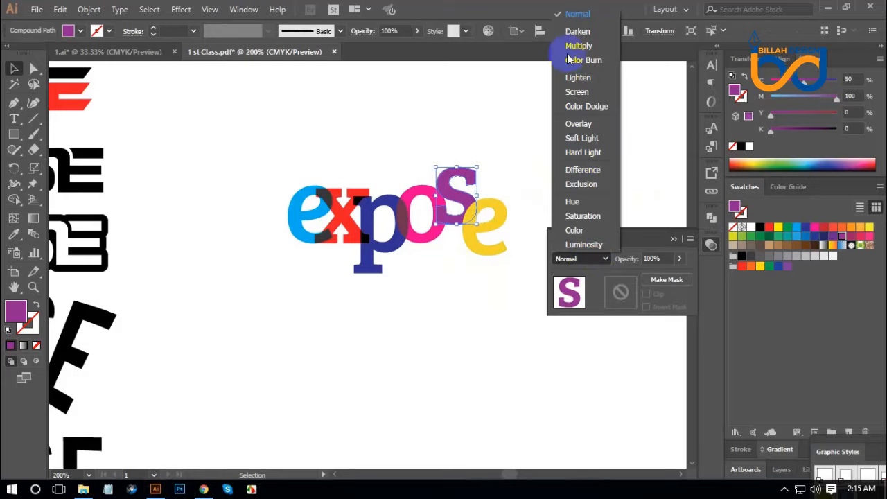
click(571, 45)
click(600, 259)
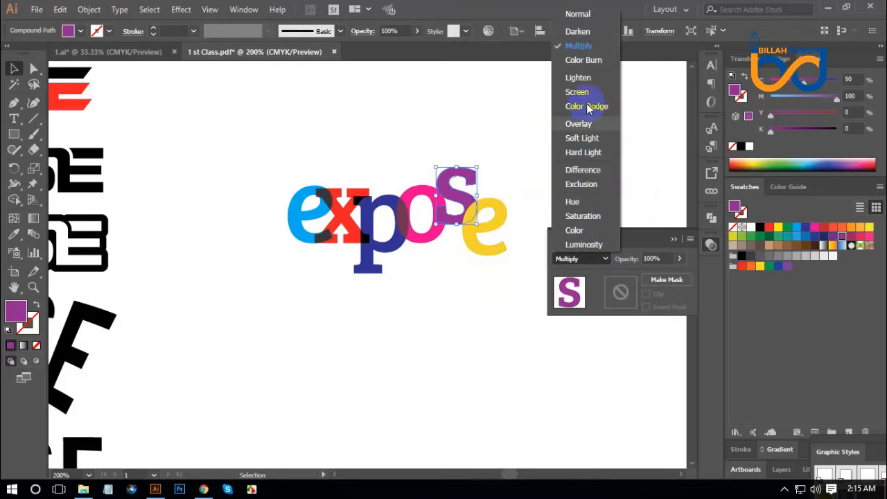
click(582, 80)
click(605, 258)
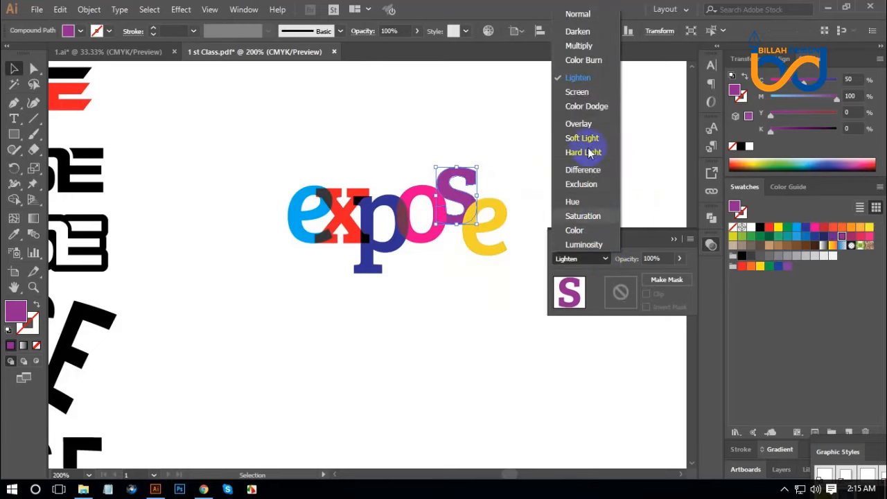
click(582, 107)
click(589, 258)
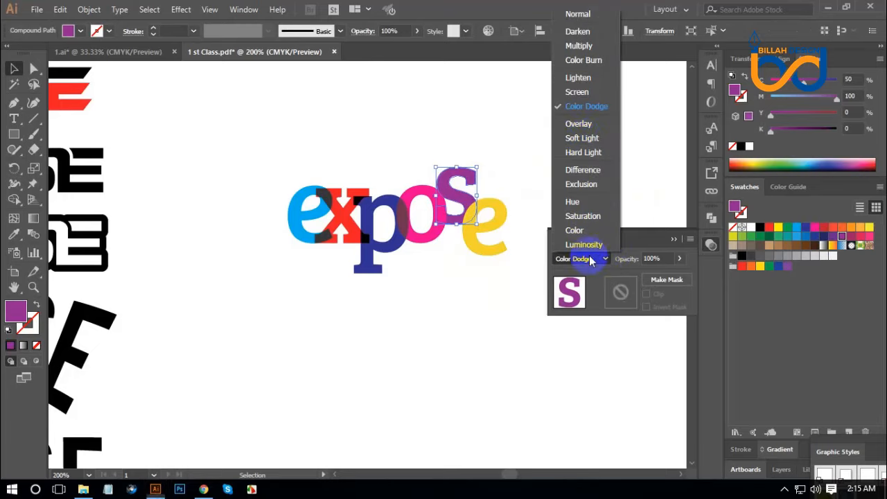
click(578, 123)
Try Hue and Saturation on the purple s, set its blending mode to Color, and deselect it
click(600, 258)
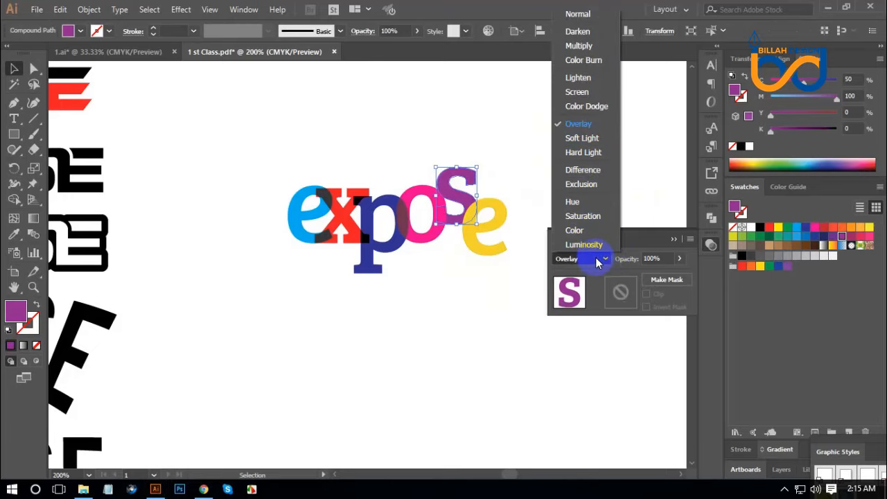
click(584, 205)
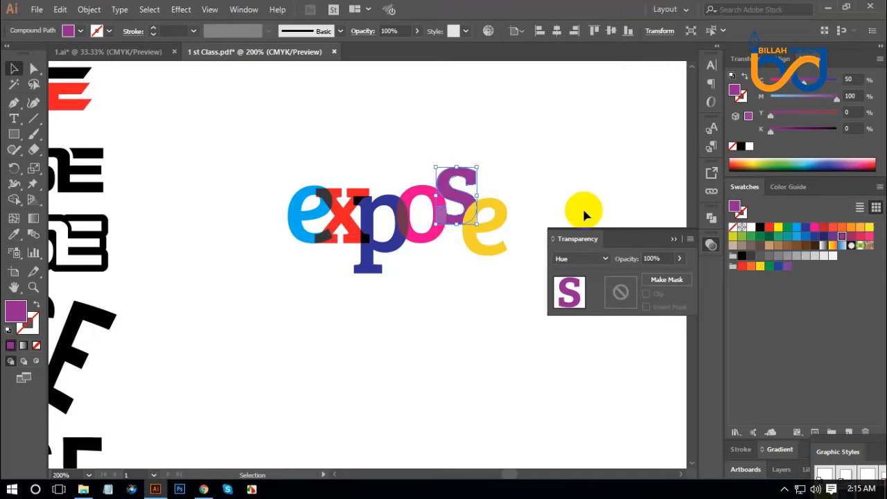
click(594, 260)
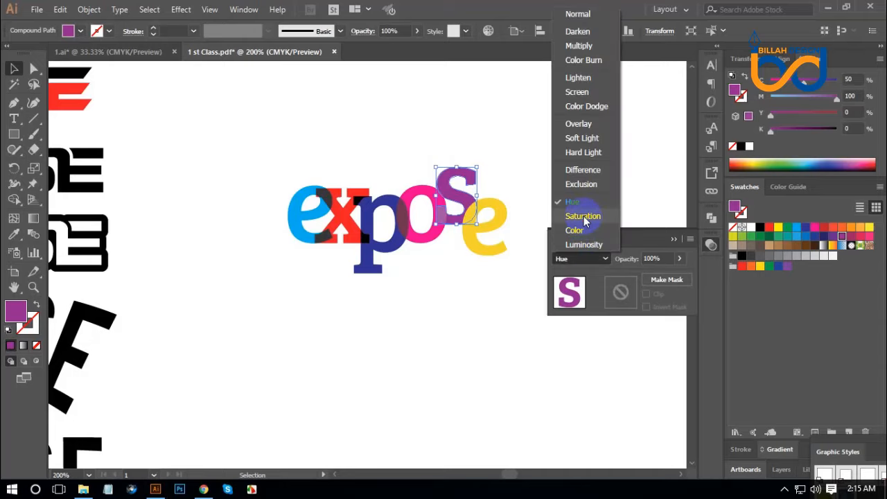
click(583, 213)
click(594, 258)
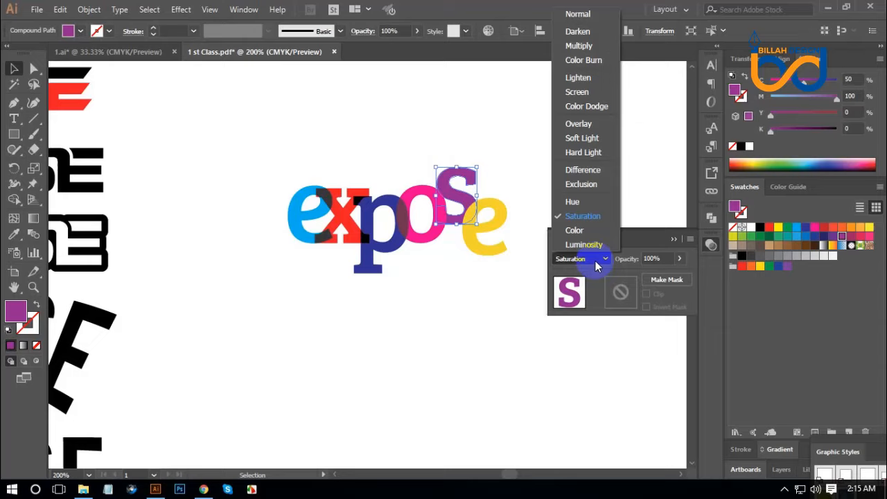
click(580, 230)
click(480, 330)
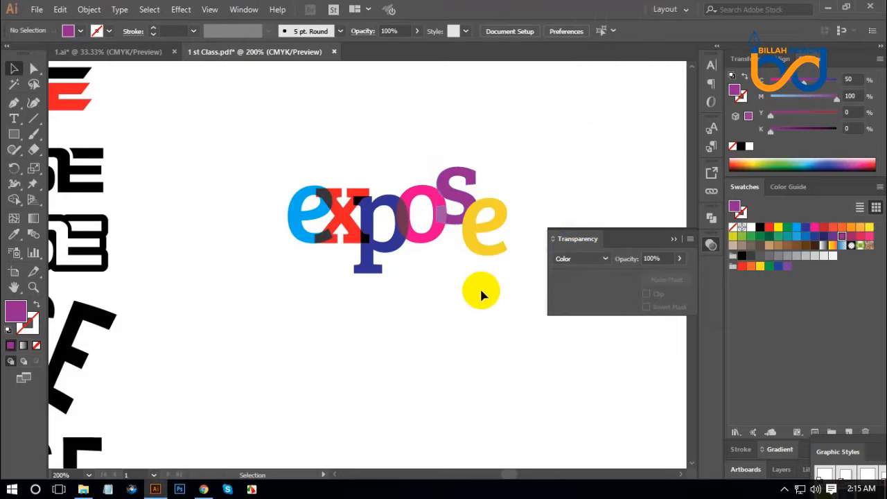
Fill the s with the dark green swatch (C 85, M 10, Y 100, K 10) and reselect it after checking the overlap
click(457, 191)
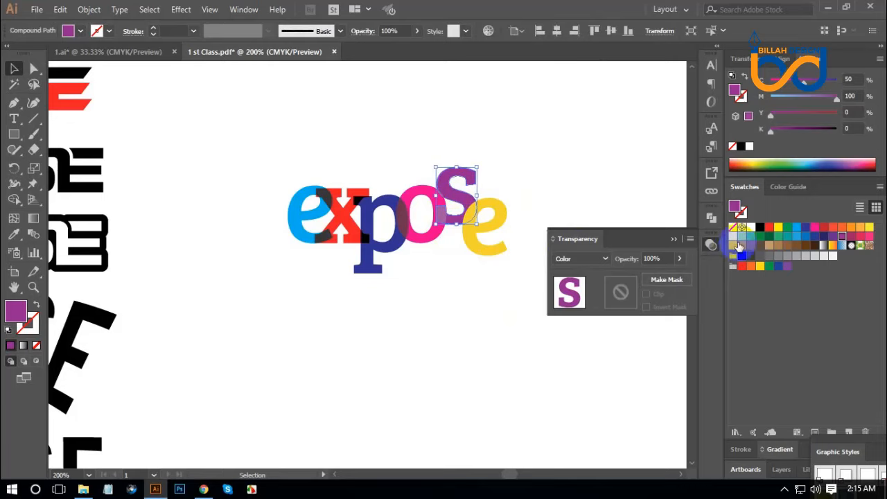
click(760, 236)
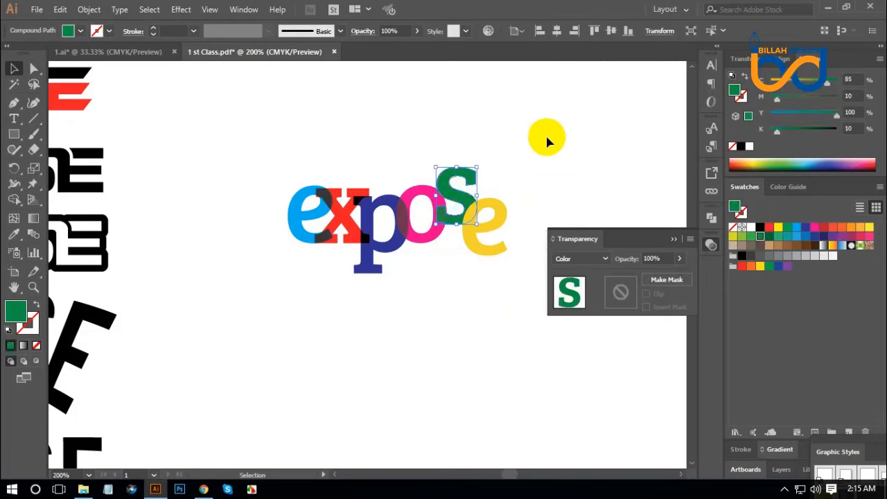
click(515, 303)
click(466, 204)
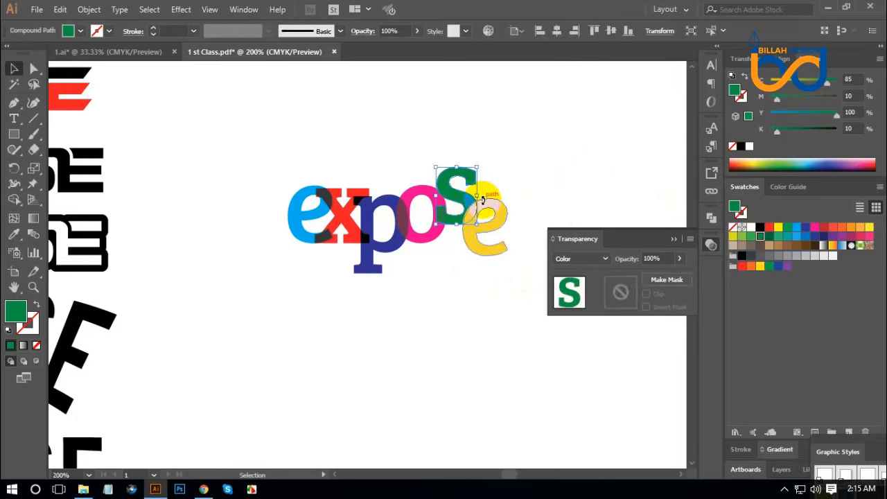
Try red, blue and magenta fills on the s, and recolour it with the C 15, M 100, Y 90, K 10 red swatch
click(768, 227)
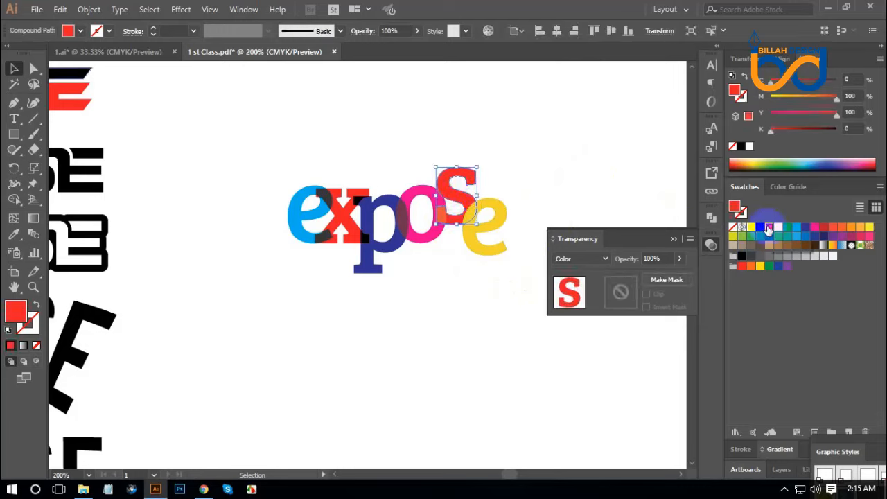
click(805, 228)
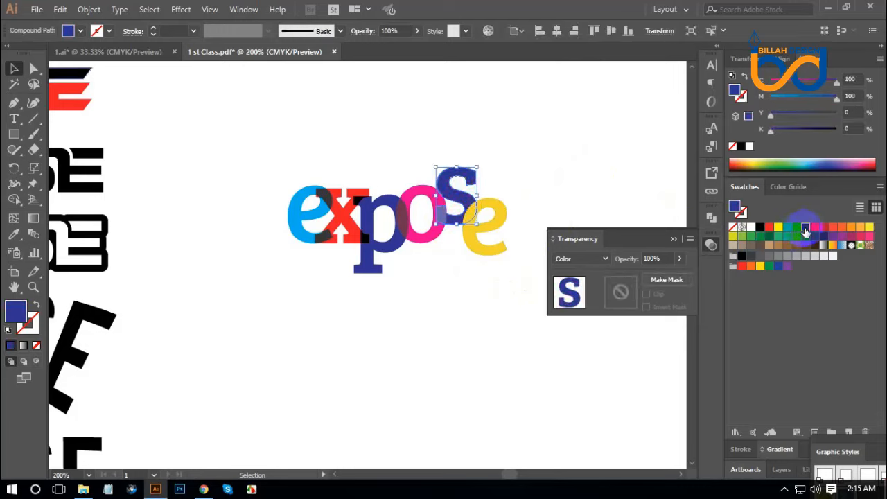
click(822, 228)
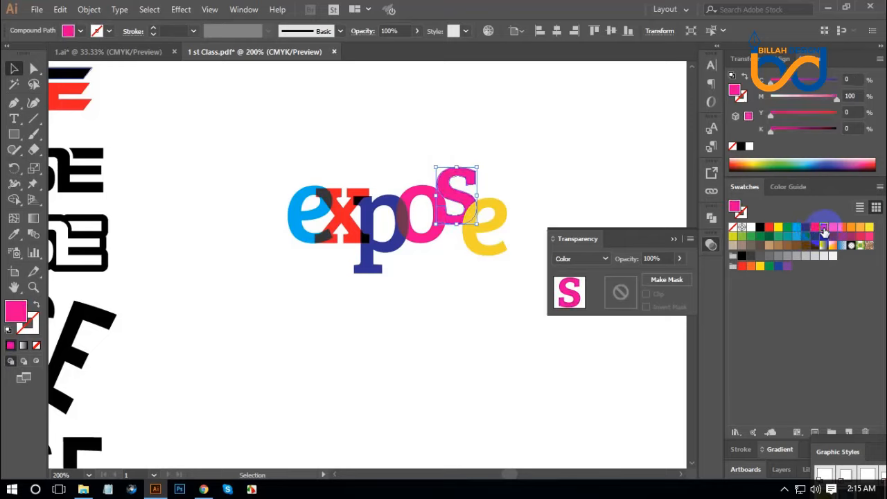
click(510, 331)
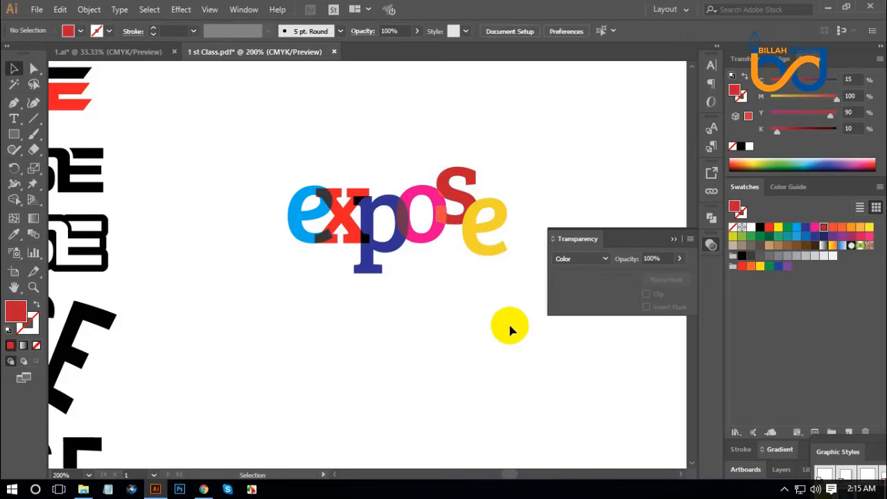
Try Multiply, Screen, Lighten and Color Burn as the blending mode of the yellow e
click(497, 229)
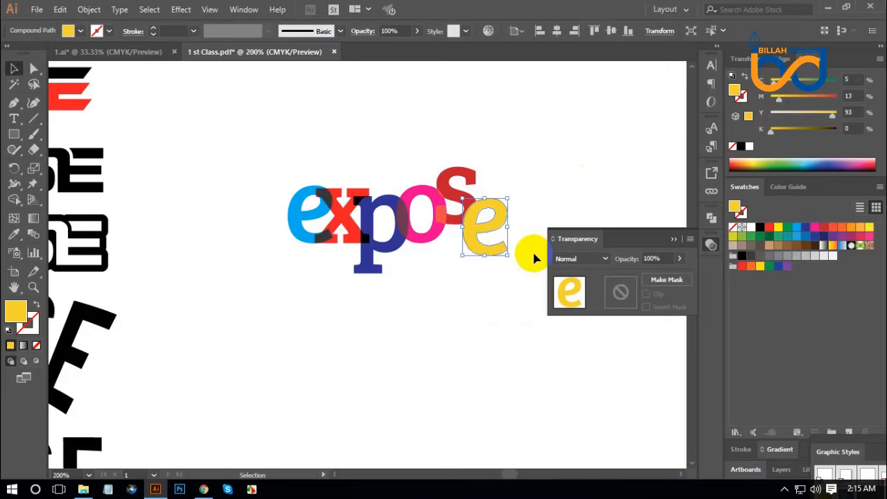
click(587, 266)
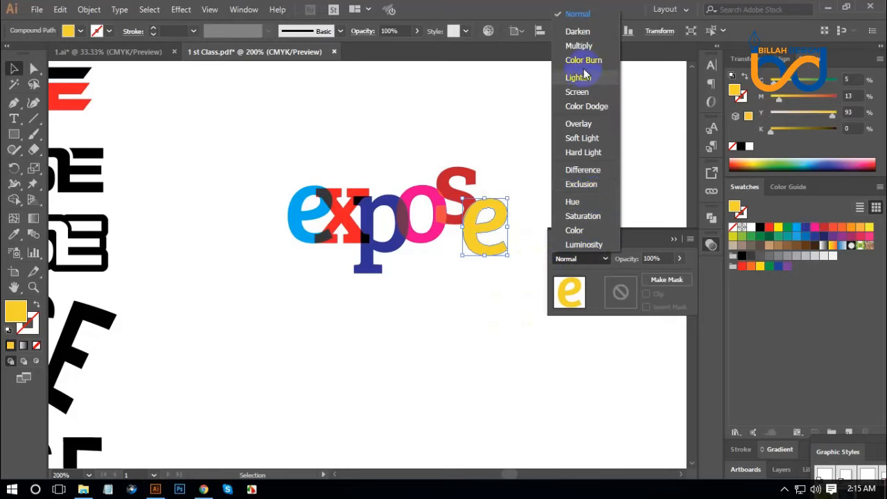
click(578, 46)
click(594, 260)
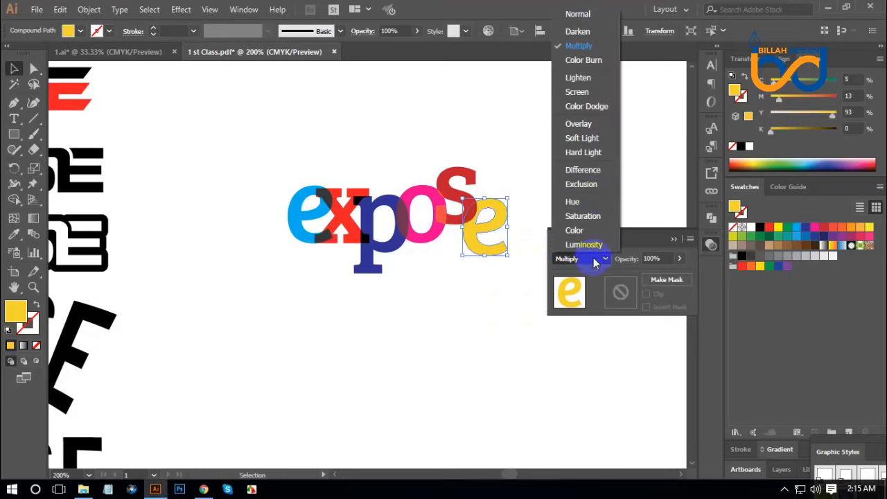
click(582, 91)
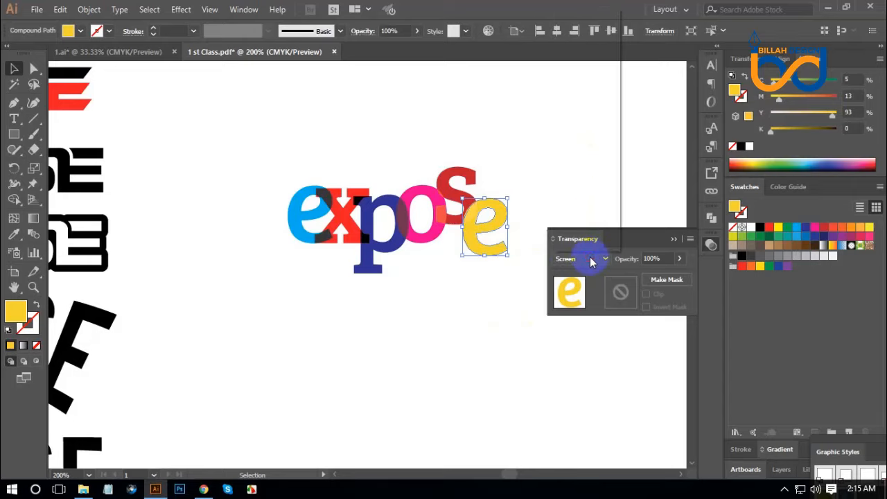
click(590, 257)
click(578, 78)
click(589, 258)
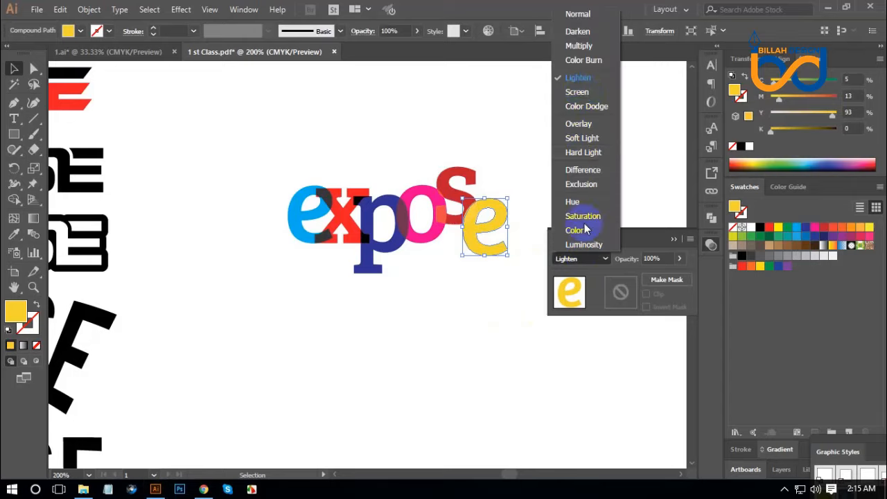
click(584, 60)
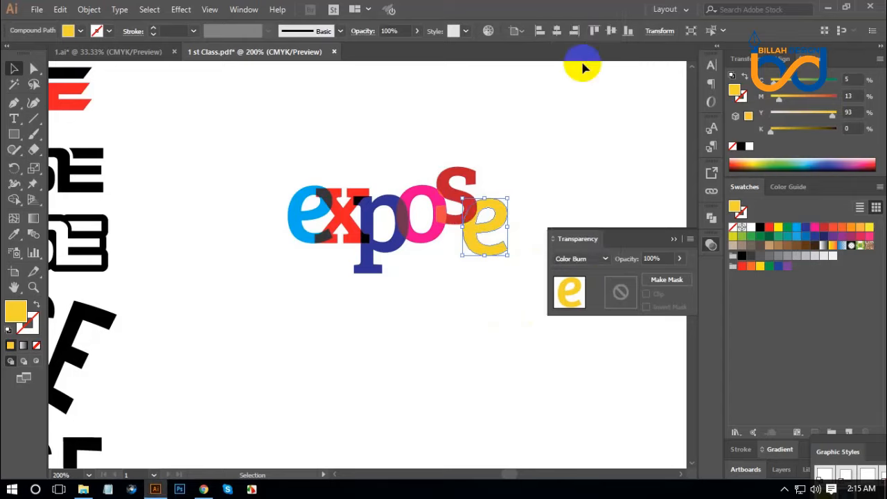
Set the yellow e's blending mode to Overlay and nudge the letter slightly toward the s
click(583, 259)
click(583, 123)
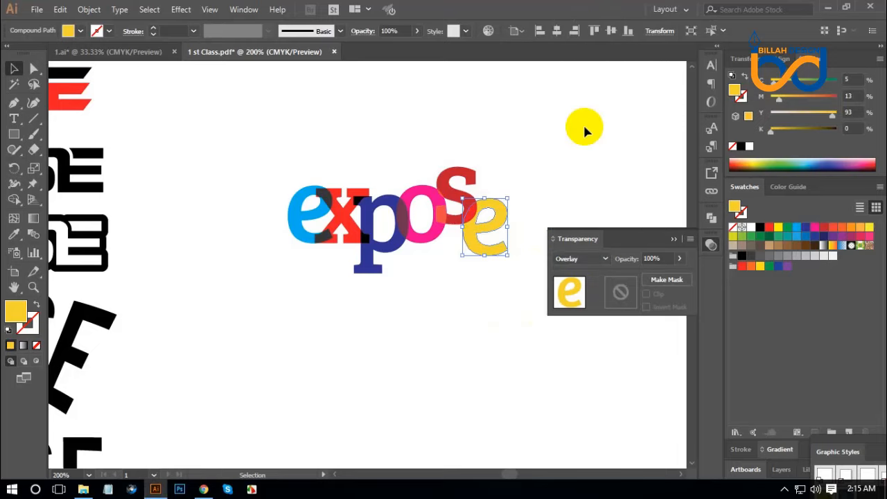
click(569, 164)
click(504, 309)
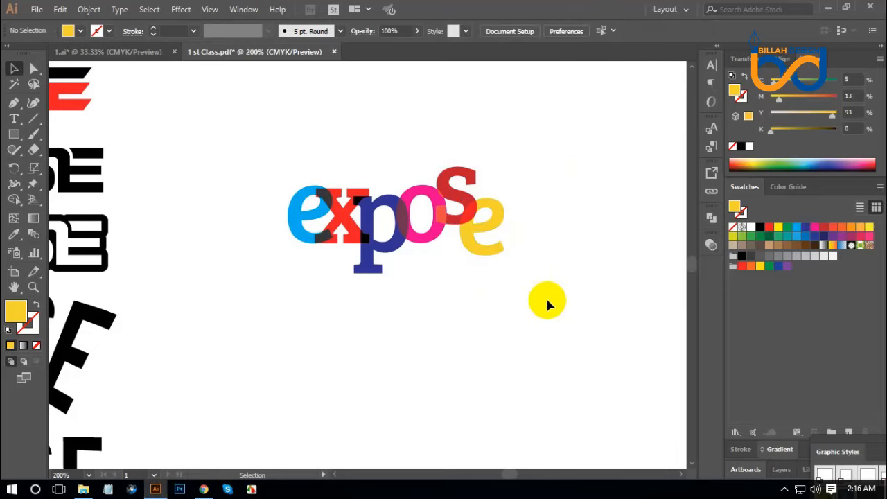
Select all letters of the multicolour expose wordmark, group them, and deselect the group
key(ctrl+minus)
key(ctrl+minus)
drag(404, 319, 454, 299)
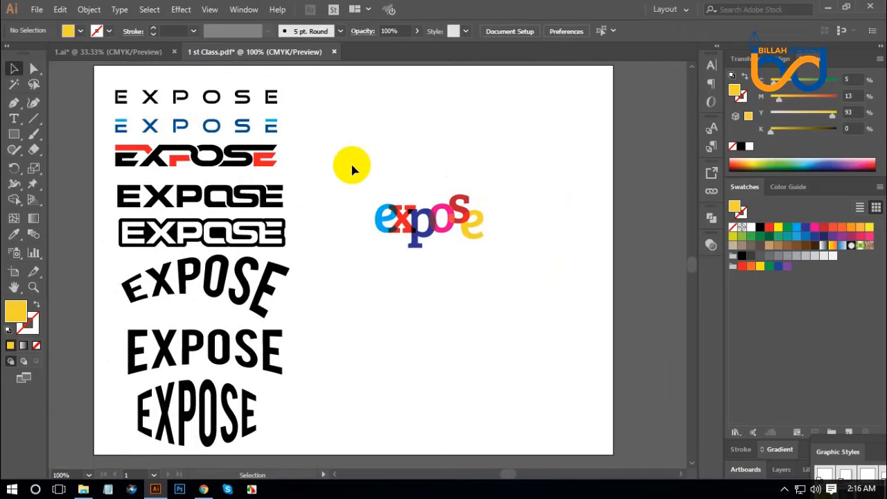
drag(353, 165, 534, 280)
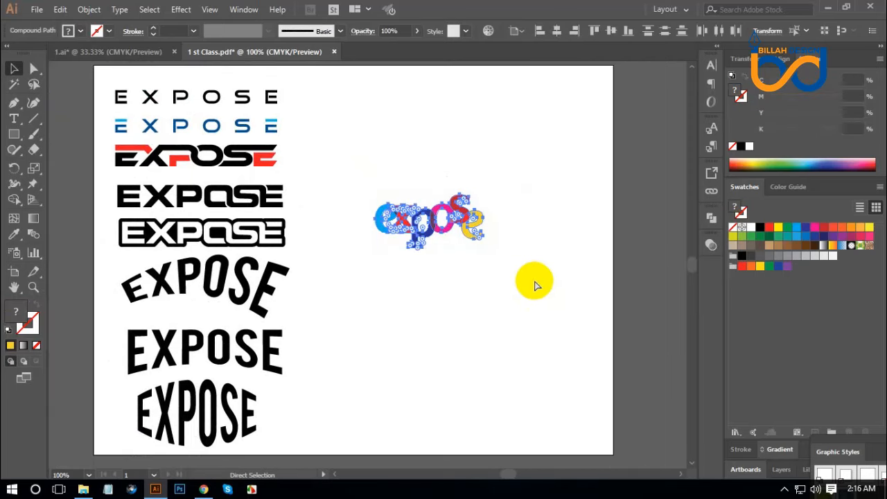
click(536, 304)
Move the multicolour expose wordmark up beside the first two EXPOSE versions and enlarge it slightly
drag(492, 316, 506, 302)
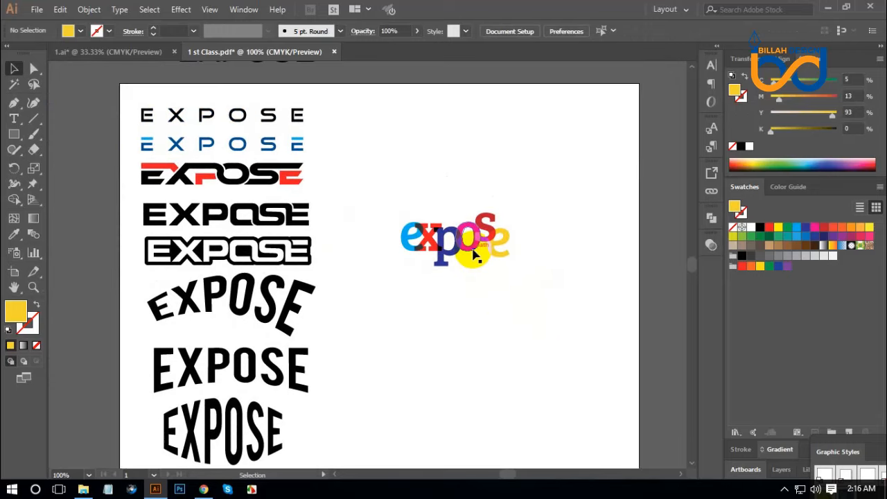
mouse_move(479, 259)
mouse_down()
mouse_move(392, 143)
mouse_move(446, 135)
mouse_up()
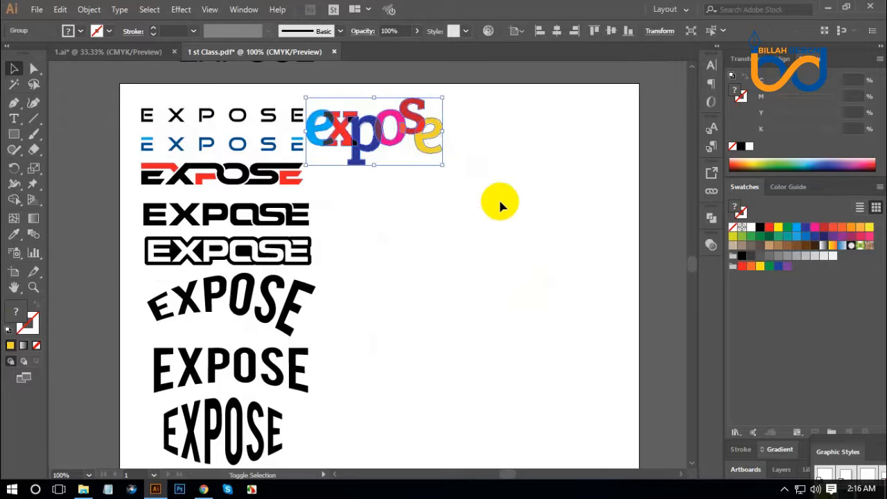